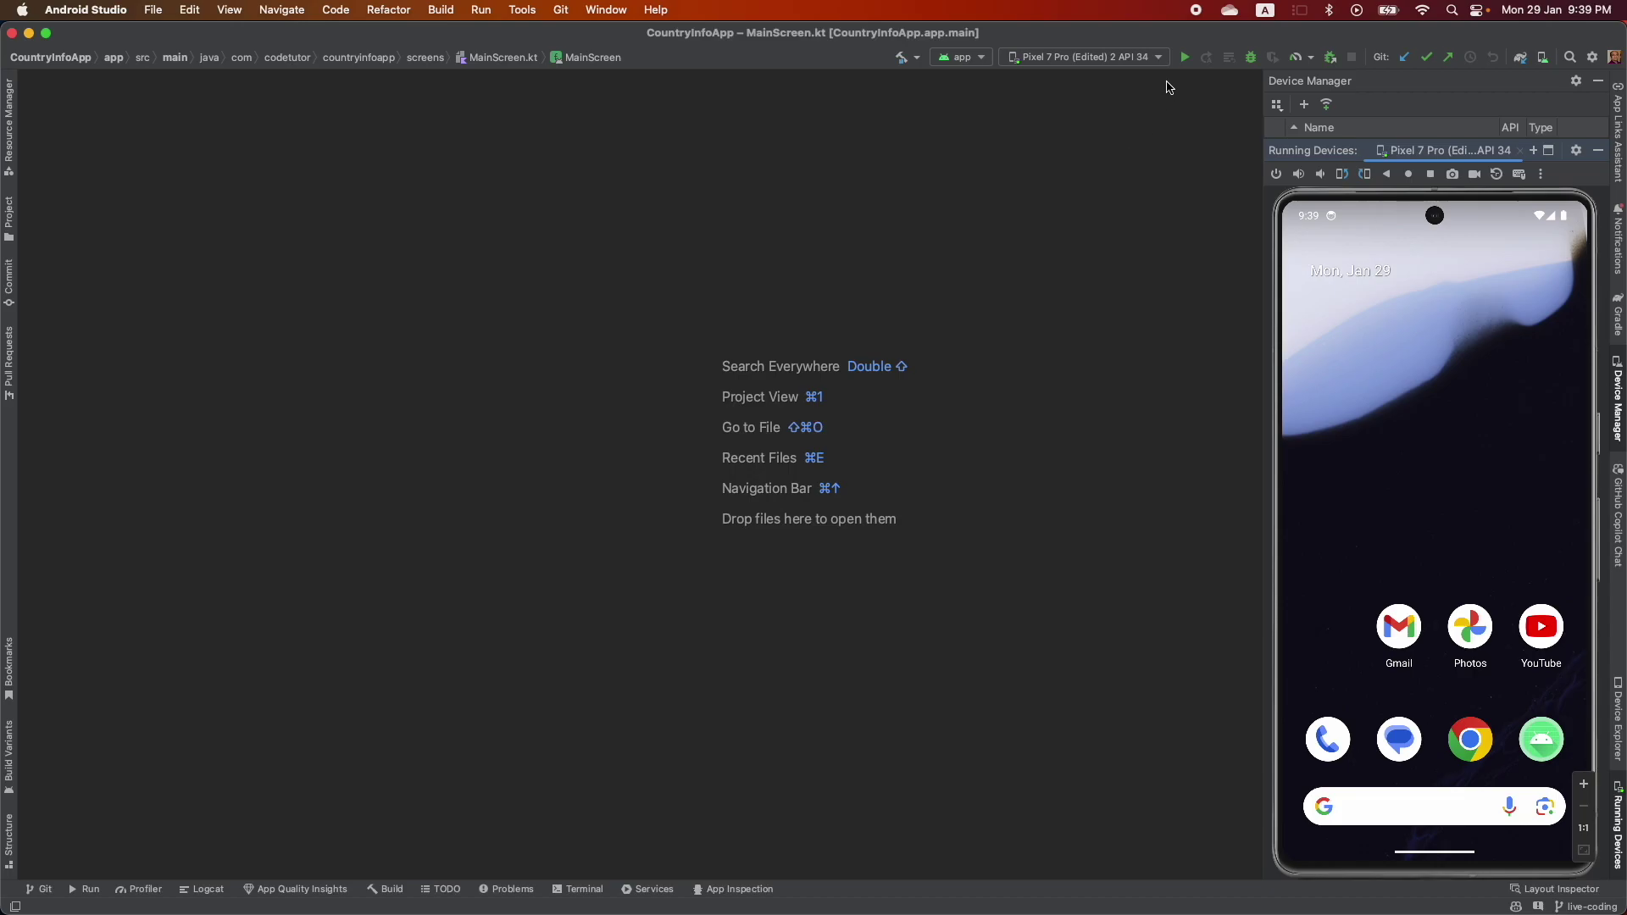
Launch the CountryInfoApp demo on the emulator after the Theming Basics slides
{"action": "left_click", "coordinate": [1184, 58]}
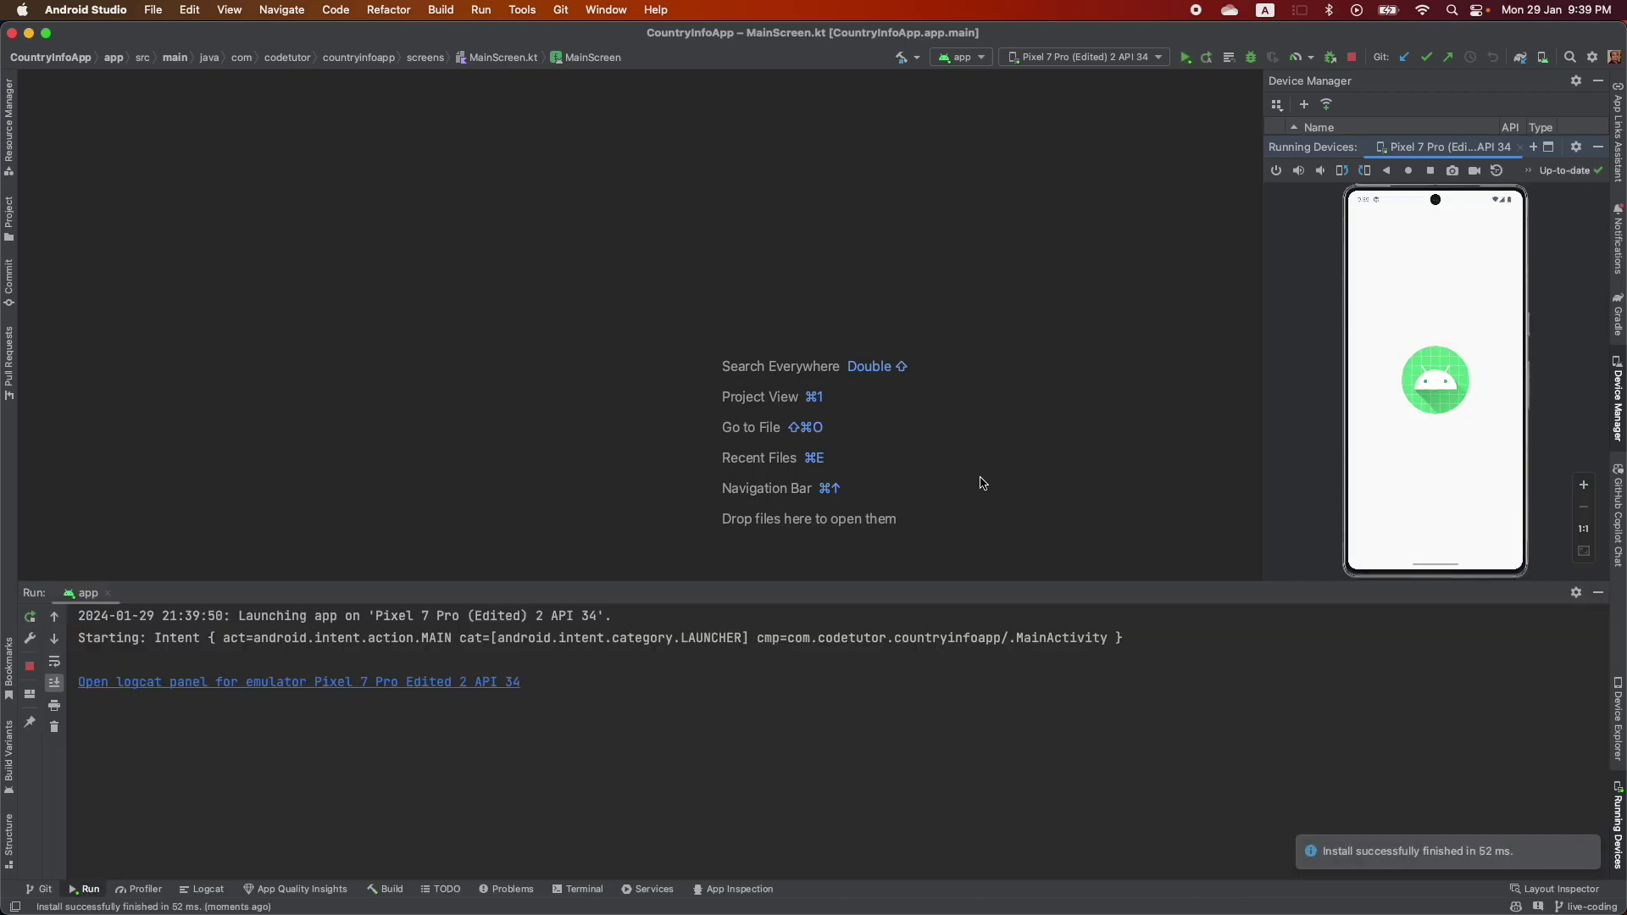
Hide the launch log so the emulator is full height, then bring up the Layout Inspector
{"action": "left_click", "coordinate": [1597, 593]}
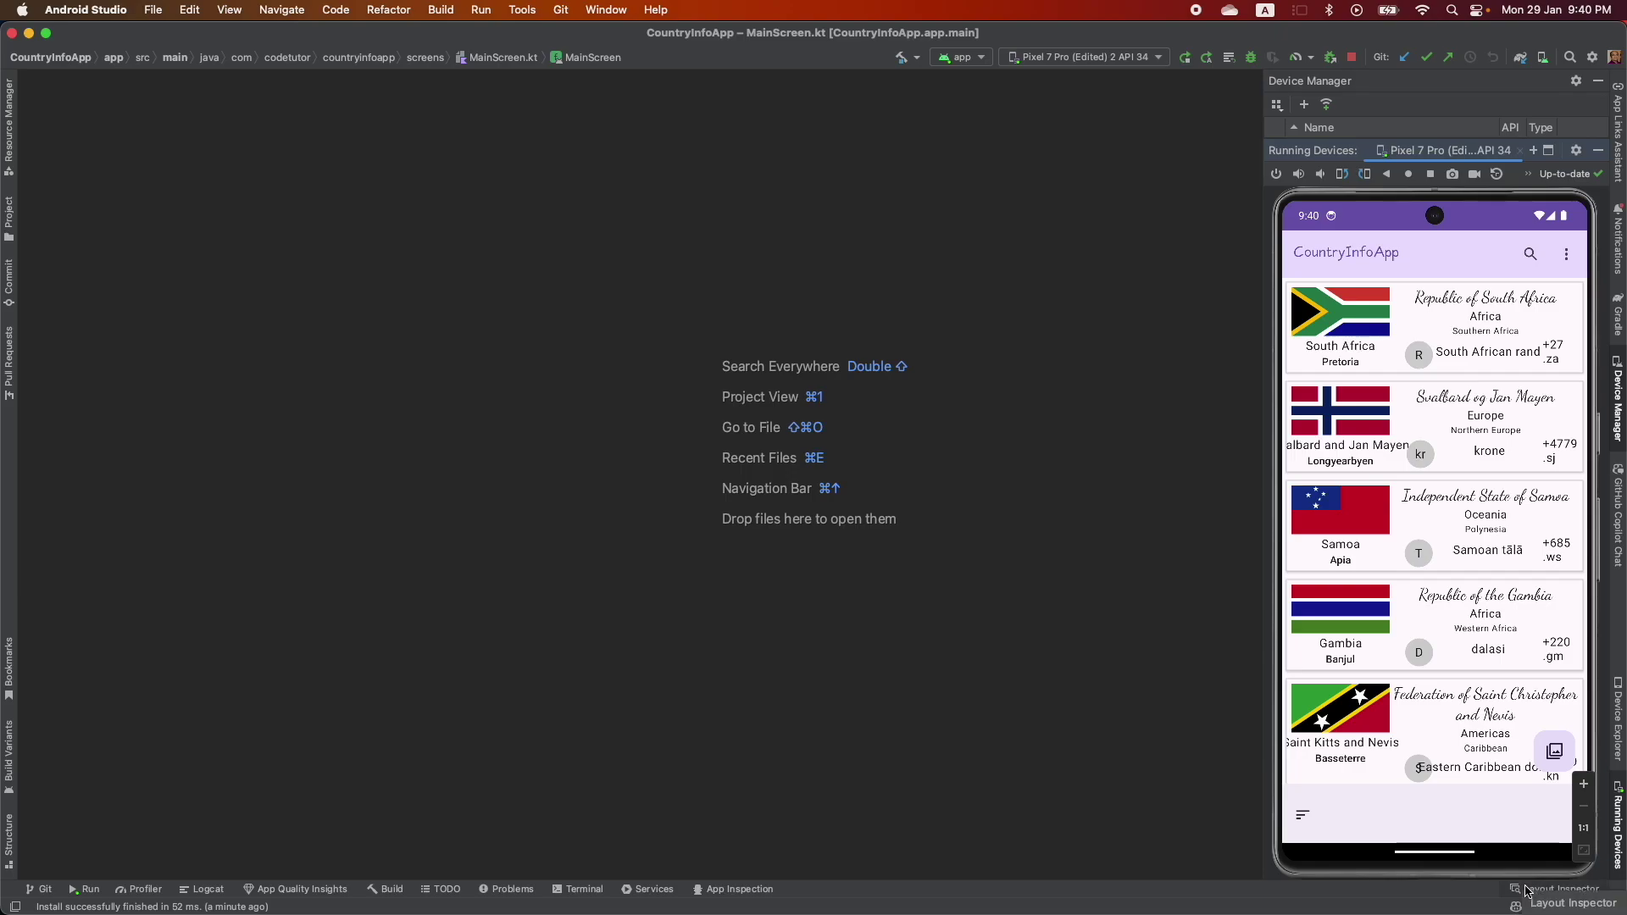
{"action": "left_click", "coordinate": [1525, 892]}
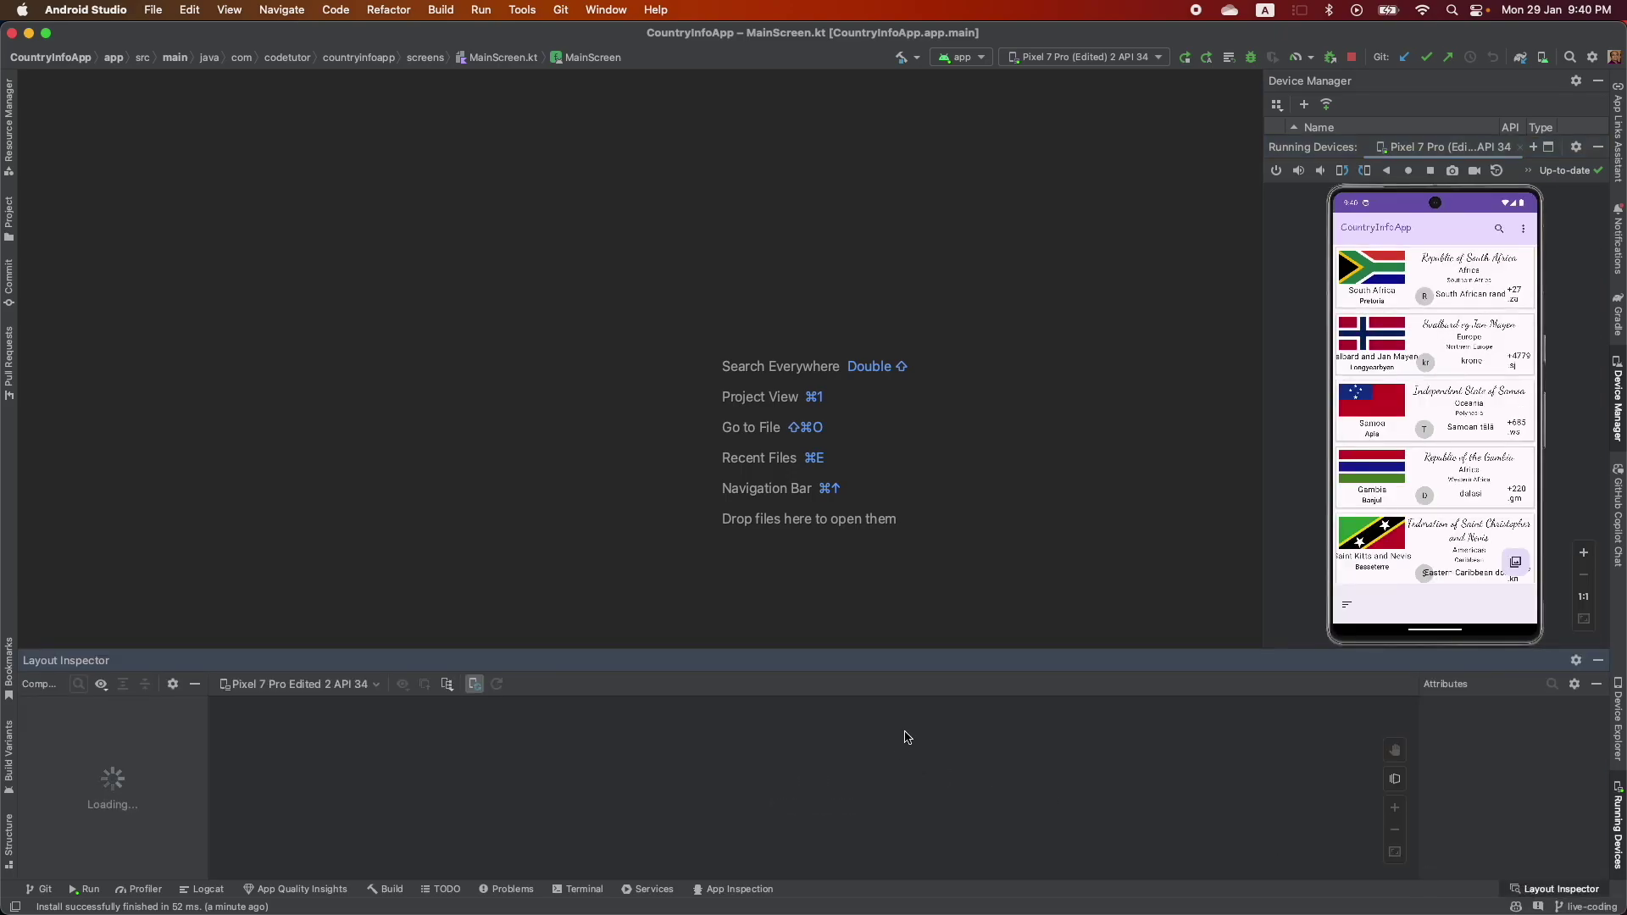
Enlarge the Layout Inspector, zoom its preview, and expand MaterialTheme down to the Scaffold's children
{"action": "mouse_move", "coordinate": [883, 646]}
{"action": "left_mouse_down"}
{"action": "mouse_move", "coordinate": [864, 381]}
{"action": "mouse_move", "coordinate": [895, 92]}
{"action": "left_mouse_up"}
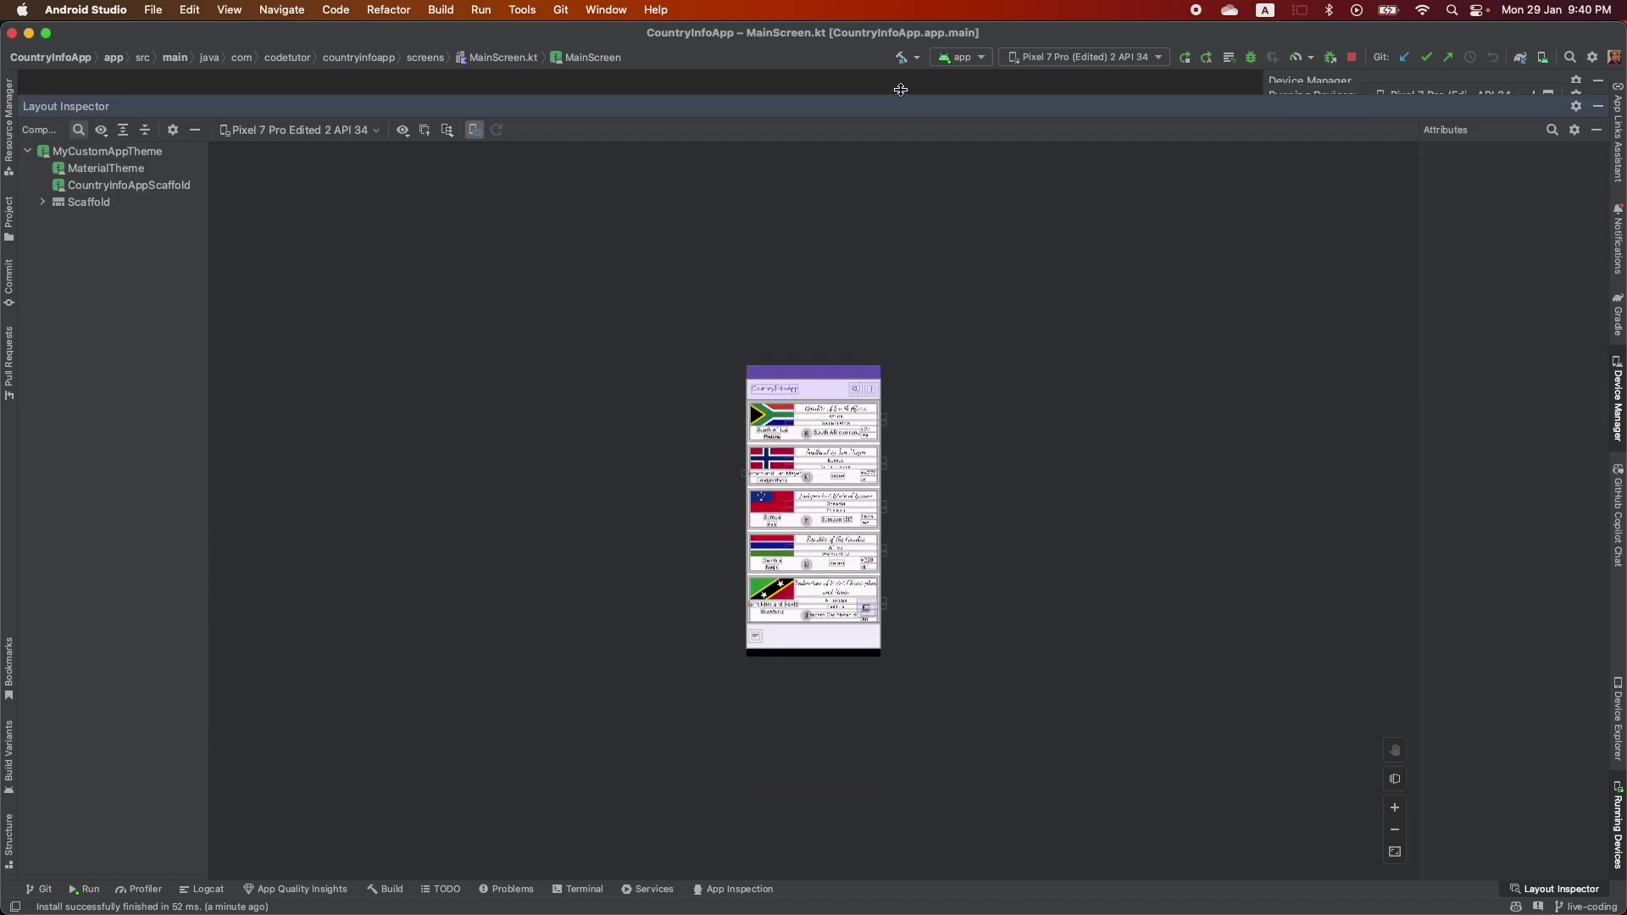
{"action": "left_click", "coordinate": [1393, 812]}
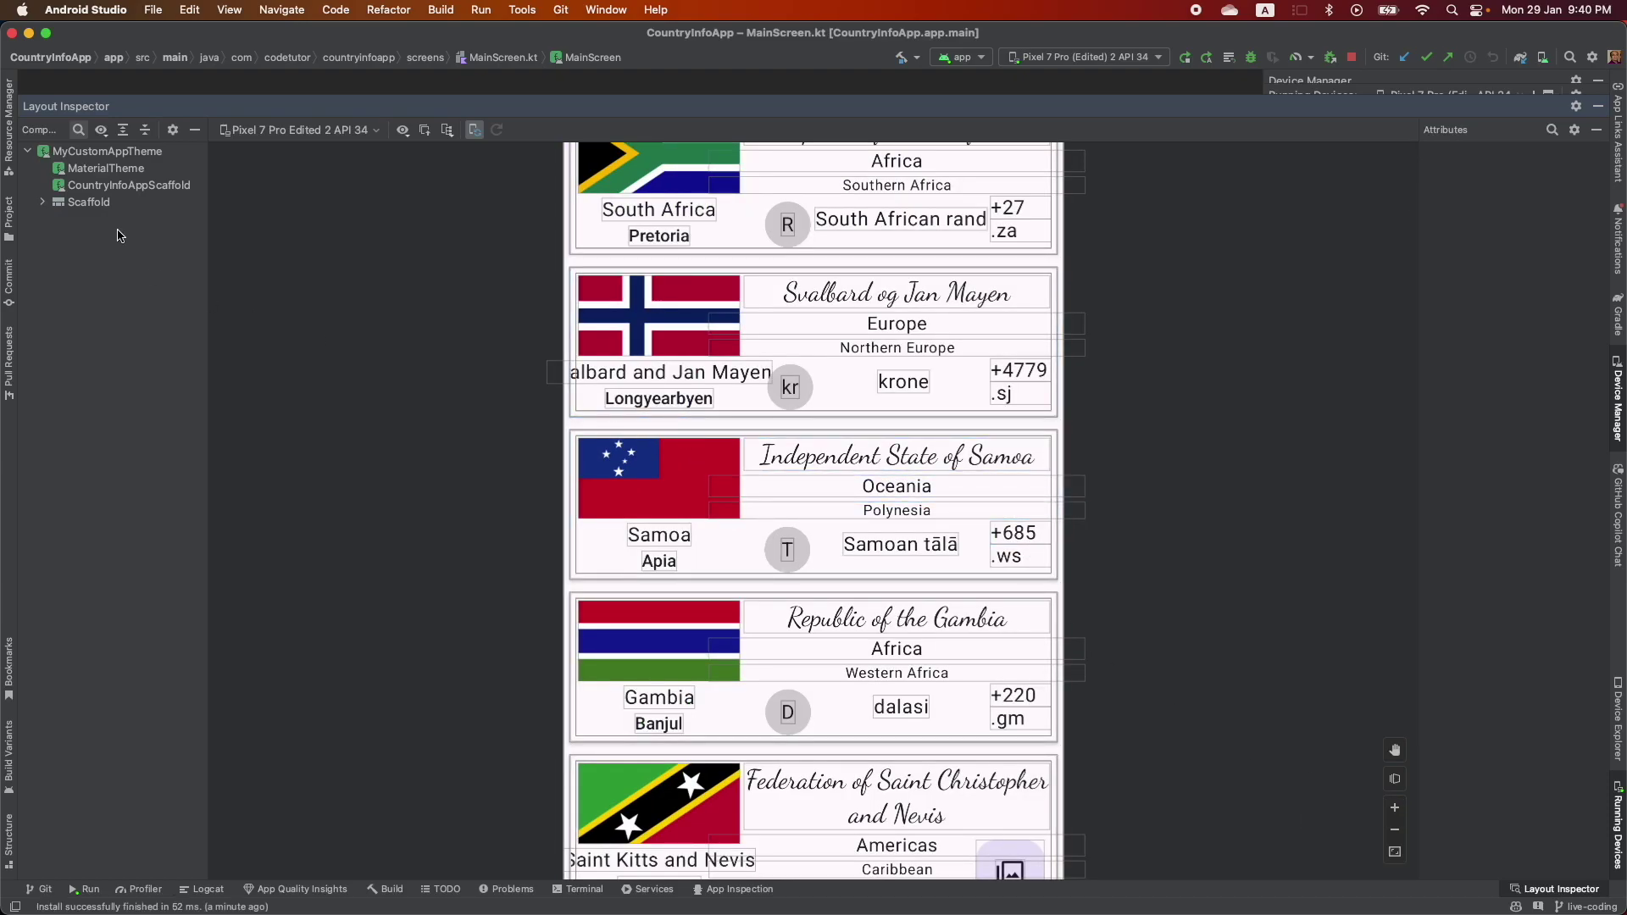
{"action": "left_click", "coordinate": [104, 168]}
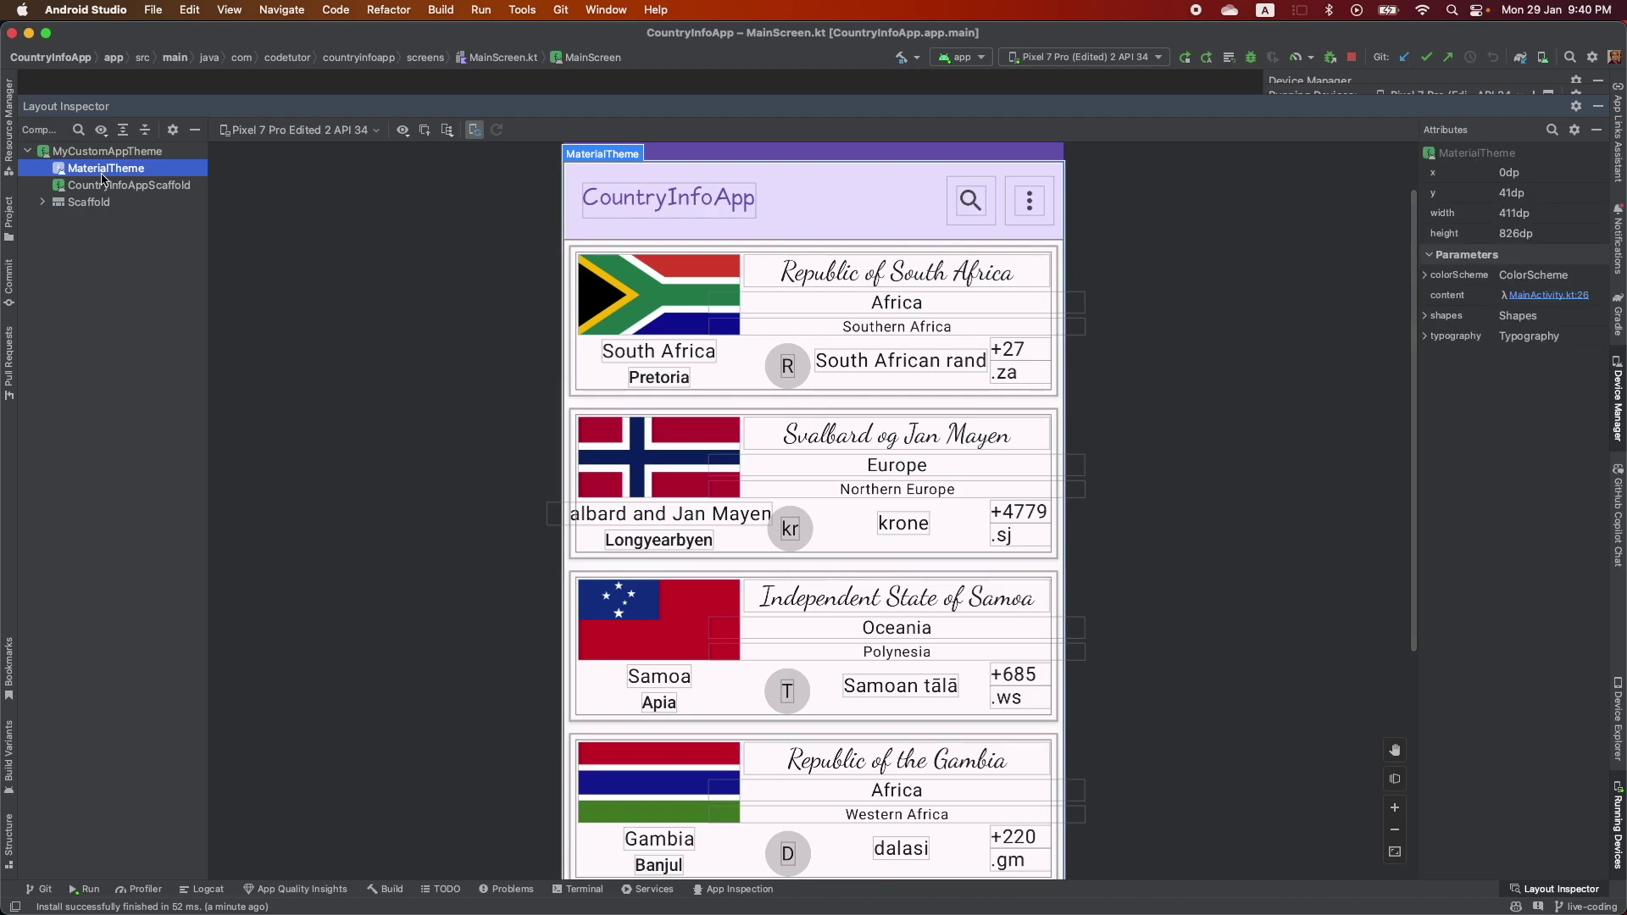
{"action": "left_click", "coordinate": [118, 187]}
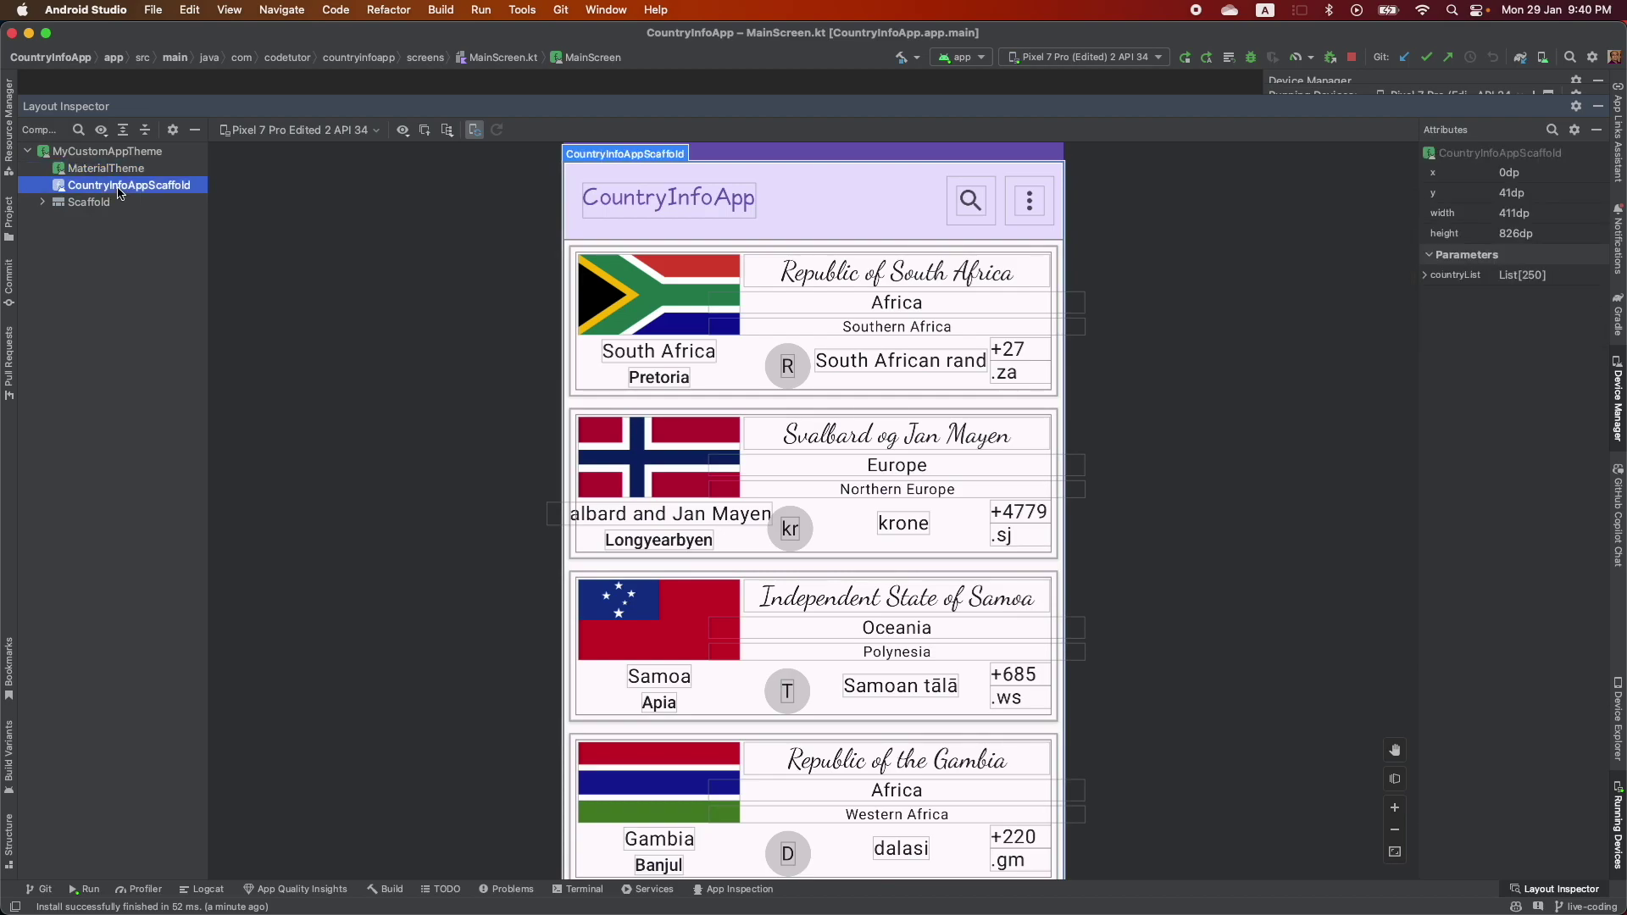
{"action": "left_click", "coordinate": [44, 204]}
{"action": "left_click", "coordinate": [43, 204]}
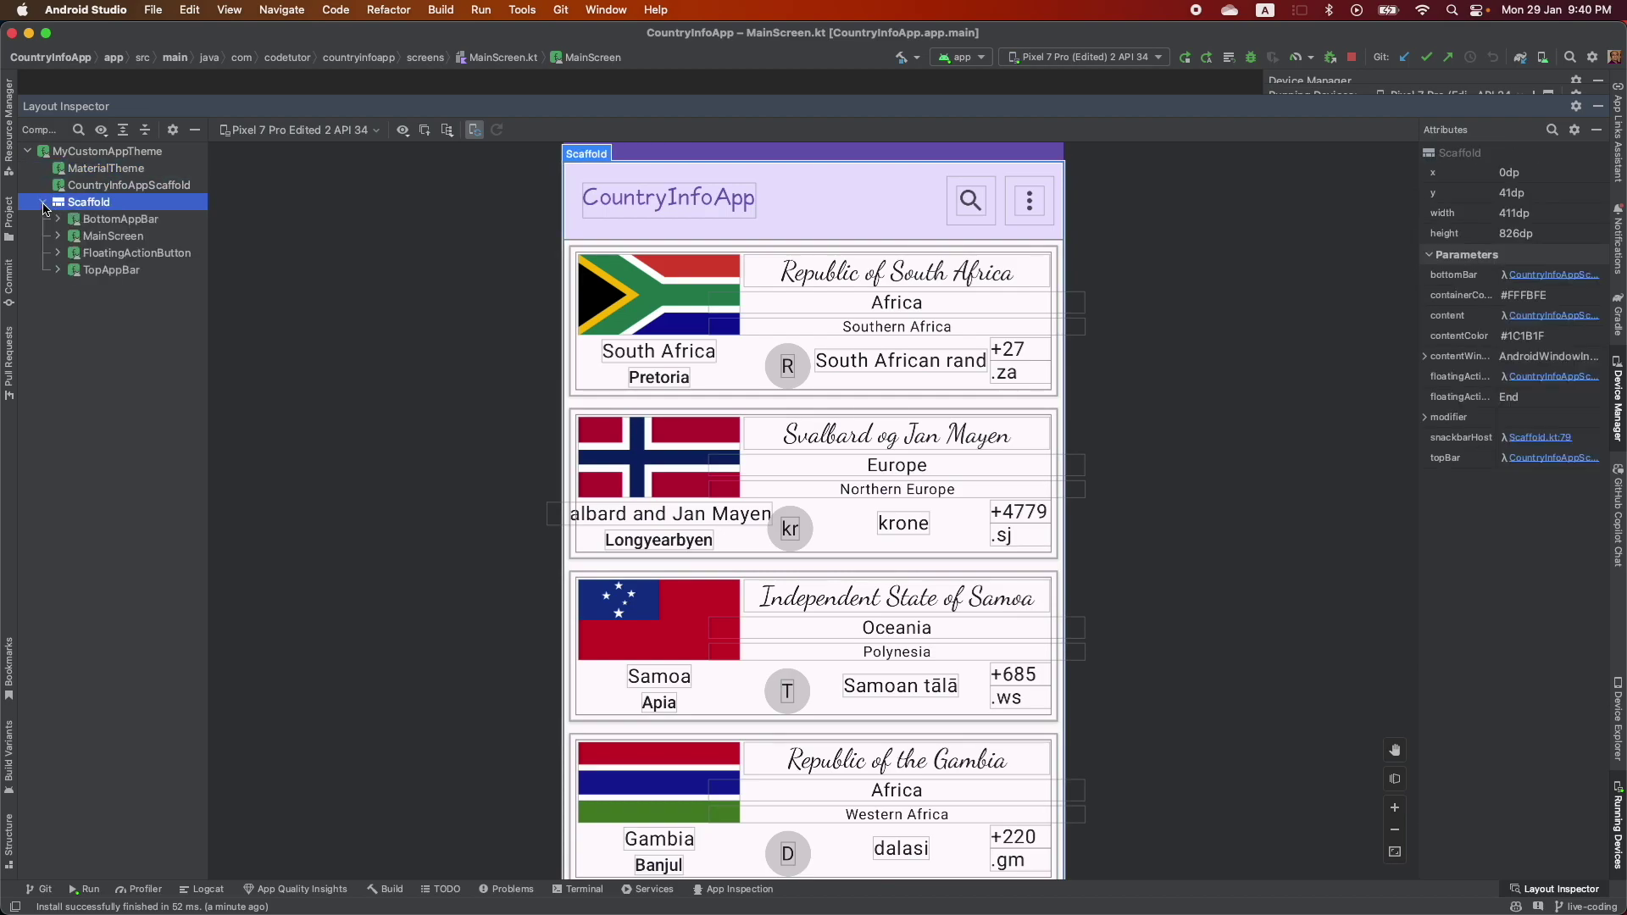
Inspect the BottomAppBar, MainScreen, FloatingActionButton and TopAppBar nodes, then dock the inspector lower
{"action": "left_click", "coordinate": [150, 223]}
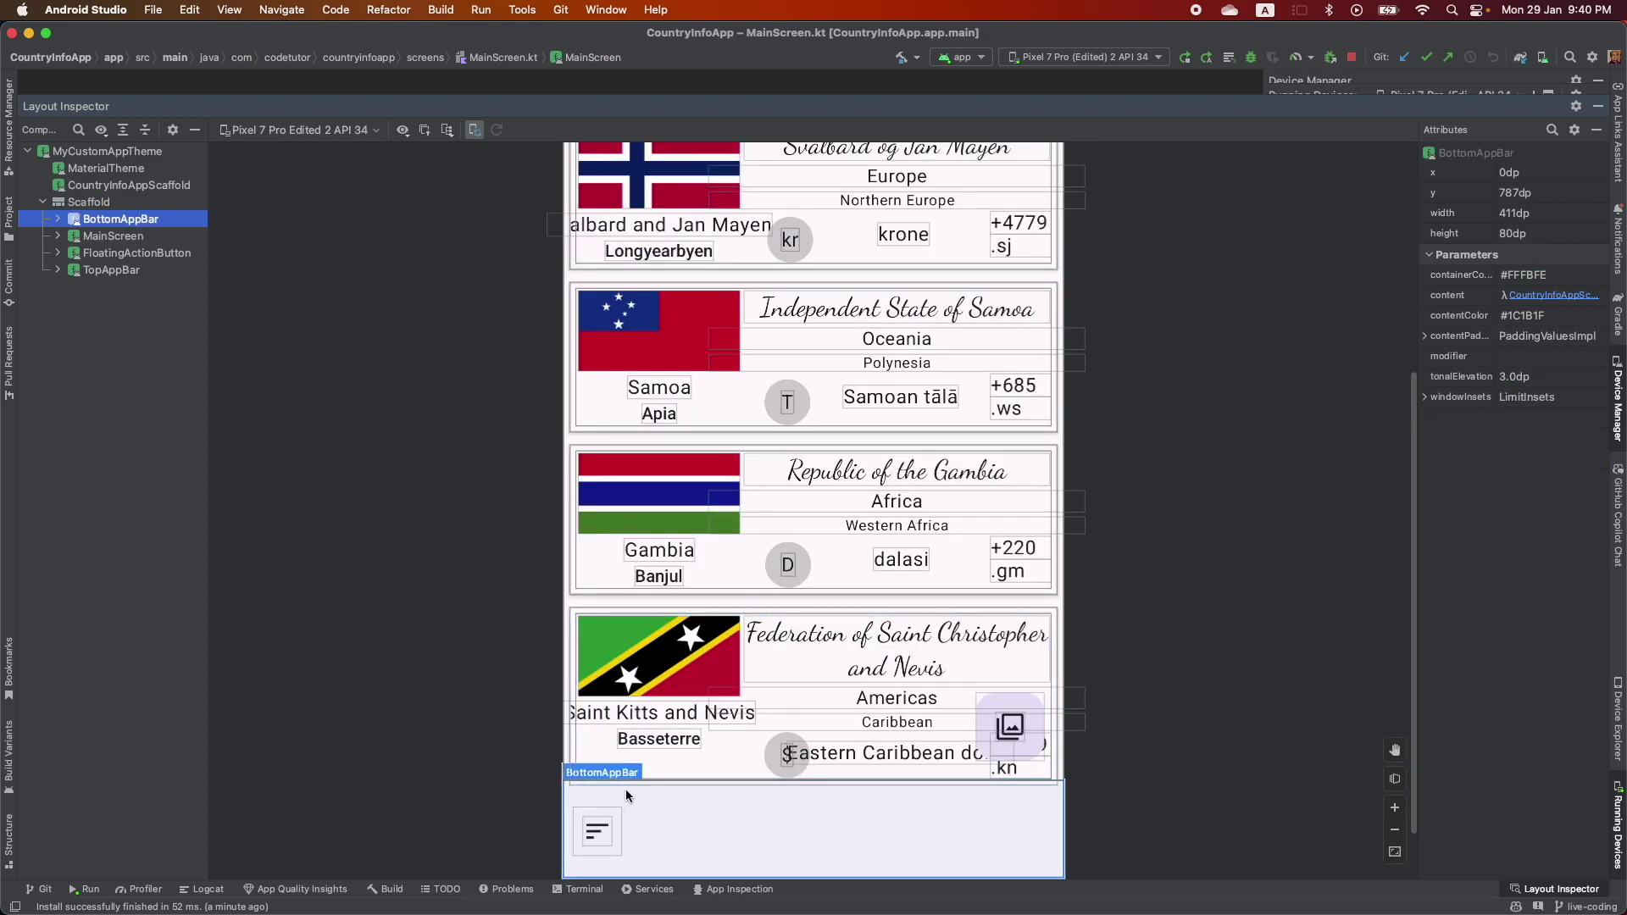
{"action": "left_click", "coordinate": [112, 240]}
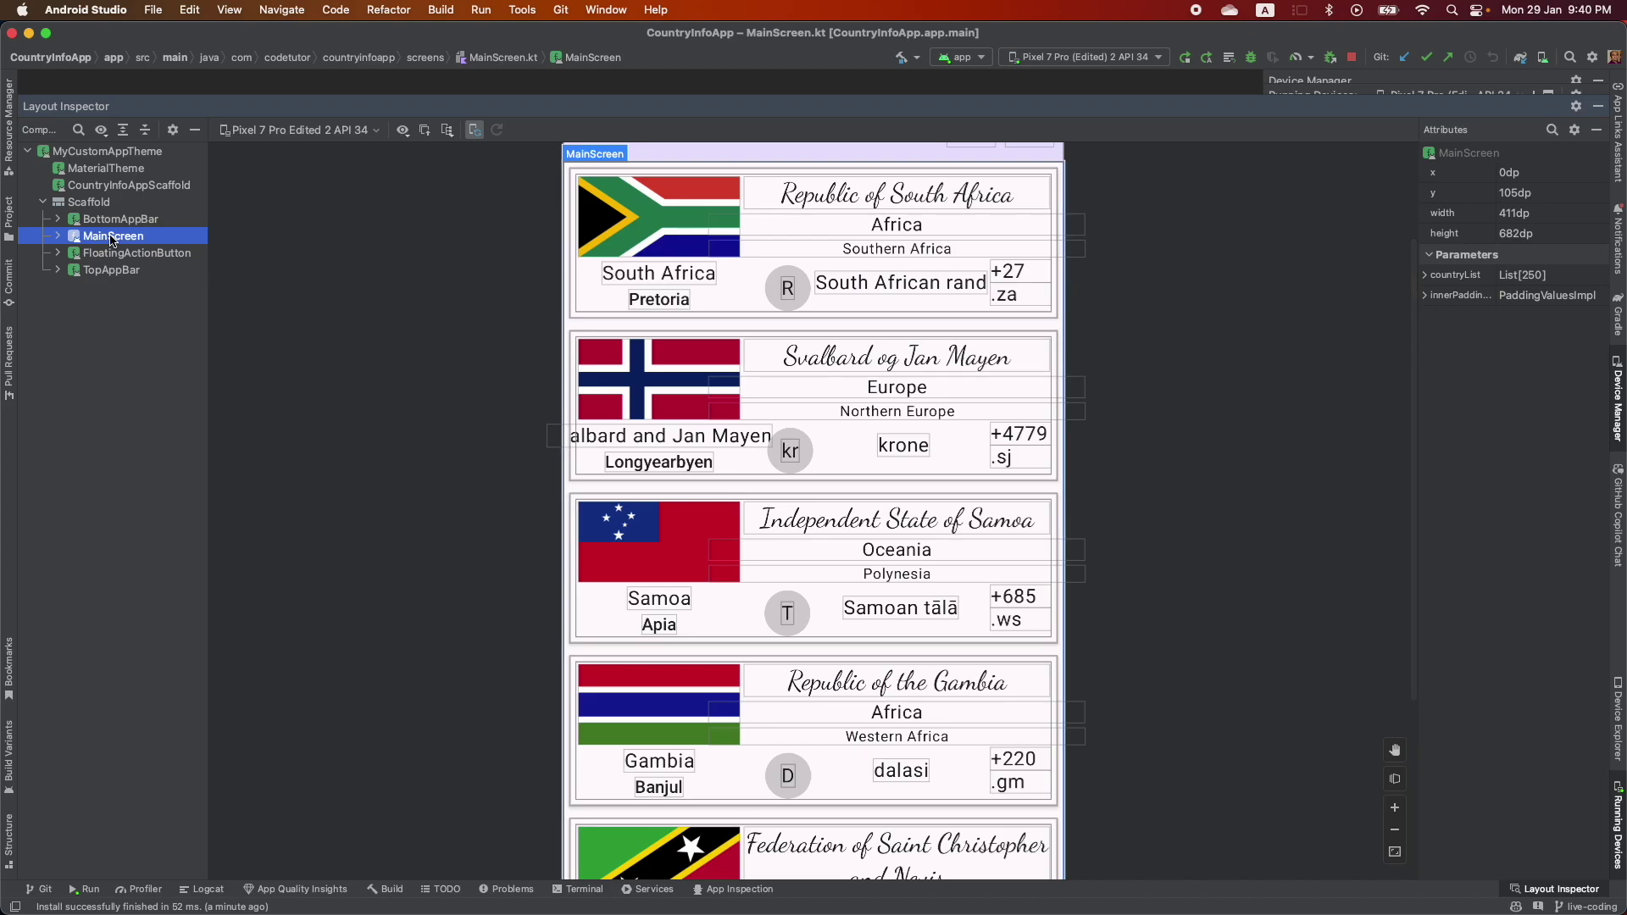
{"action": "left_click", "coordinate": [138, 254]}
{"action": "scroll", "coordinate": [964, 760], "scroll_direction": "down", "scroll_amount": 2}
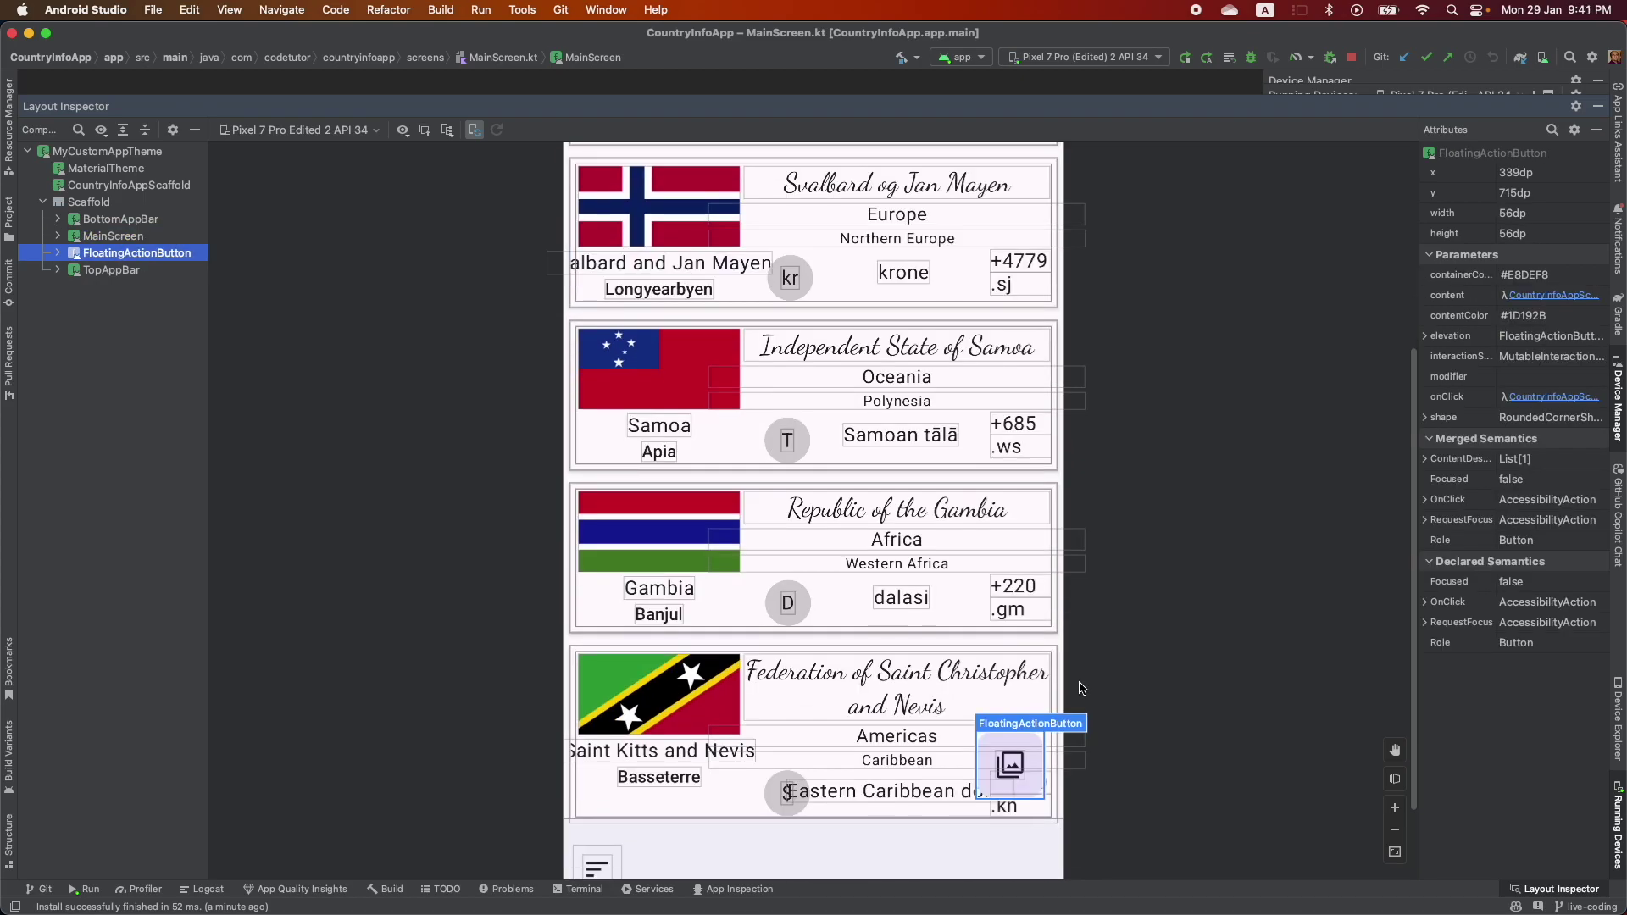
{"action": "left_click", "coordinate": [117, 270]}
{"action": "left_click", "coordinate": [127, 254]}
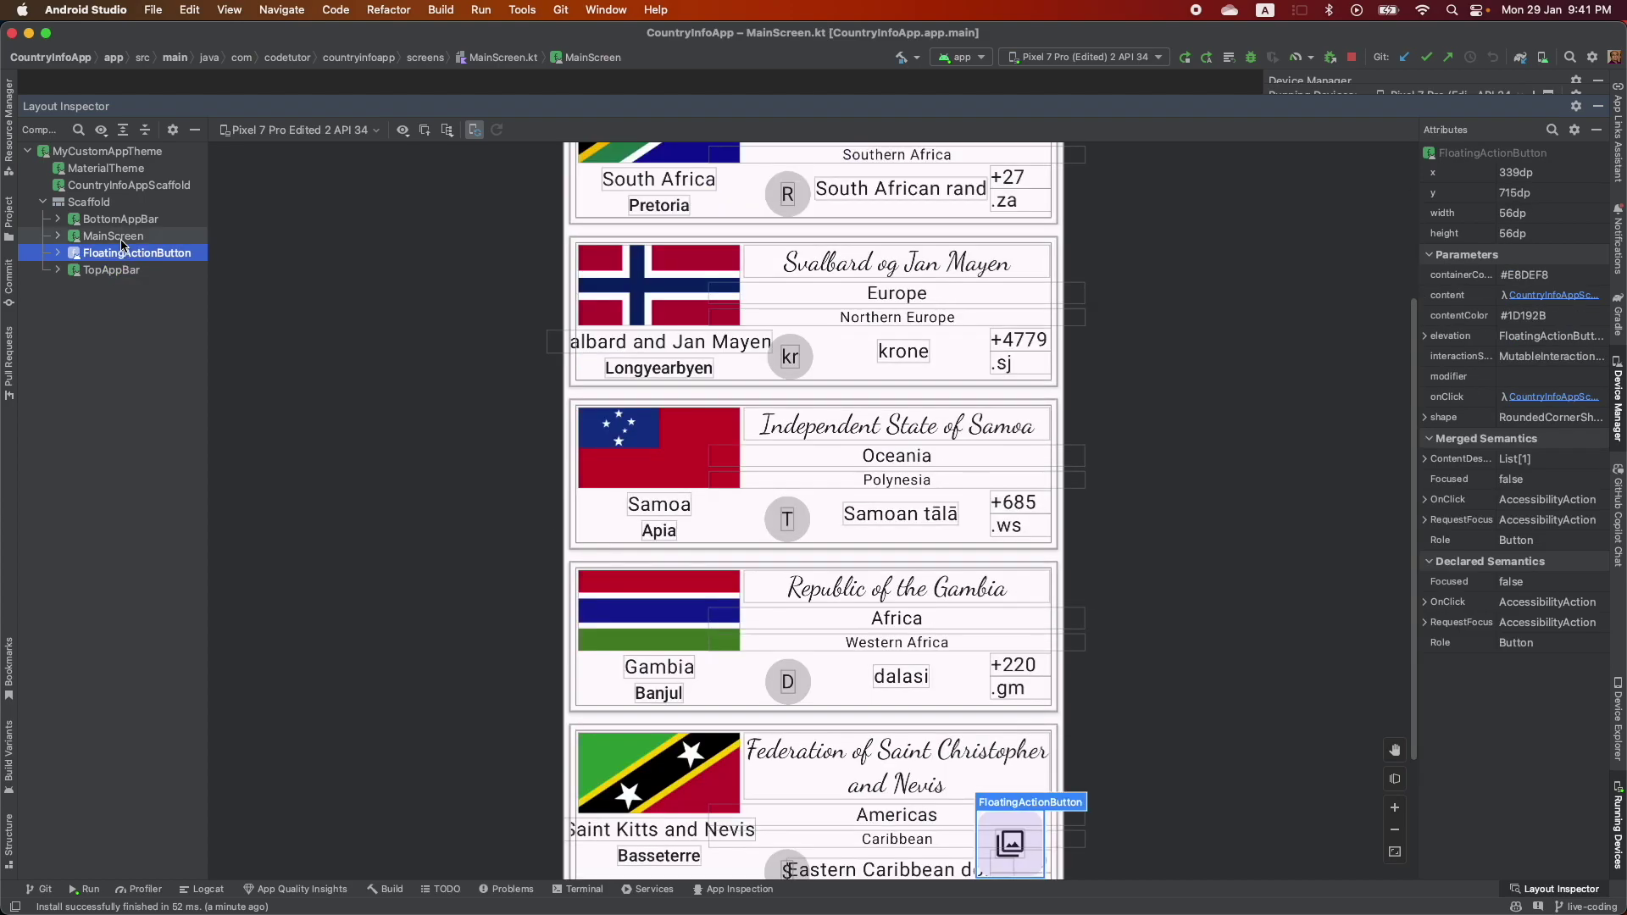
{"action": "left_click", "coordinate": [125, 237]}
{"action": "left_click", "coordinate": [124, 236]}
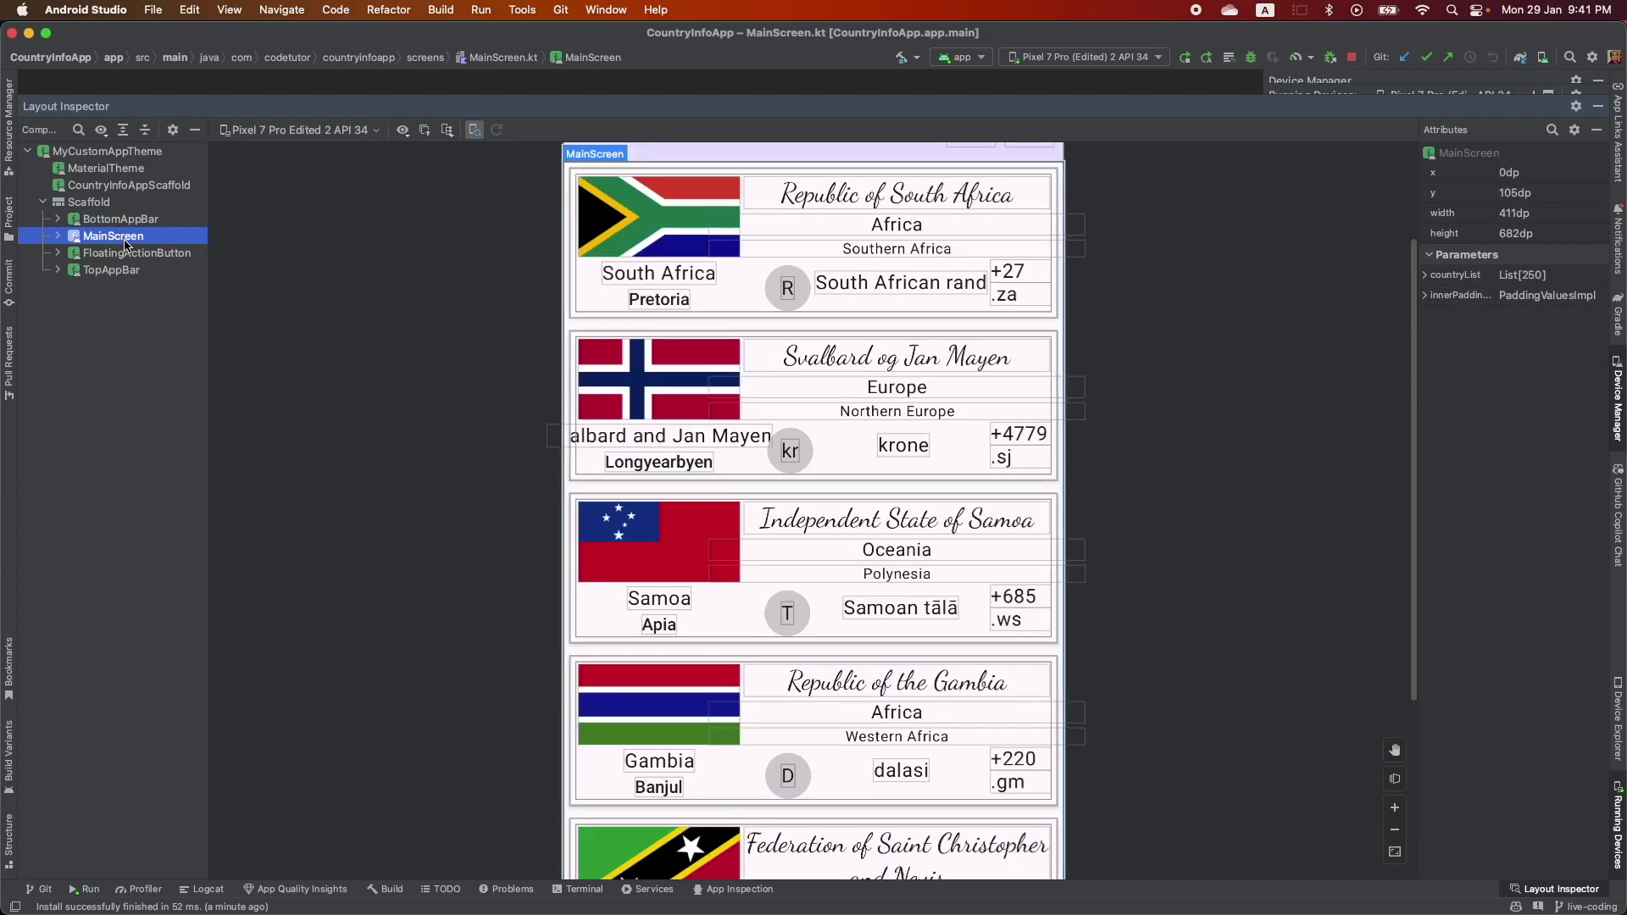
{"action": "left_click_drag", "start_coordinate": [319, 97], "coordinate": [315, 602]}
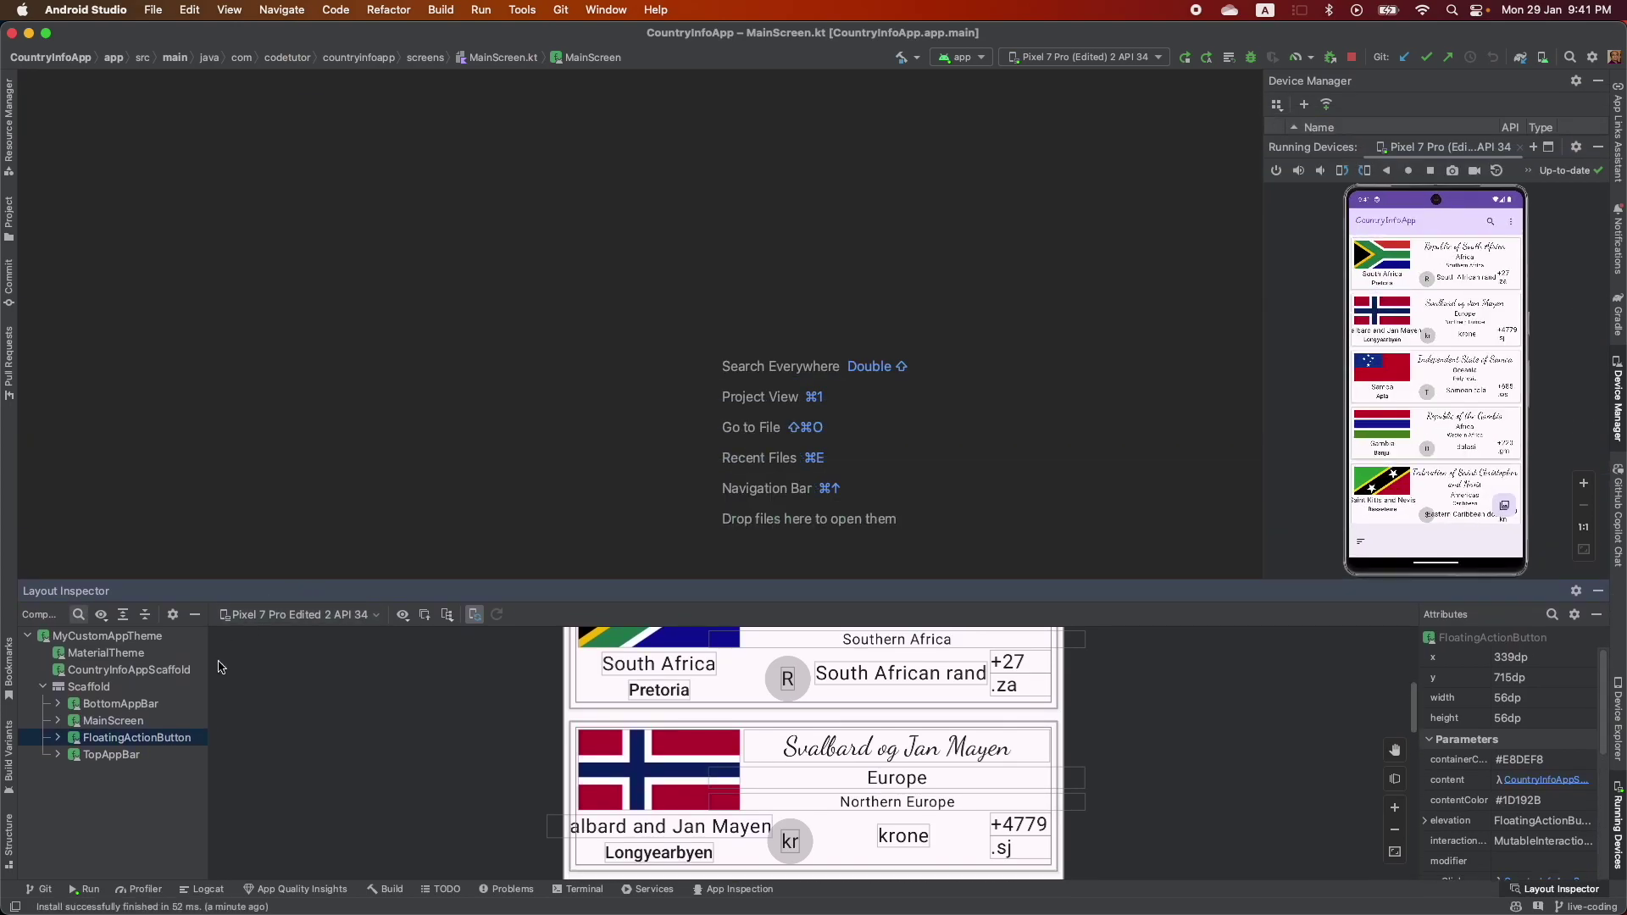
Jump from the MainScreen and BottomAppBar nodes into CountryInfoAppScaffold.kt, then open MainScreen's definition
{"action": "left_click", "coordinate": [113, 722]}
{"action": "double_click", "coordinate": [114, 722]}
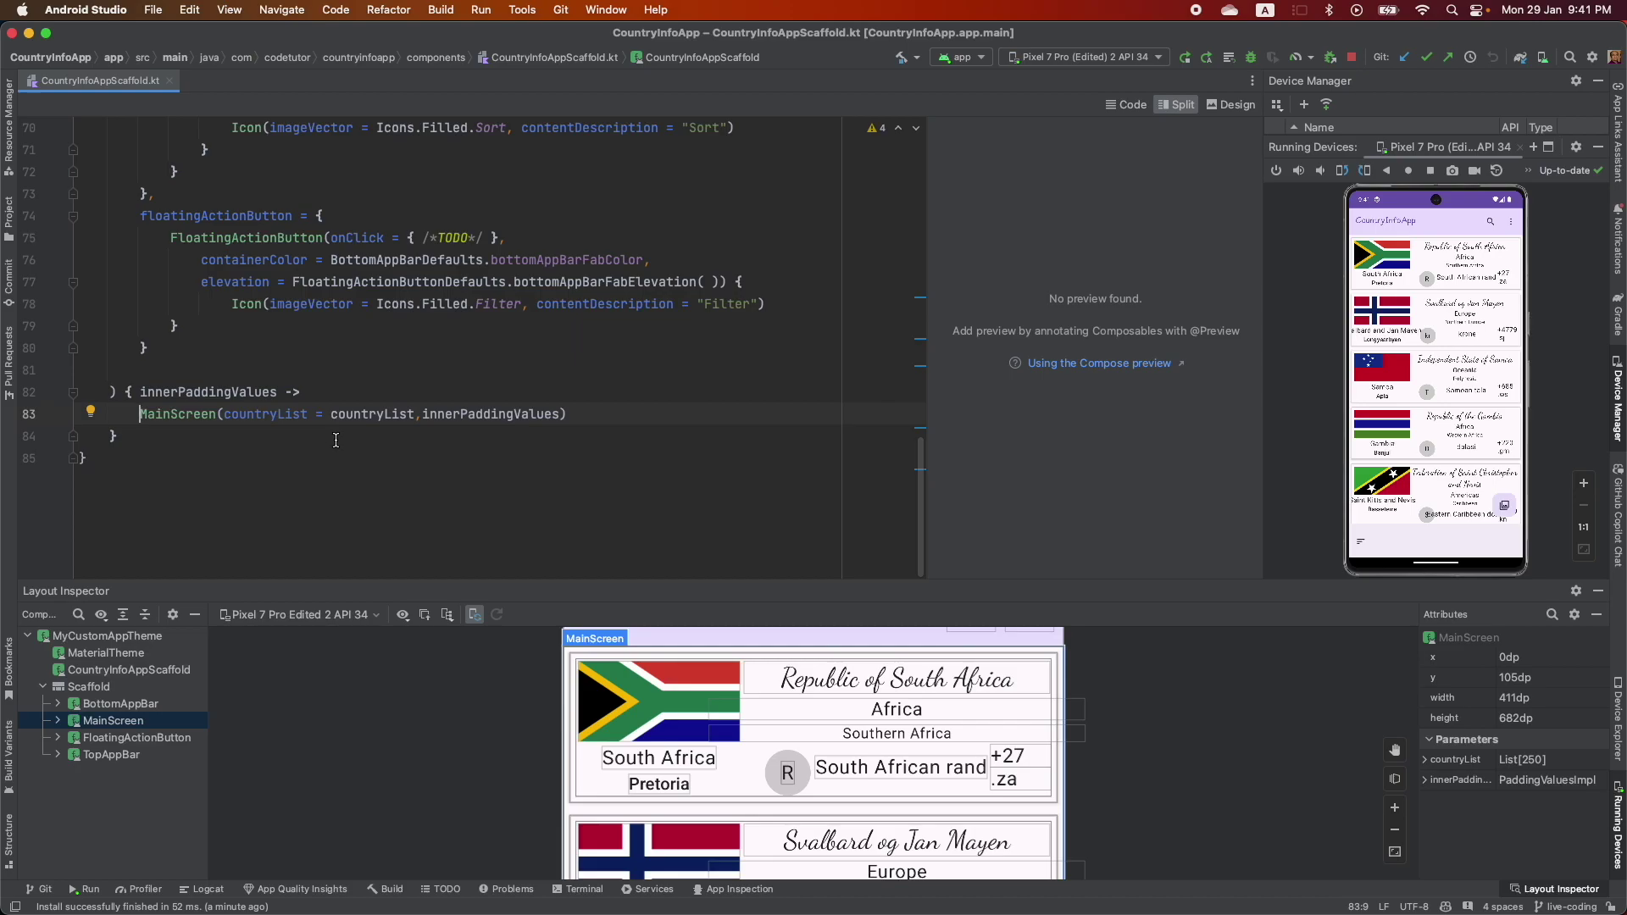
{"action": "double_click", "coordinate": [127, 707]}
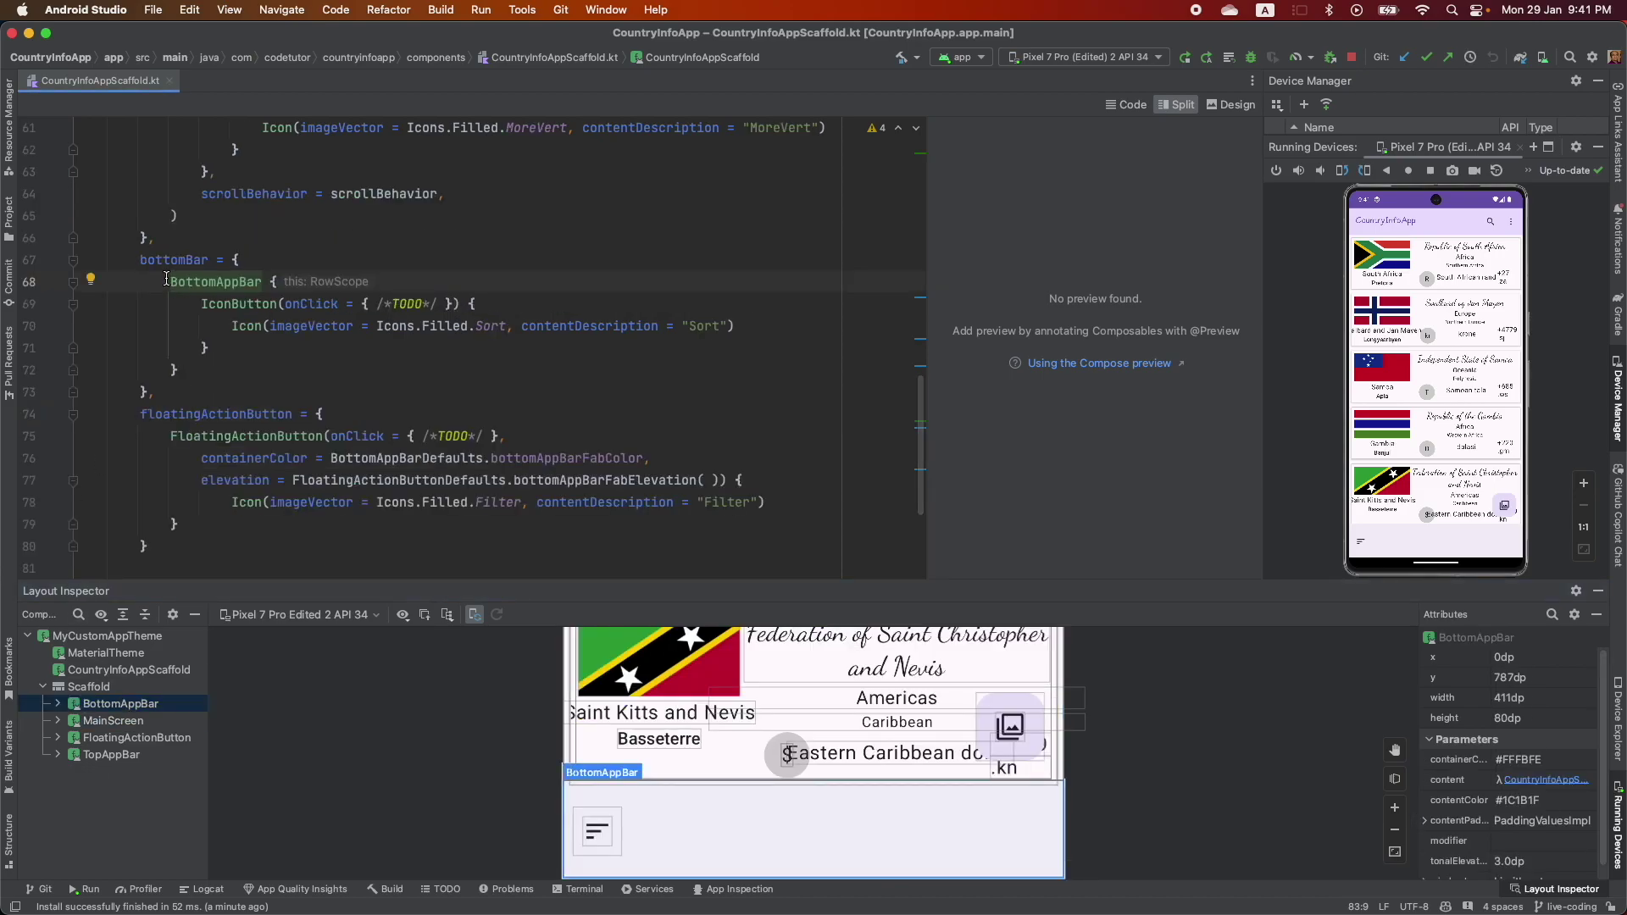
{"action": "left_click_drag", "start_coordinate": [171, 281], "coordinate": [192, 369]}
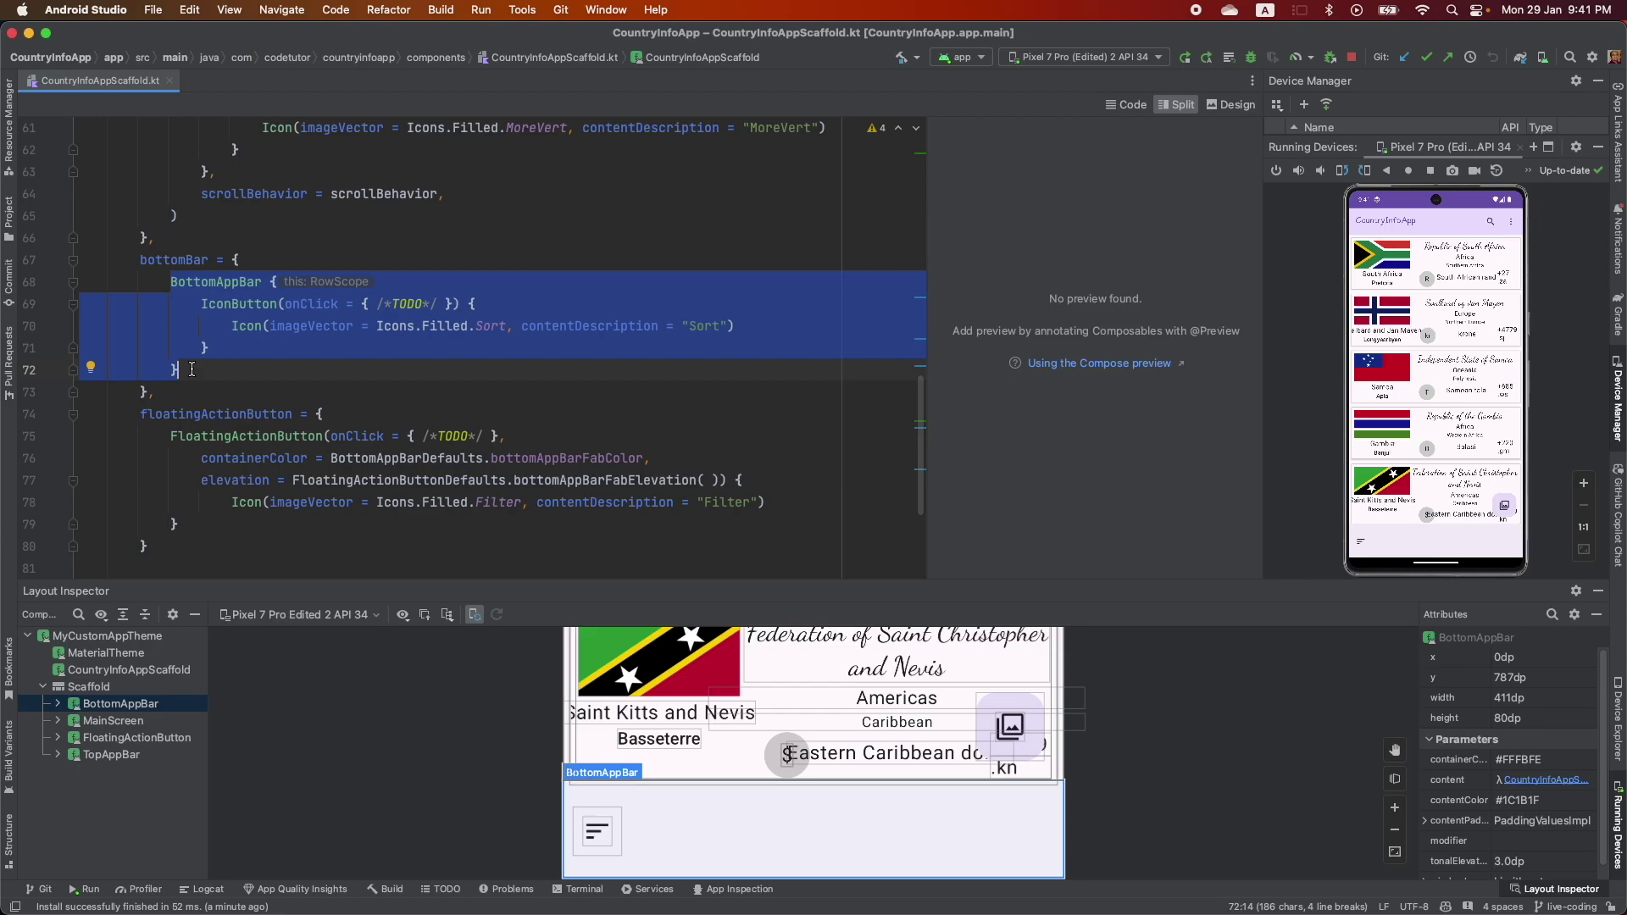
{"action": "double_click", "coordinate": [112, 721]}
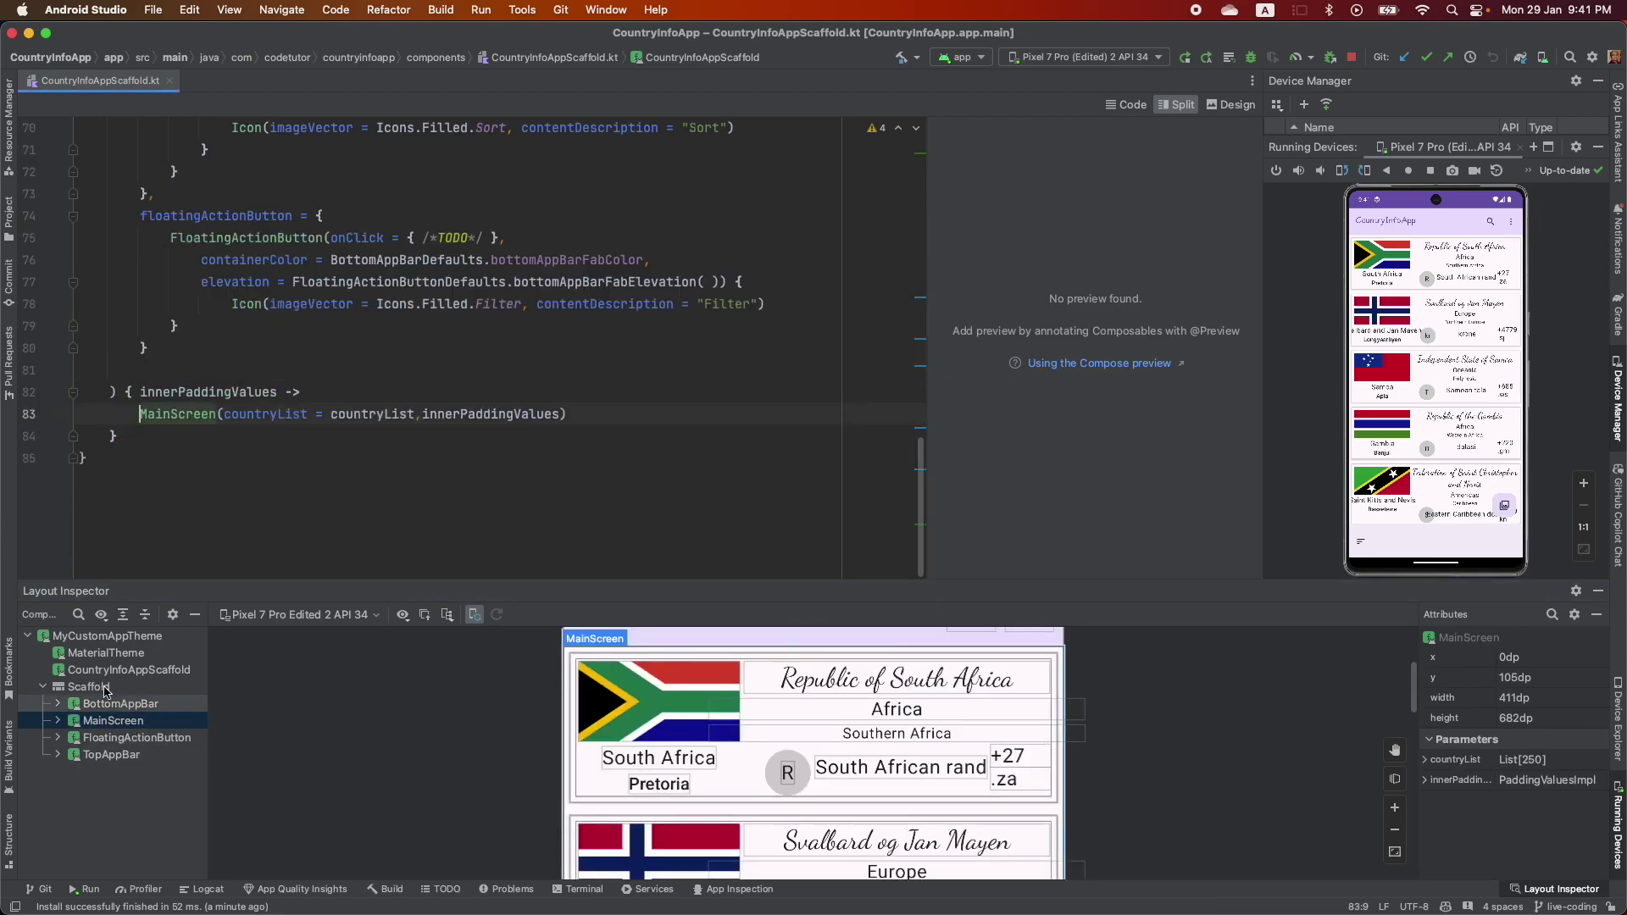
{"action": "left_click", "coordinate": [193, 417], "text": "super"}
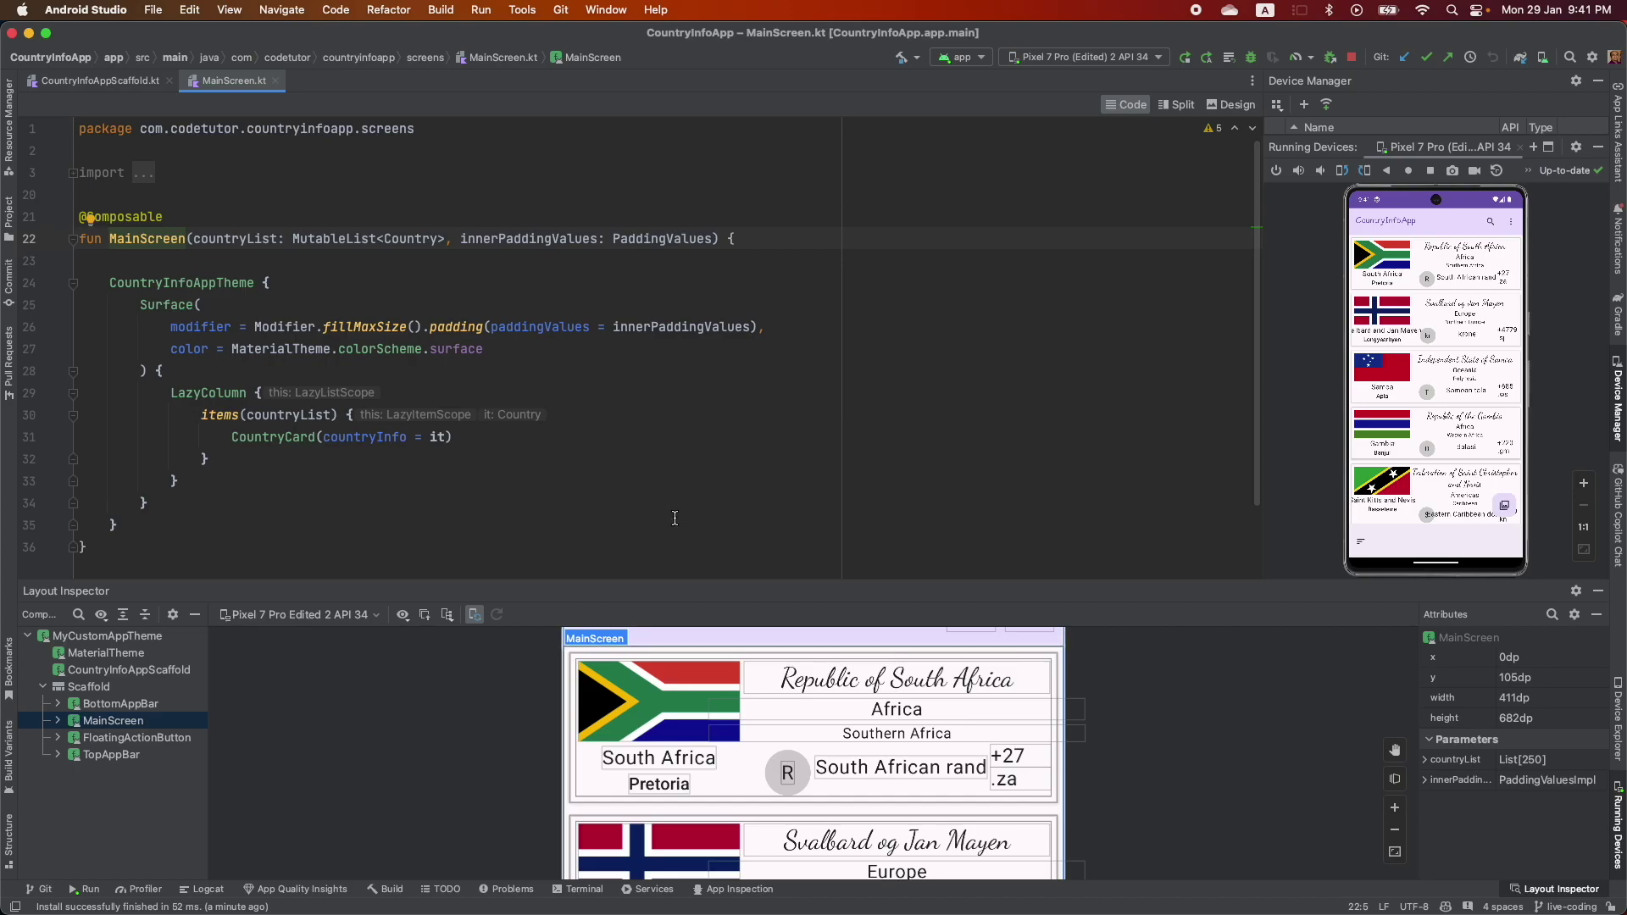
Change MainScreen's Surface colour from MaterialTheme.colorScheme.surface to Color.Blue and rerun the app
{"action": "left_click_drag", "start_coordinate": [1160, 579], "coordinate": [1143, 883]}
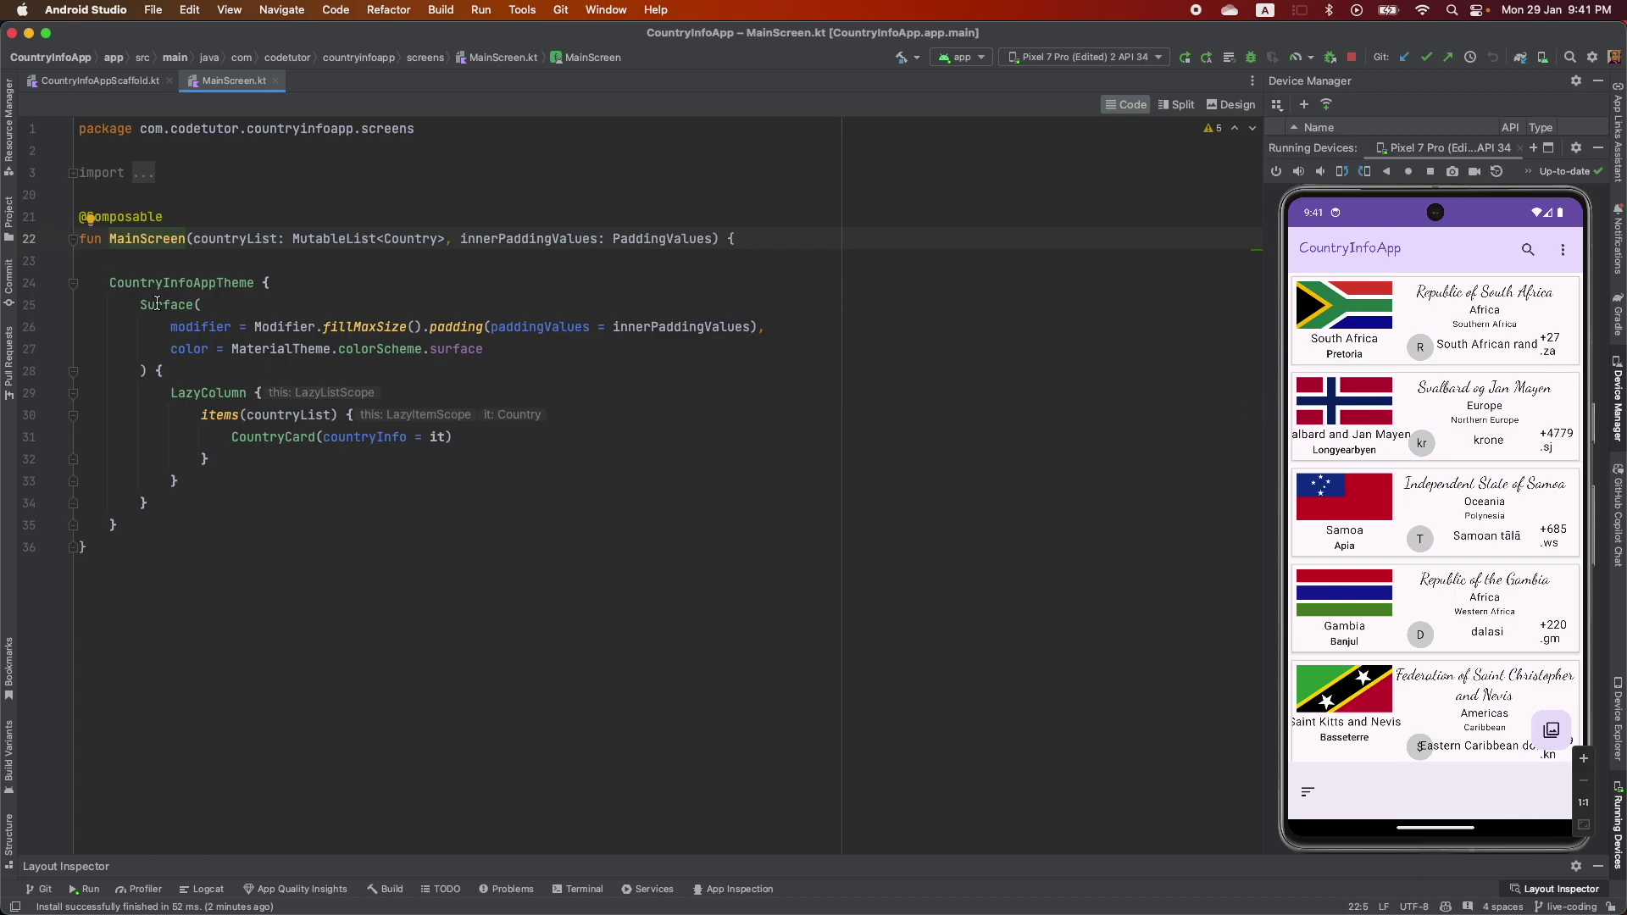
{"action": "left_click_drag", "start_coordinate": [135, 306], "coordinate": [228, 301]}
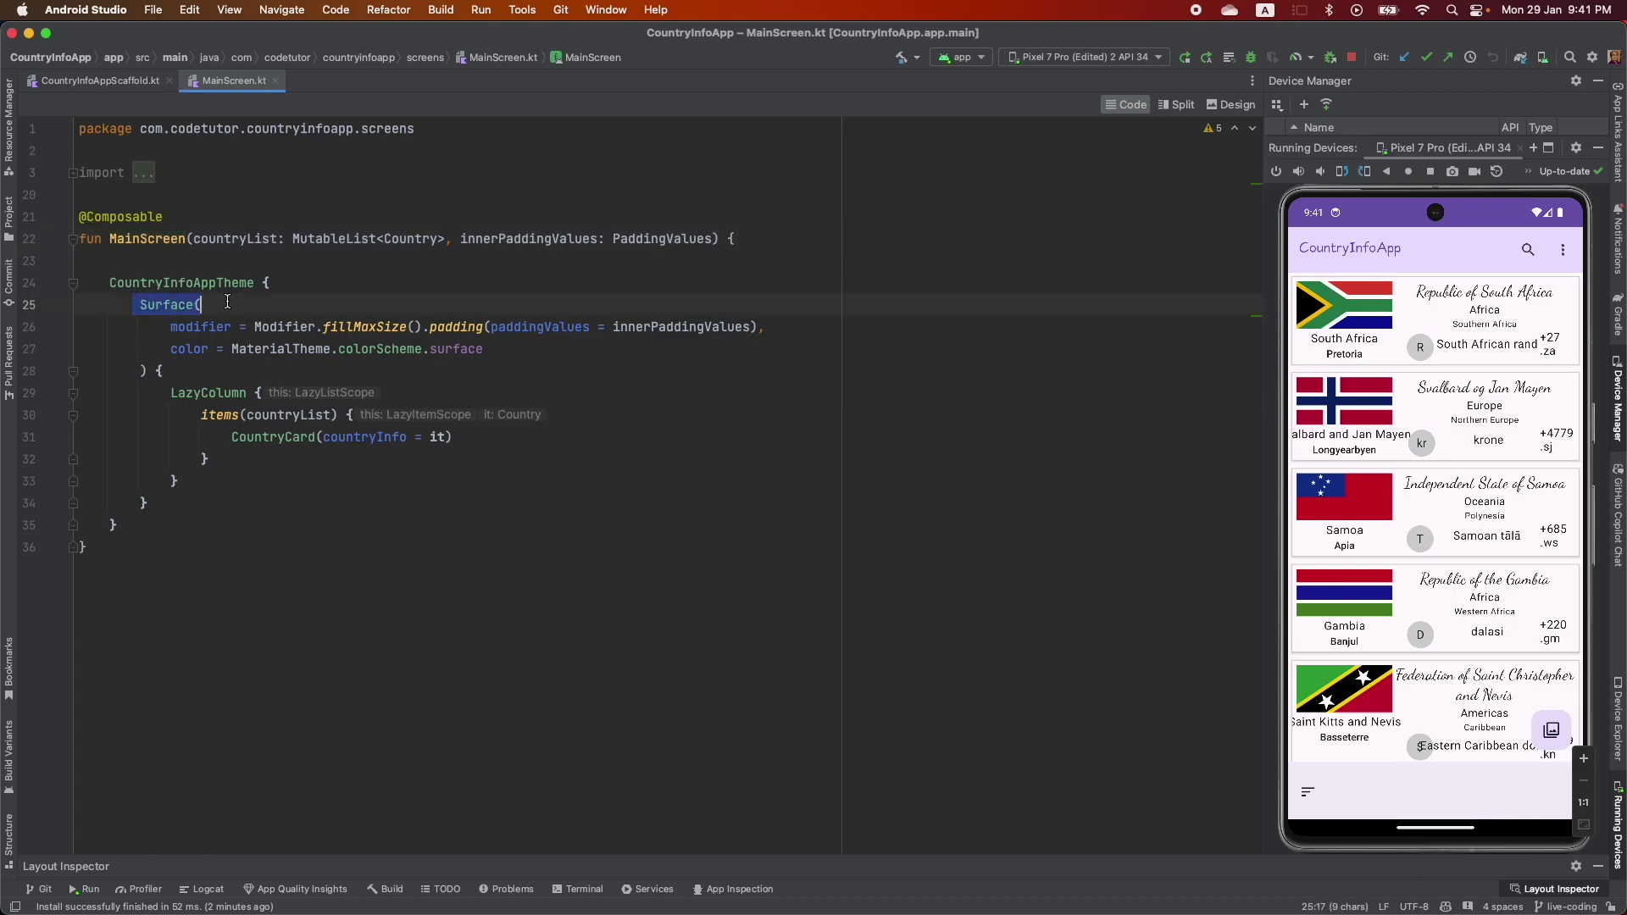
{"action": "double_click", "coordinate": [185, 349]}
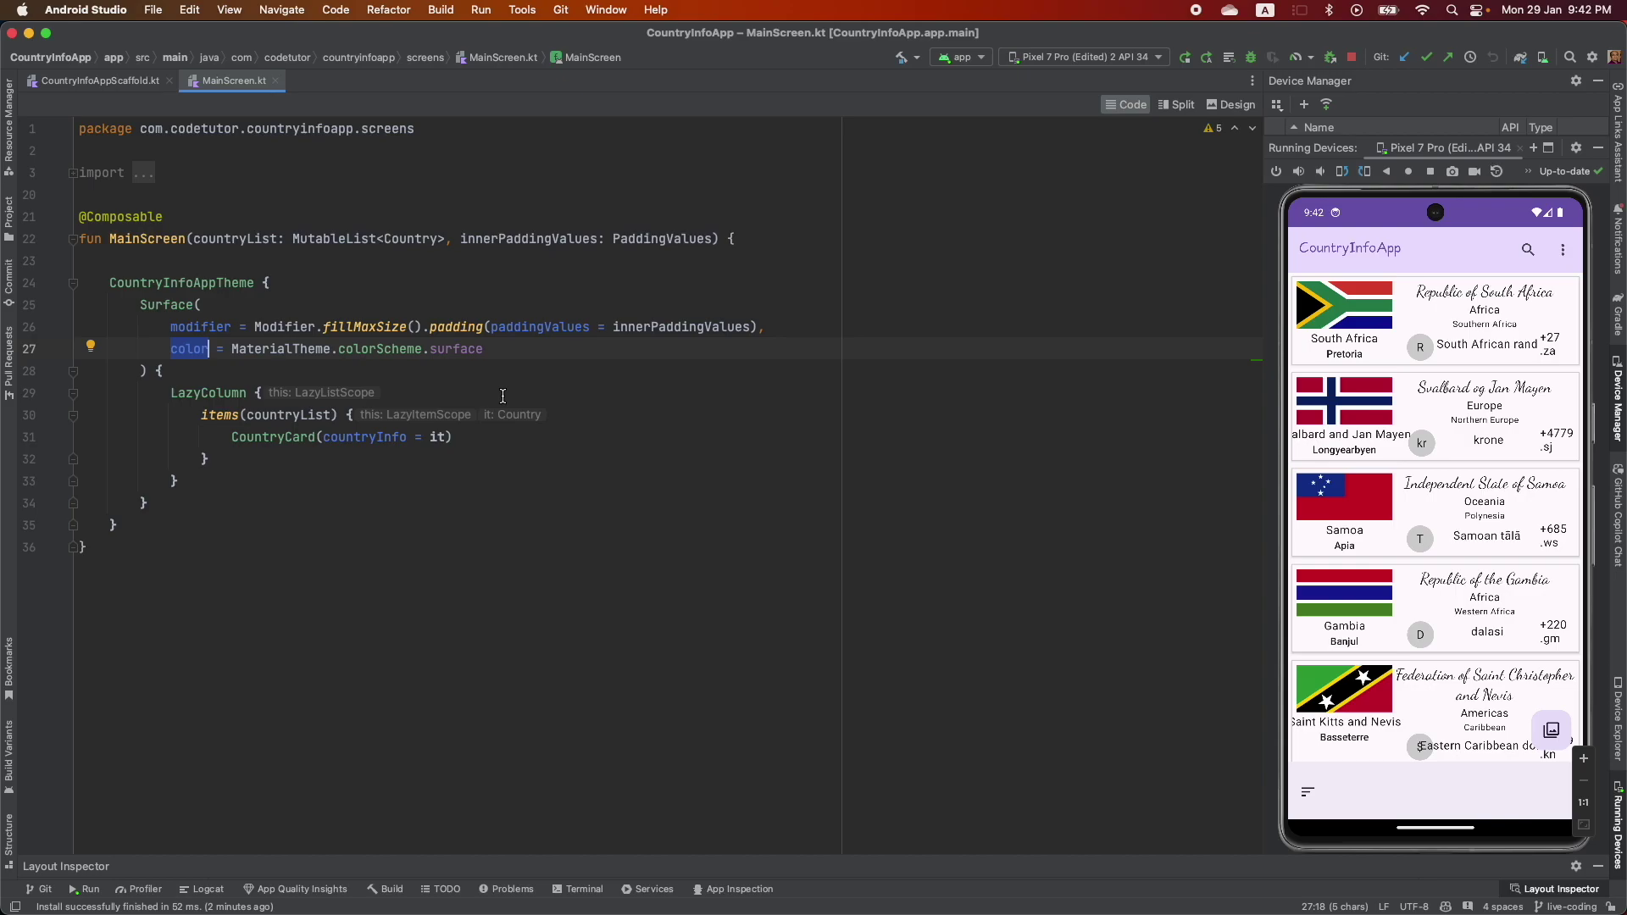
{"action": "left_click", "coordinate": [487, 349]}
{"action": "left_click", "coordinate": [229, 349], "text": "shift"}
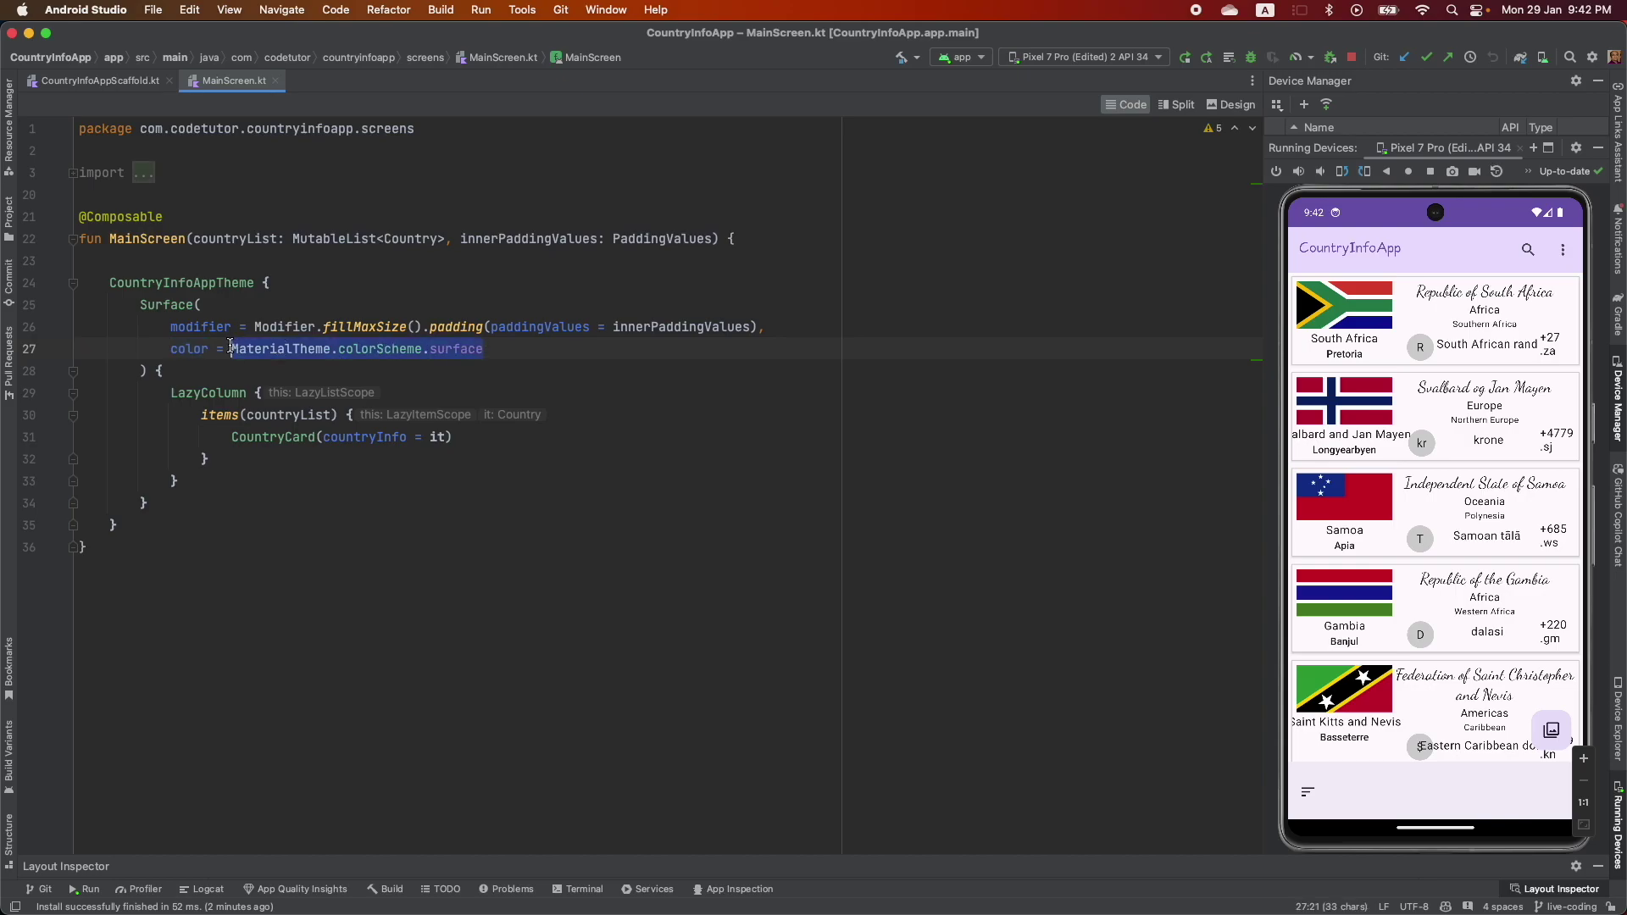
{"action": "type", "text": "Col"}
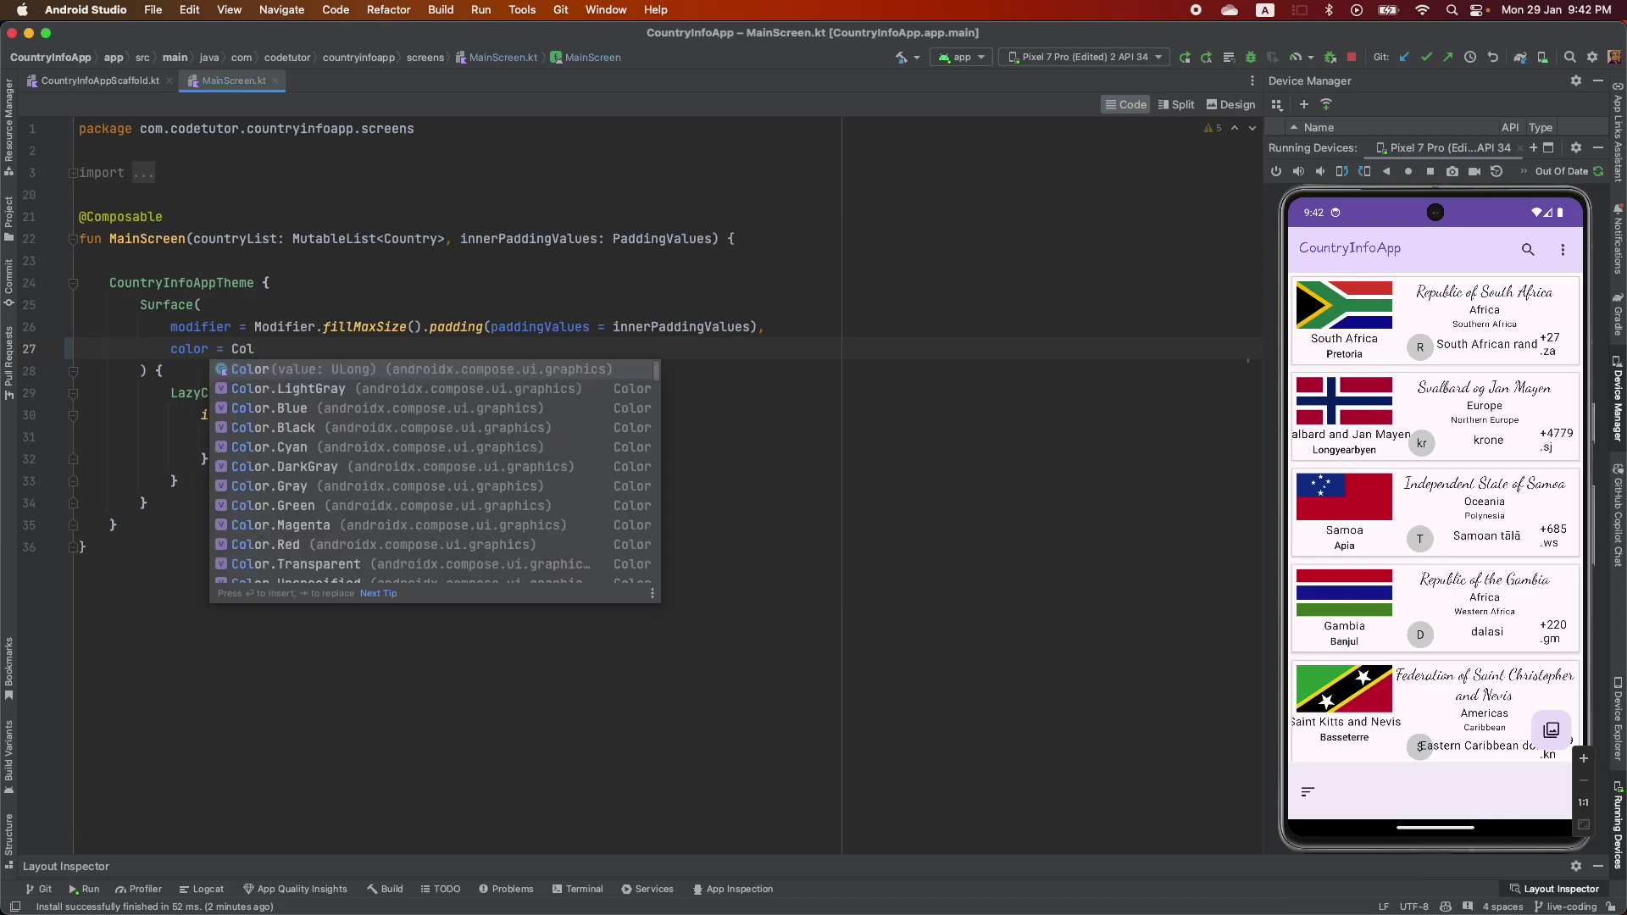
{"action": "key", "text": "Down"}
{"action": "key", "text": "Down"}
{"action": "key", "text": "Return"}
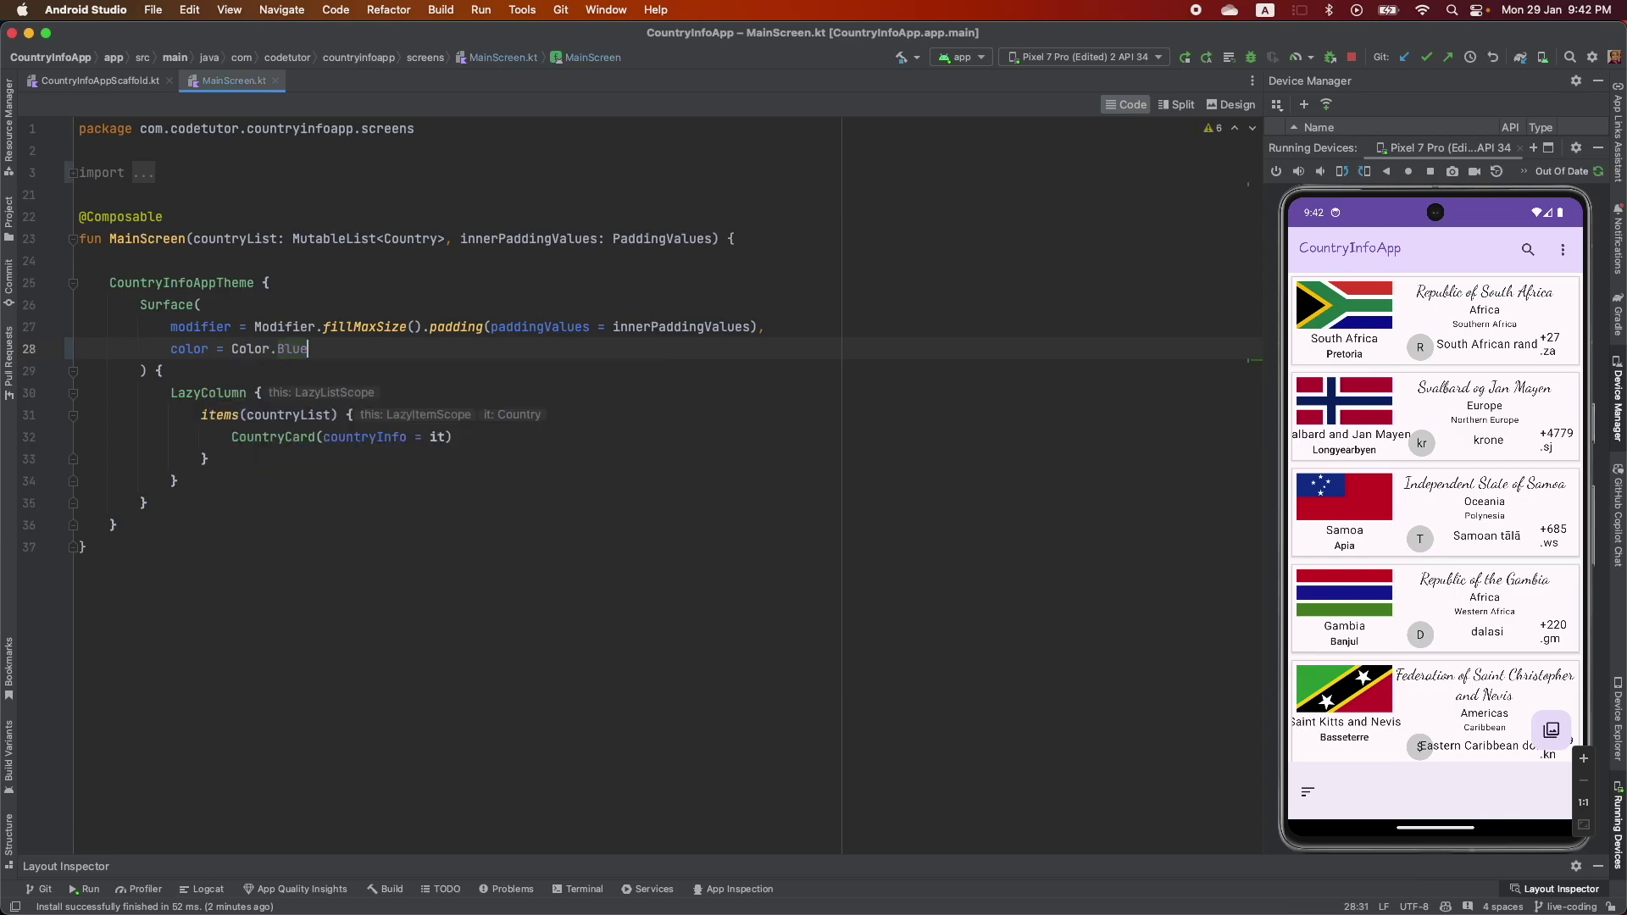
{"action": "left_click", "coordinate": [1351, 56]}
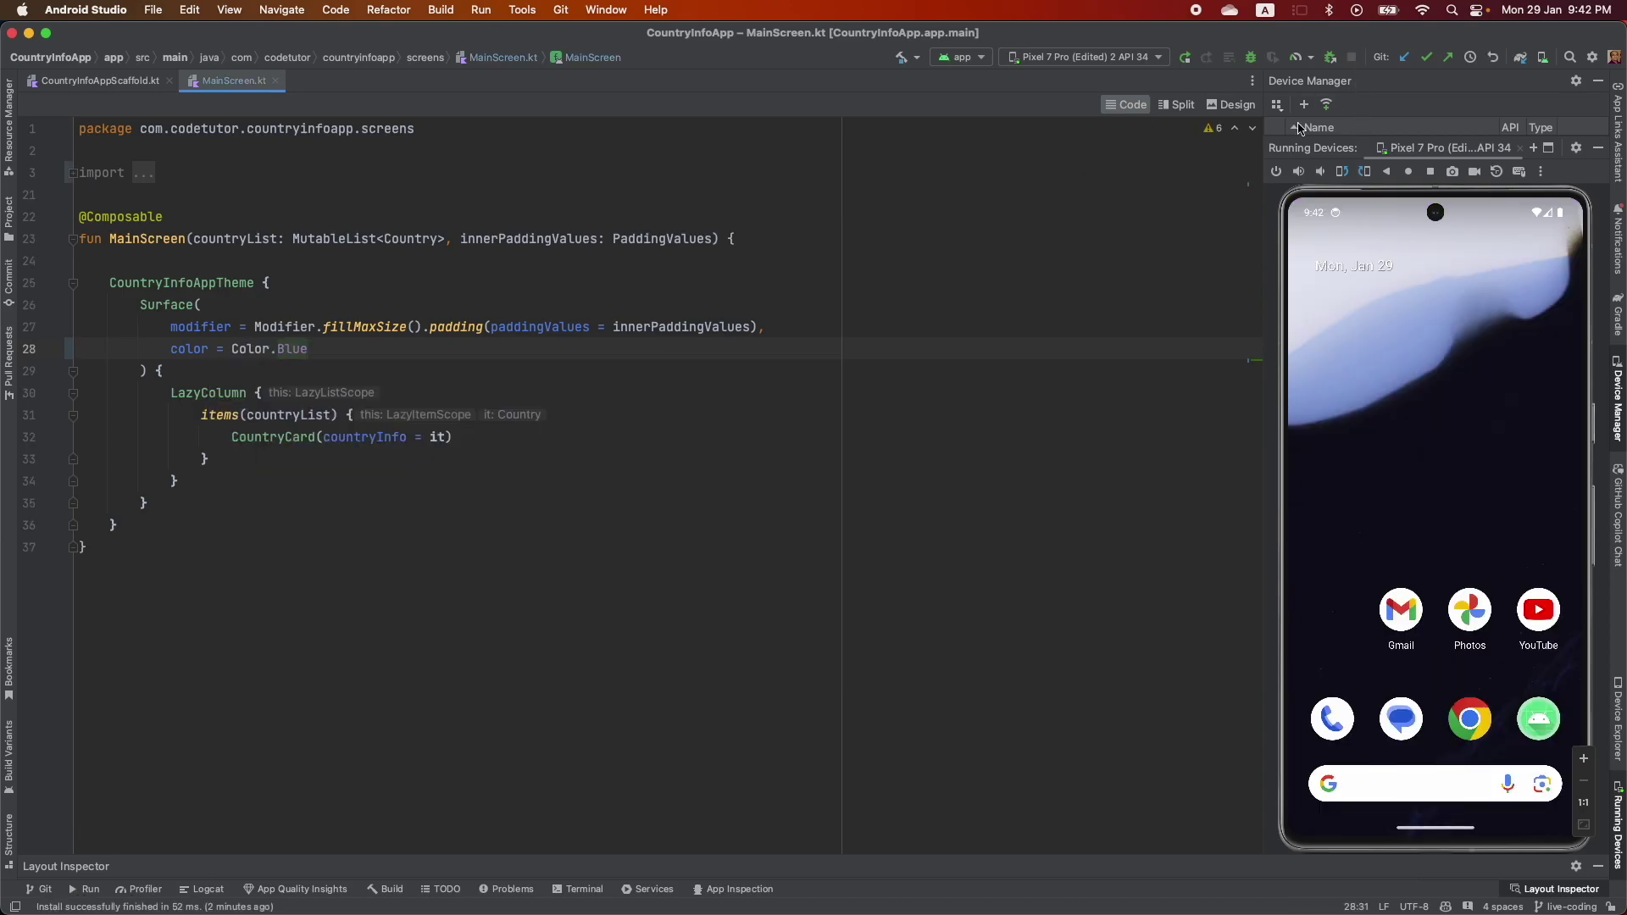
{"action": "left_click", "coordinate": [1185, 63]}
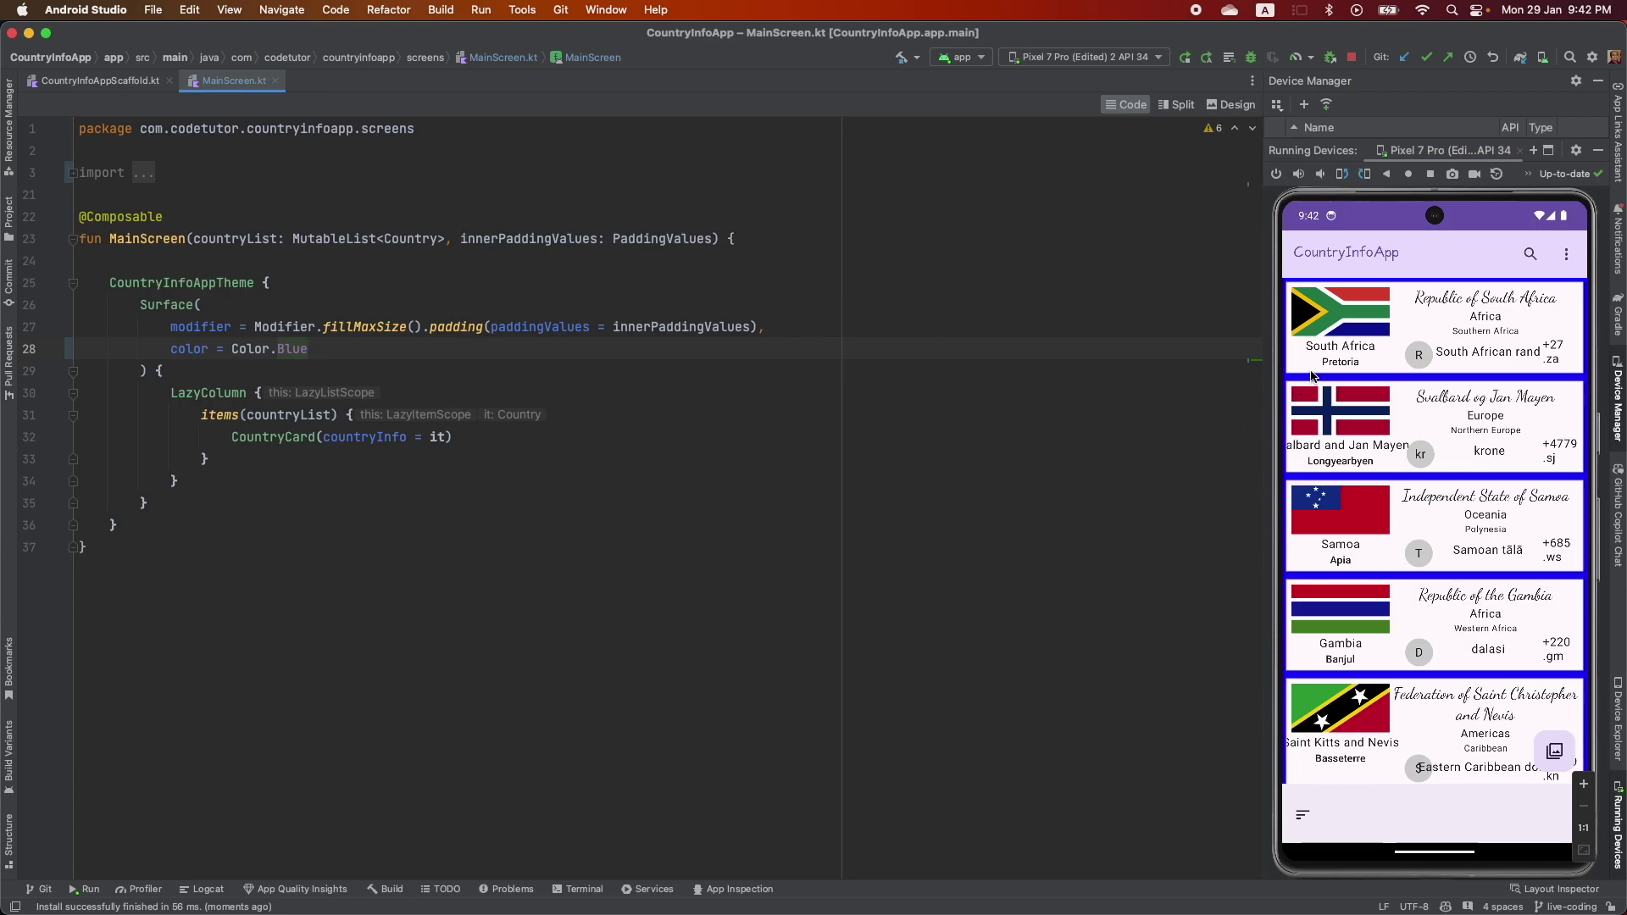
In CountryCard.kt, add color = Color.Cyan to the card Surface after shadowElevation = 2.dp
{"action": "left_click", "coordinate": [269, 446], "text": "super"}
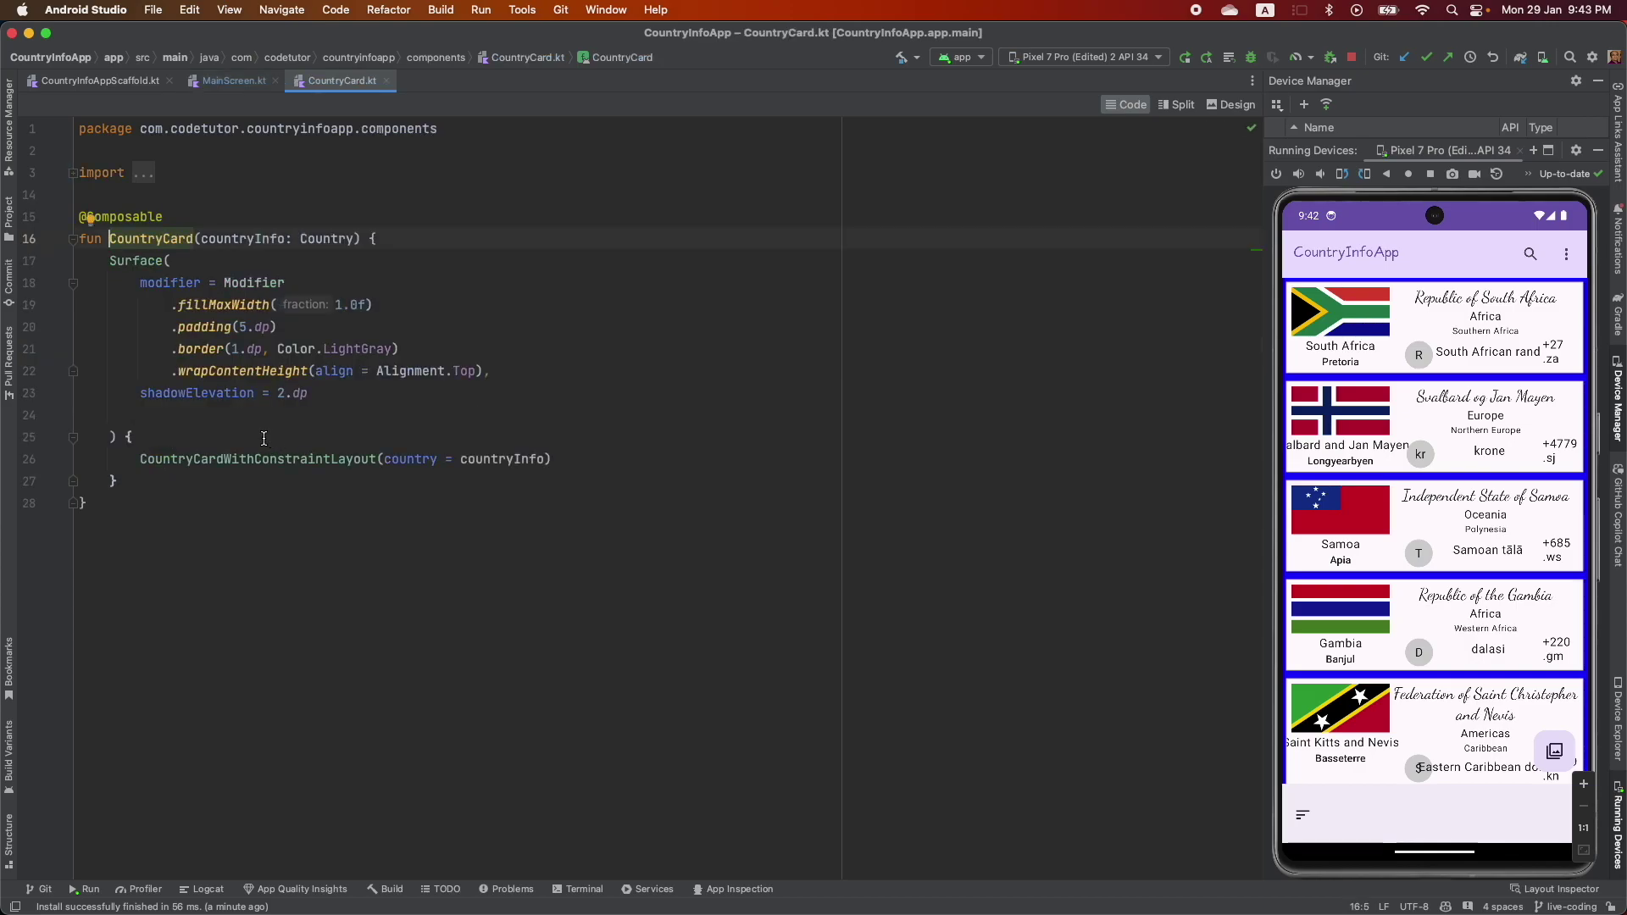
{"action": "left_click", "coordinate": [340, 396]}
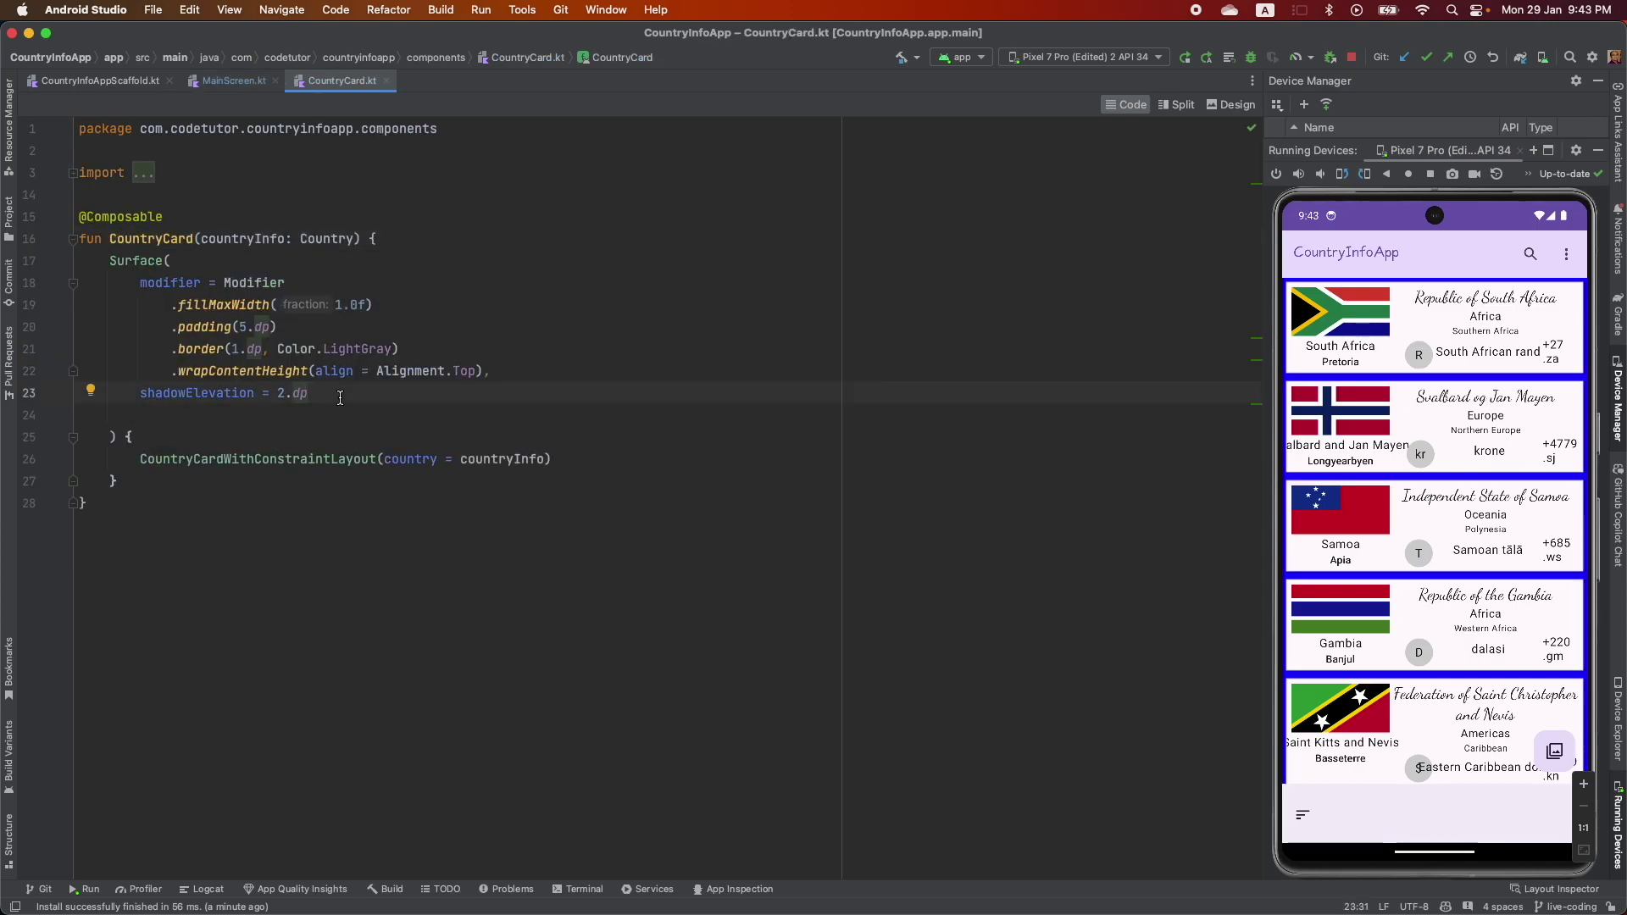
{"action": "type", "text": ","}
{"action": "key", "text": "Return"}
{"action": "type", "text": "color = Col"}
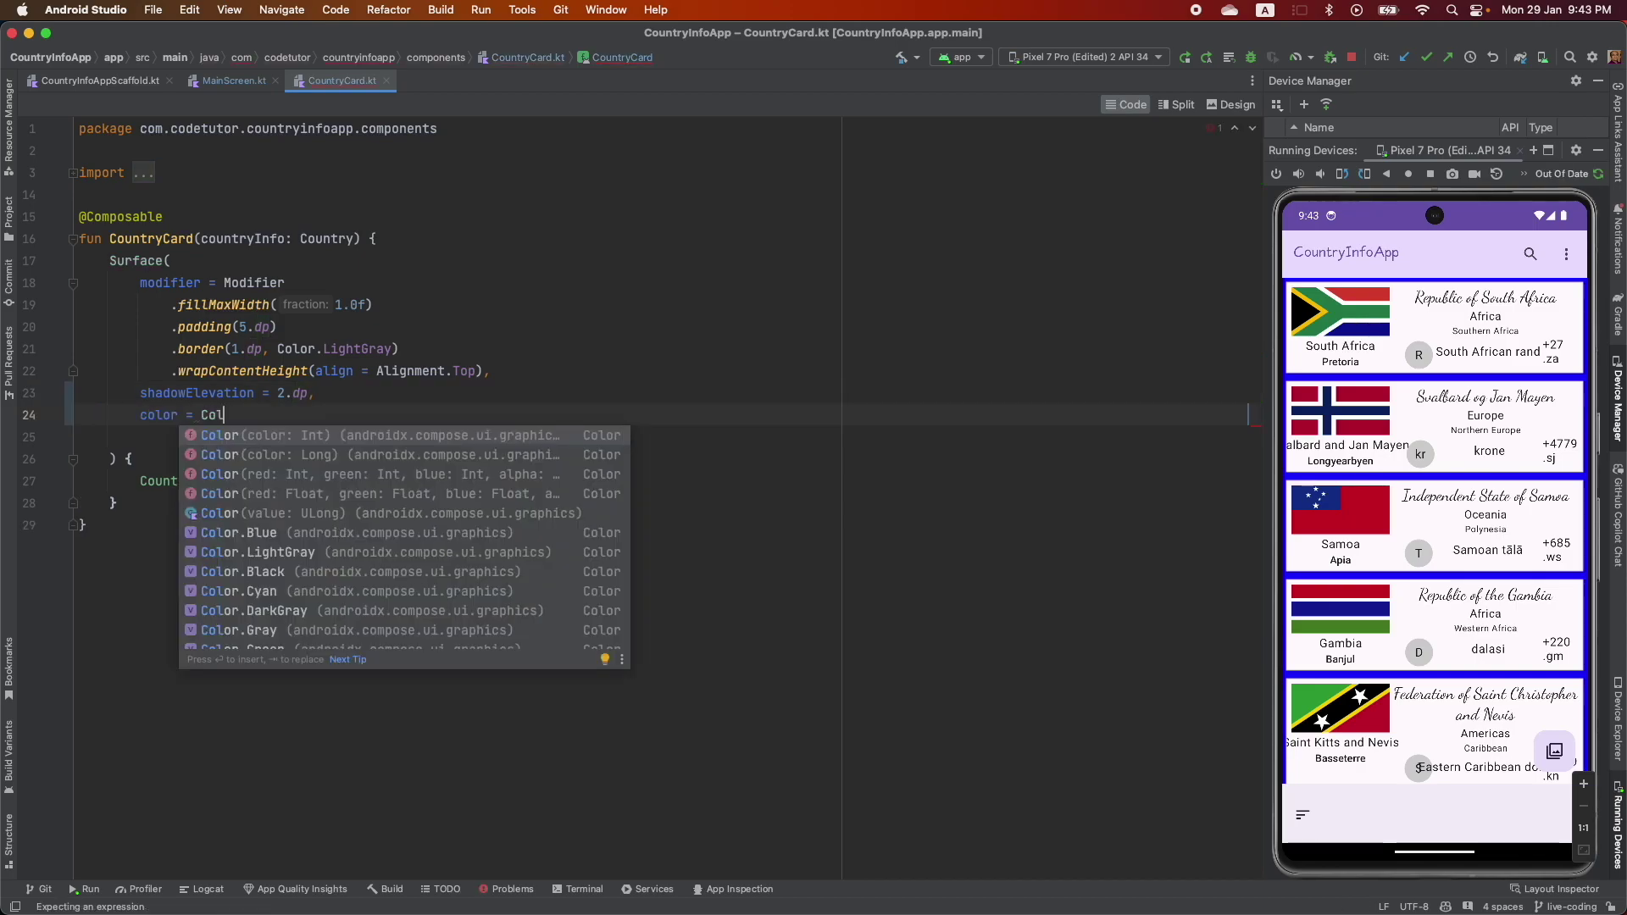
{"action": "key", "text": "Down"}
{"action": "key", "text": "Down"}
{"action": "key", "text": "Down"}
{"action": "key", "text": "Down"}
{"action": "key", "text": "Down"}
{"action": "key", "text": "Return"}
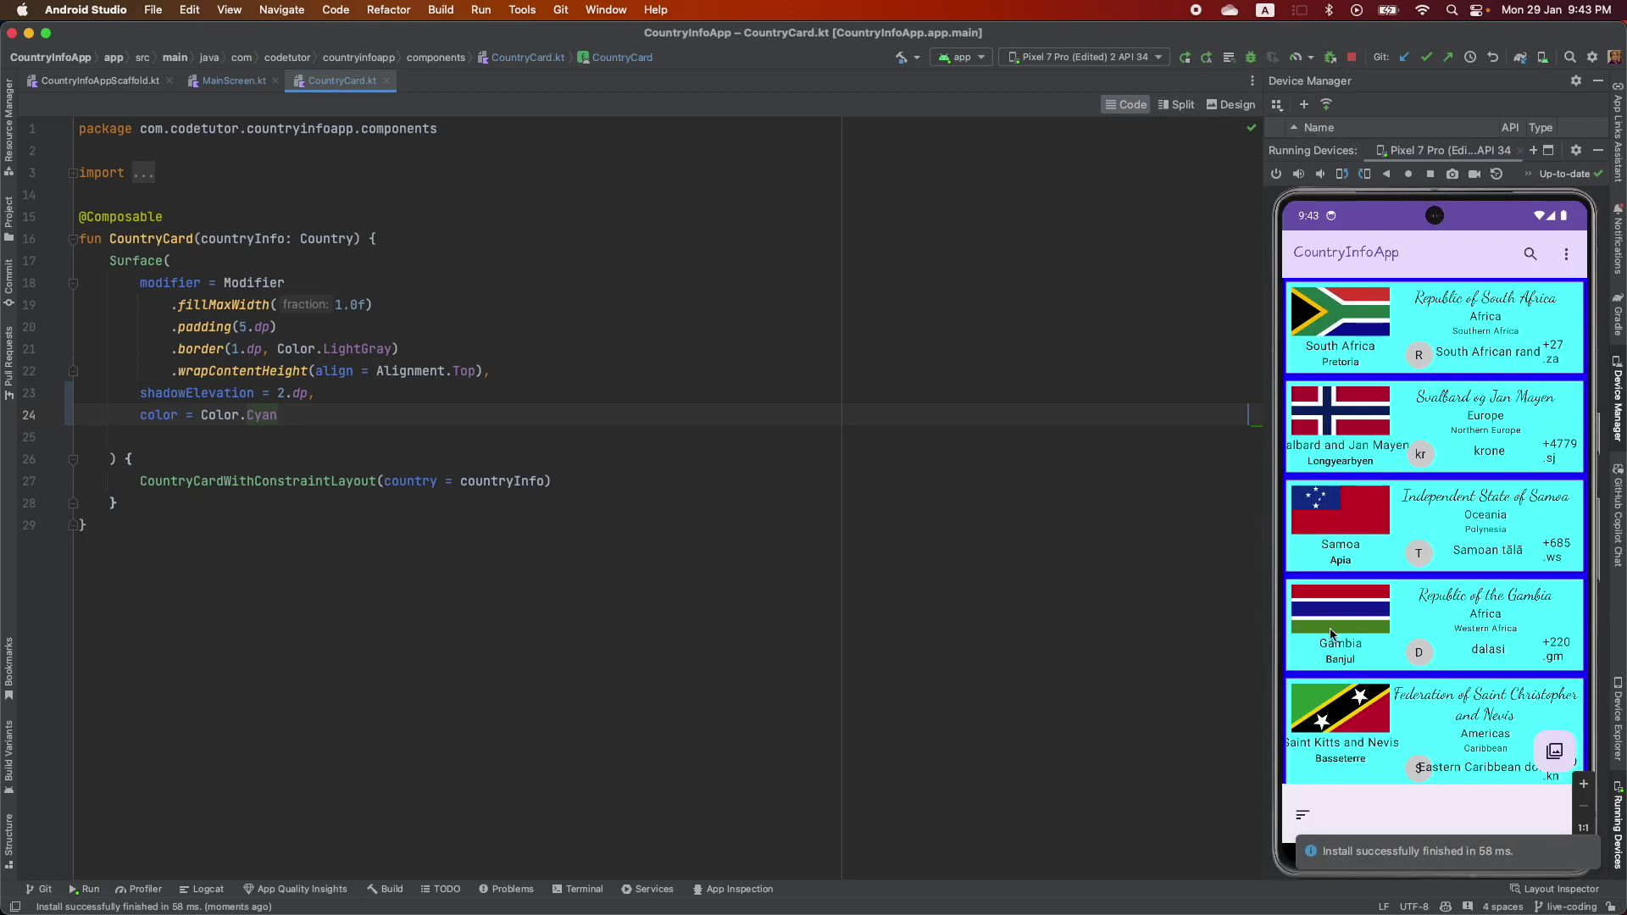
{"action": "scroll", "coordinate": [1330, 632], "scroll_direction": "down", "scroll_amount": 3}
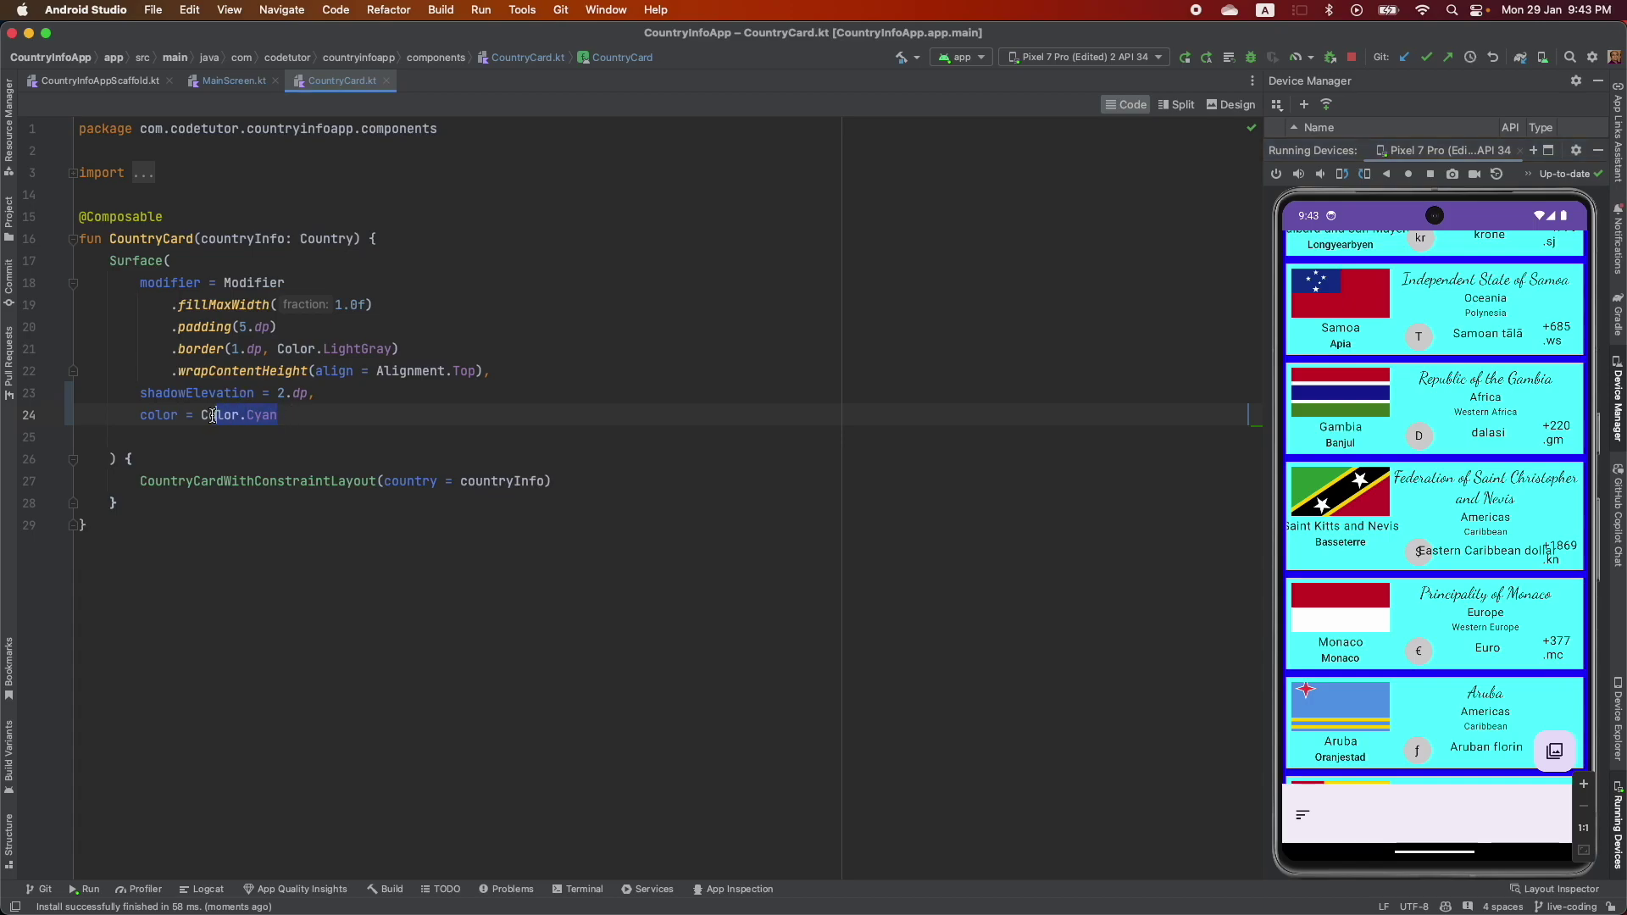
Point out the Color.Cyan value and the Surface call, then select Color.Cyan for replacement
{"action": "mouse_move", "coordinate": [294, 416]}
{"action": "left_mouse_down"}
{"action": "mouse_move", "coordinate": [203, 415]}
{"action": "mouse_move", "coordinate": [297, 415]}
{"action": "left_mouse_up"}
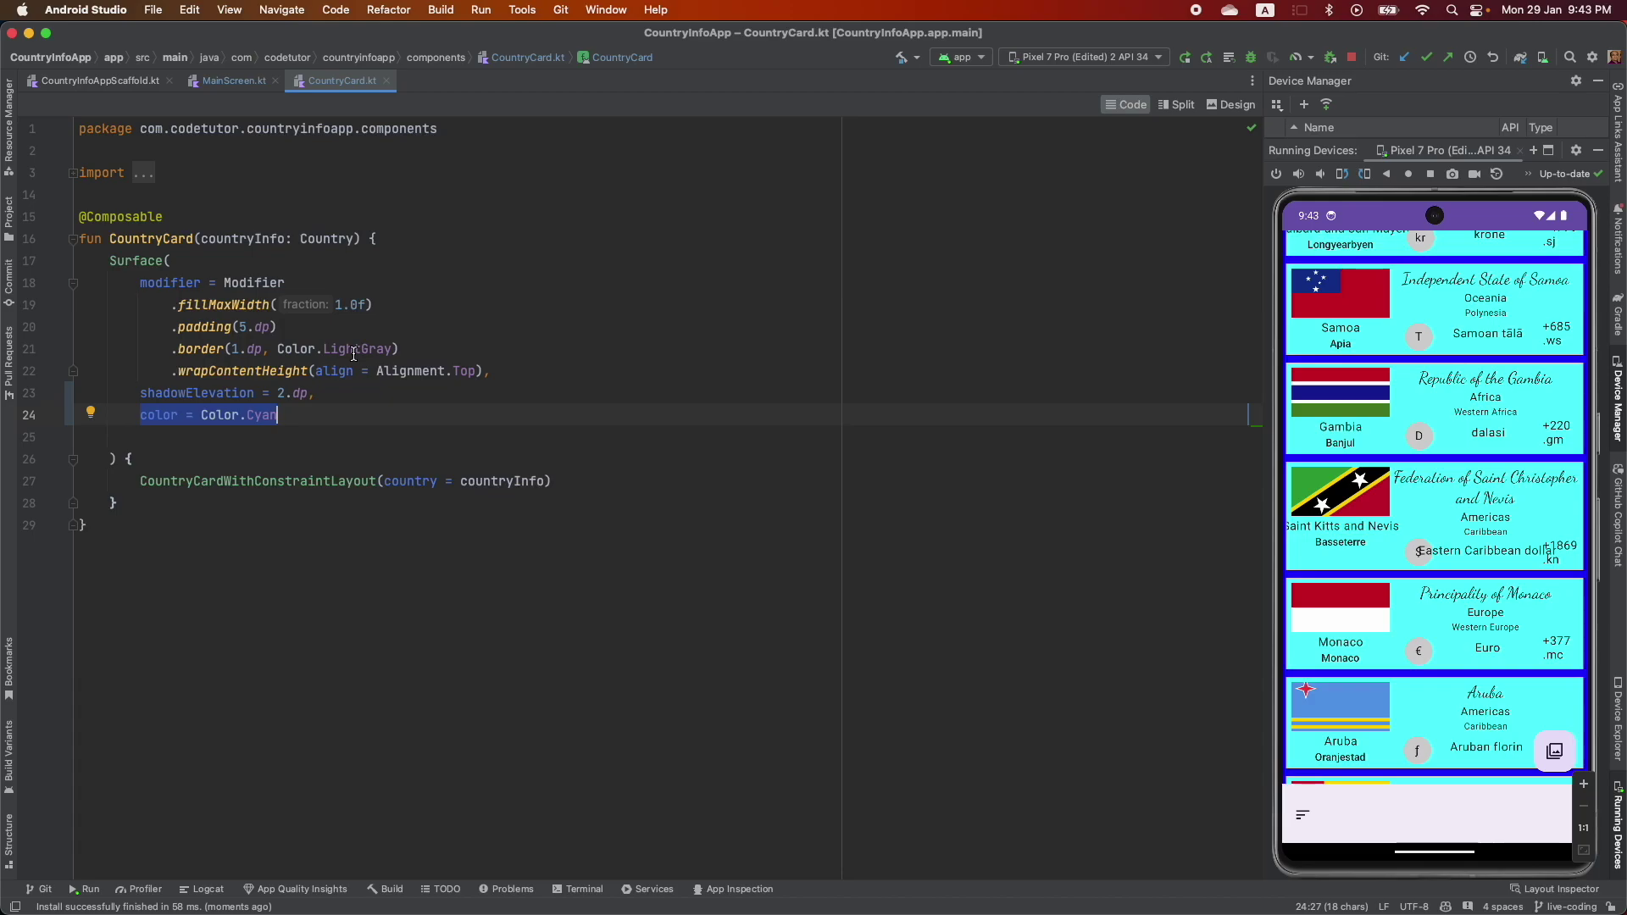
{"action": "double_click", "coordinate": [111, 261]}
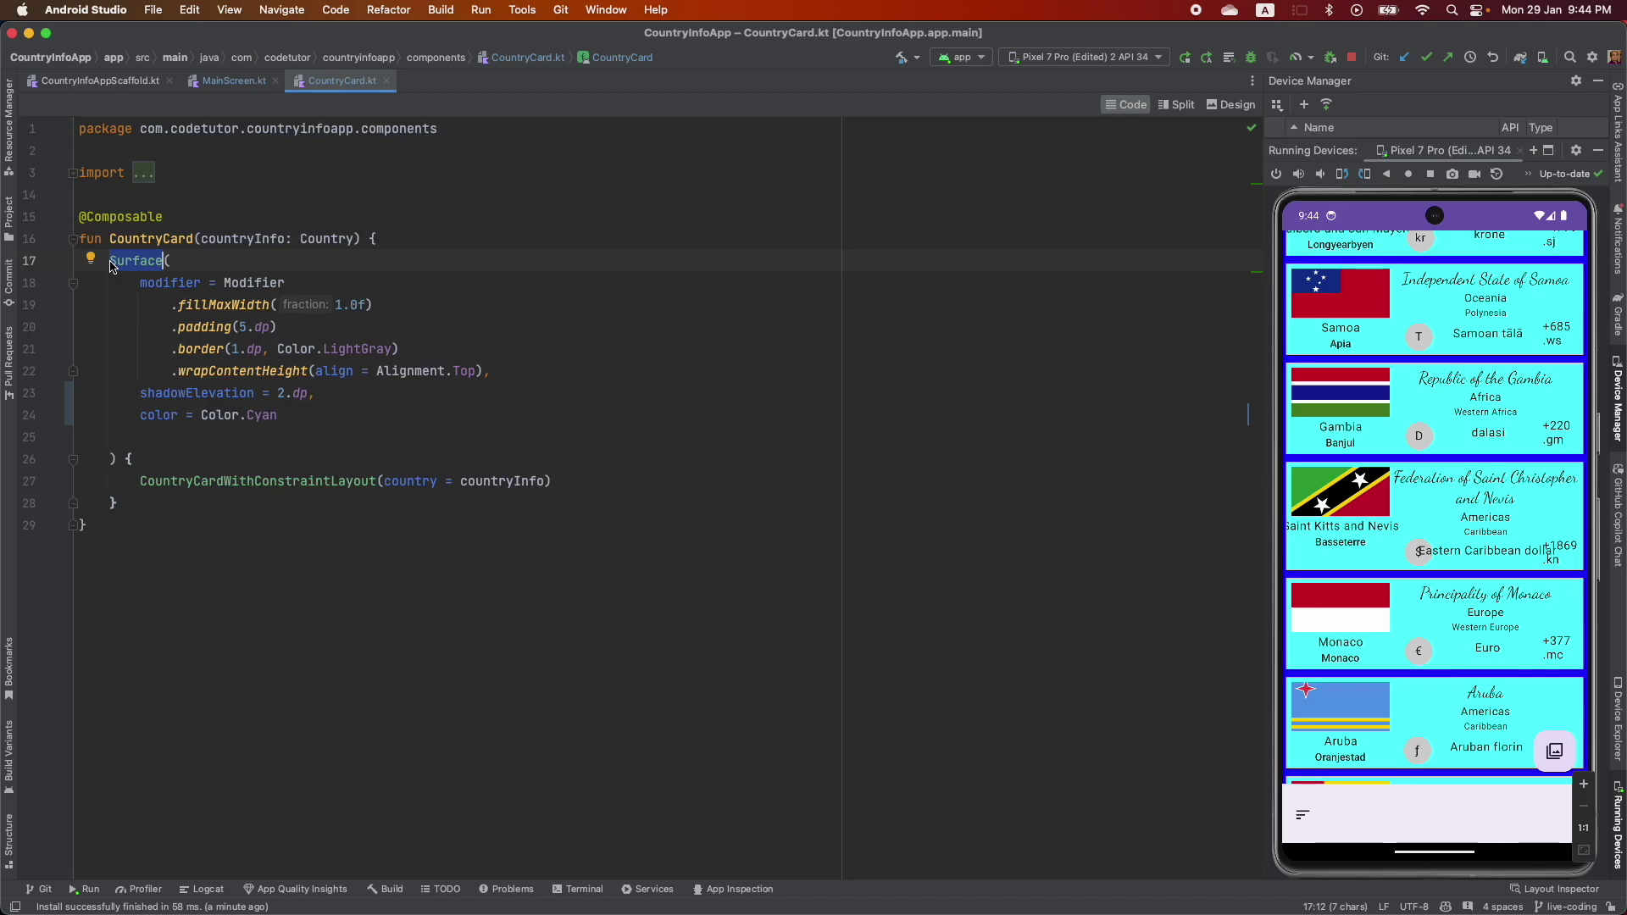
{"action": "left_click_drag", "start_coordinate": [277, 415], "coordinate": [200, 414]}
Replace the card's Color.Cyan with MaterialTheme.colorScheme.surface
{"action": "key", "text": "BackSpace"}
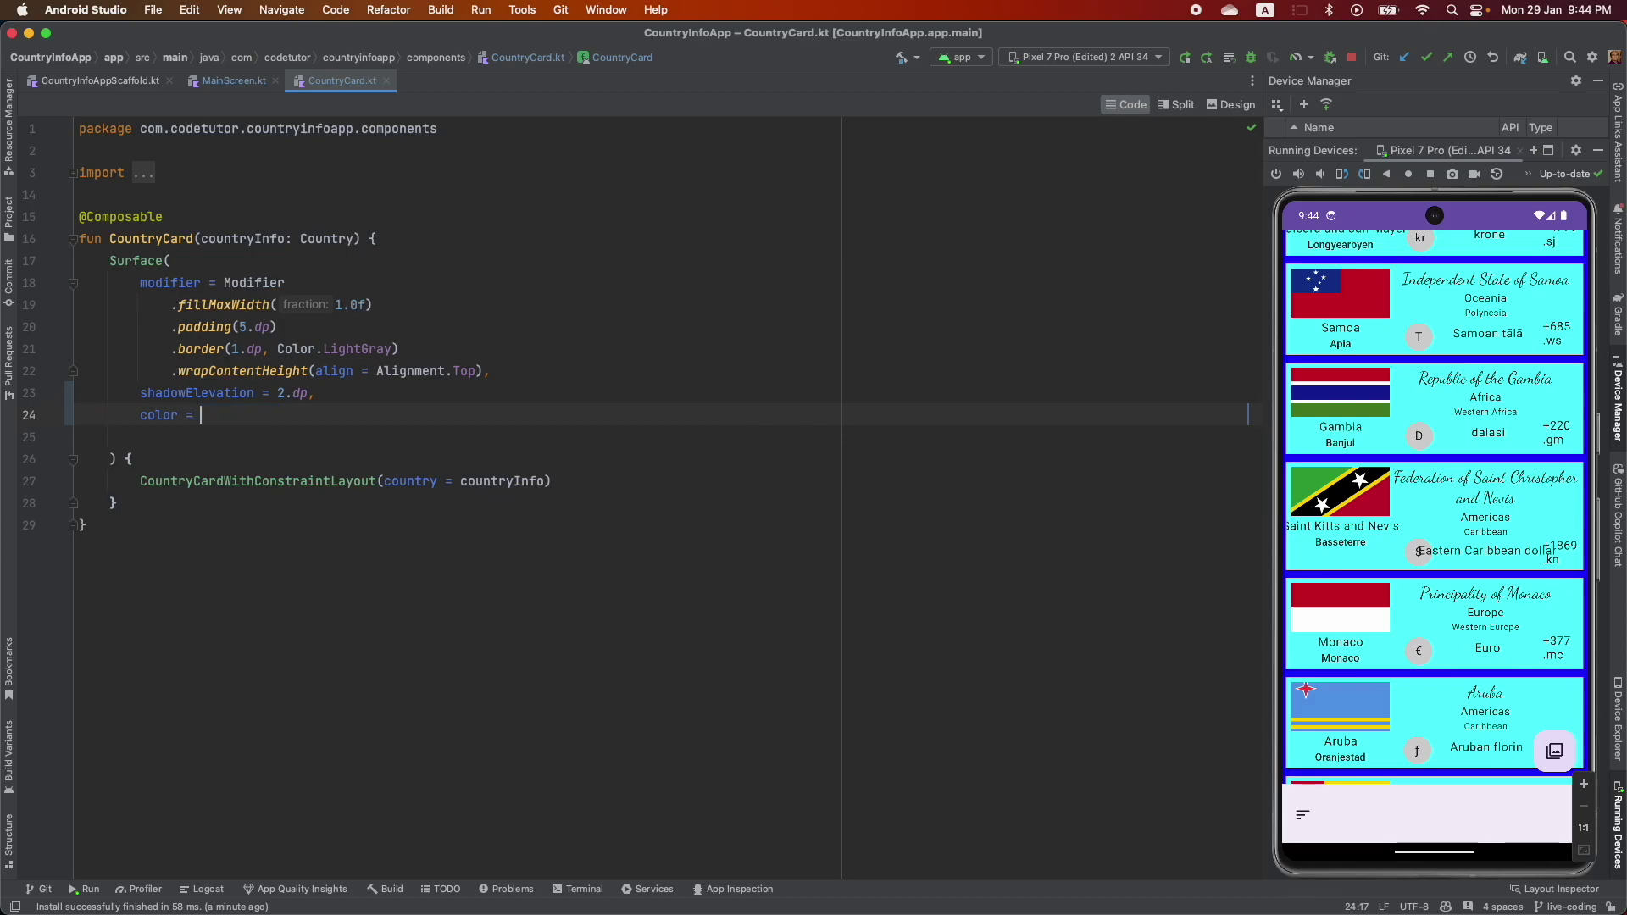
{"action": "type", "text": "Mat"}
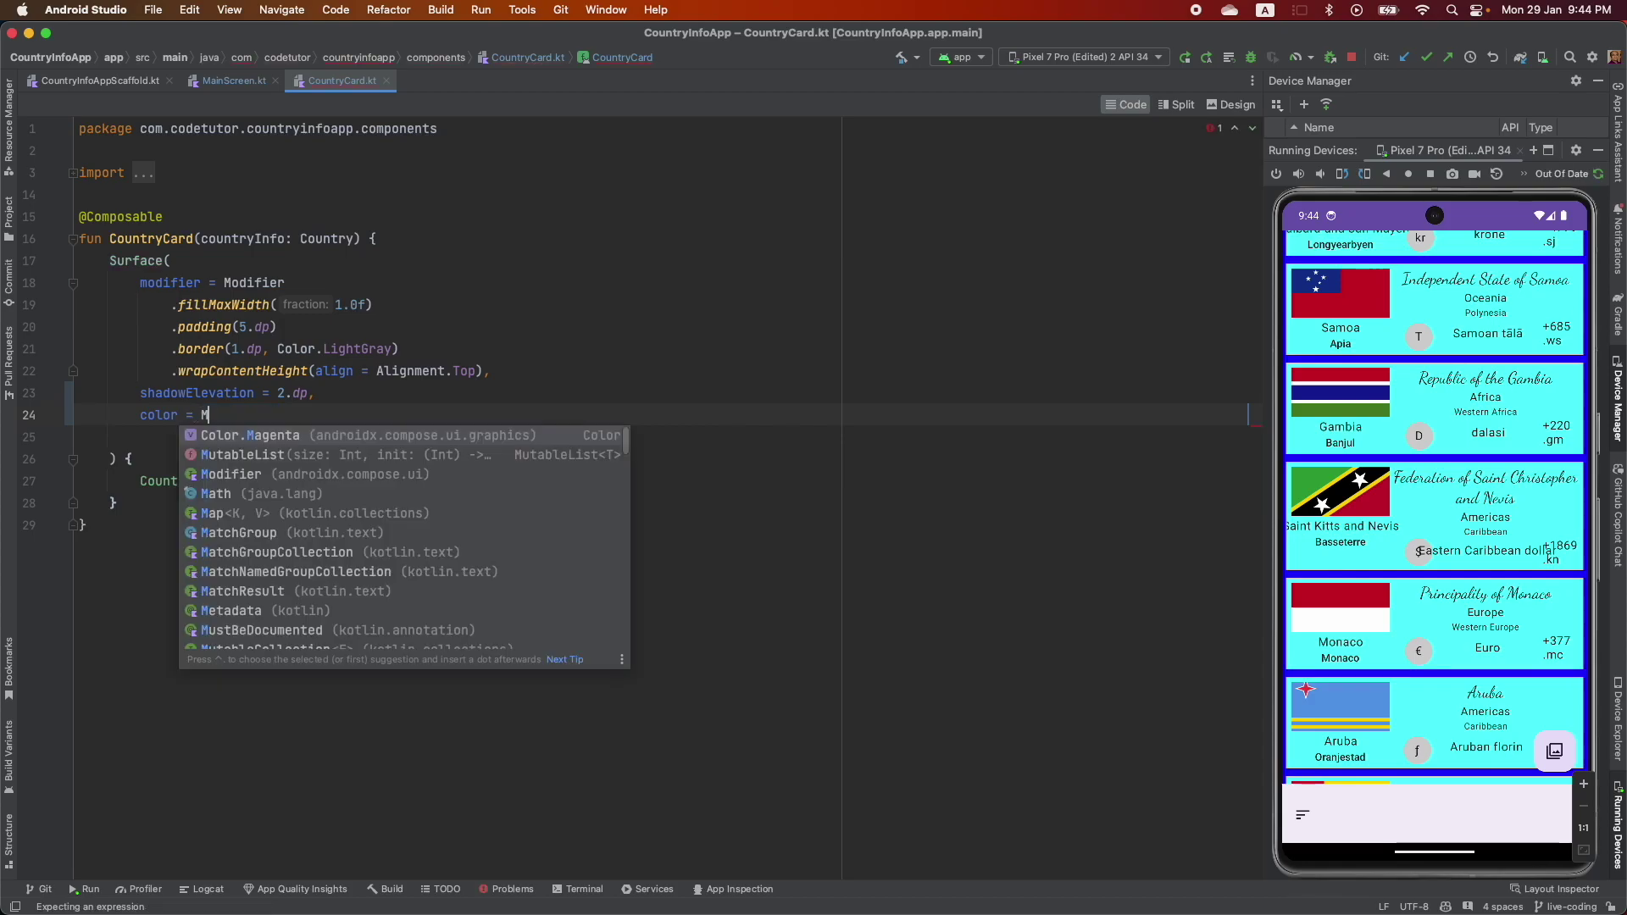
{"action": "key", "text": "Return"}
{"action": "type", "text": "."}
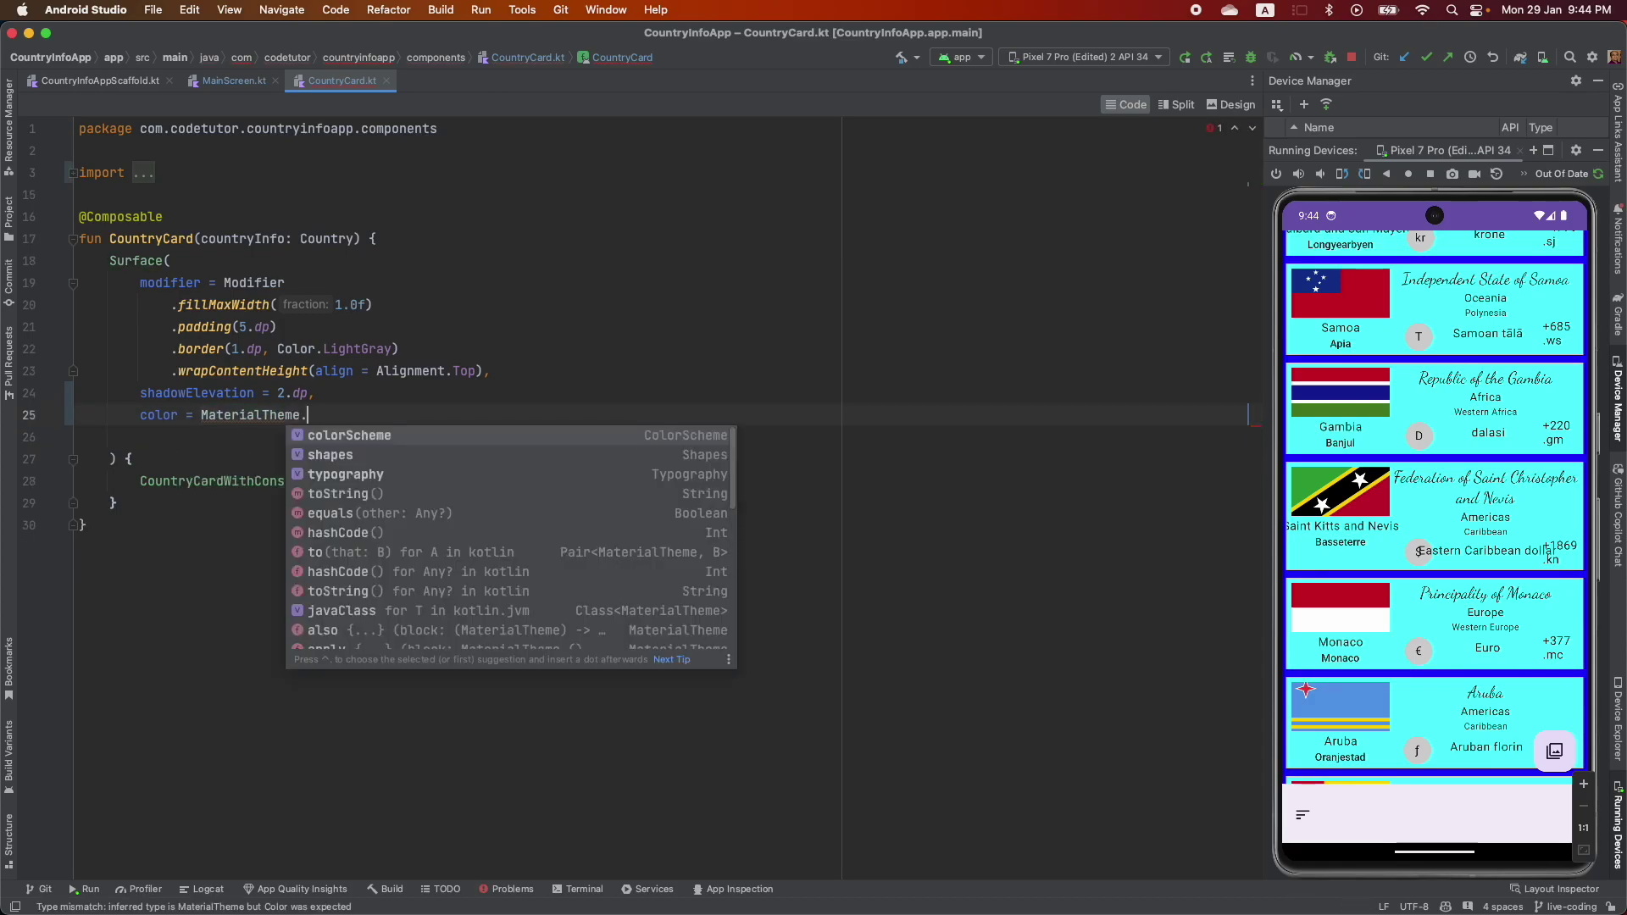
{"action": "key", "text": "Return"}
{"action": "type", "text": "."}
{"action": "key", "text": "Down"}
{"action": "key", "text": "Return"}
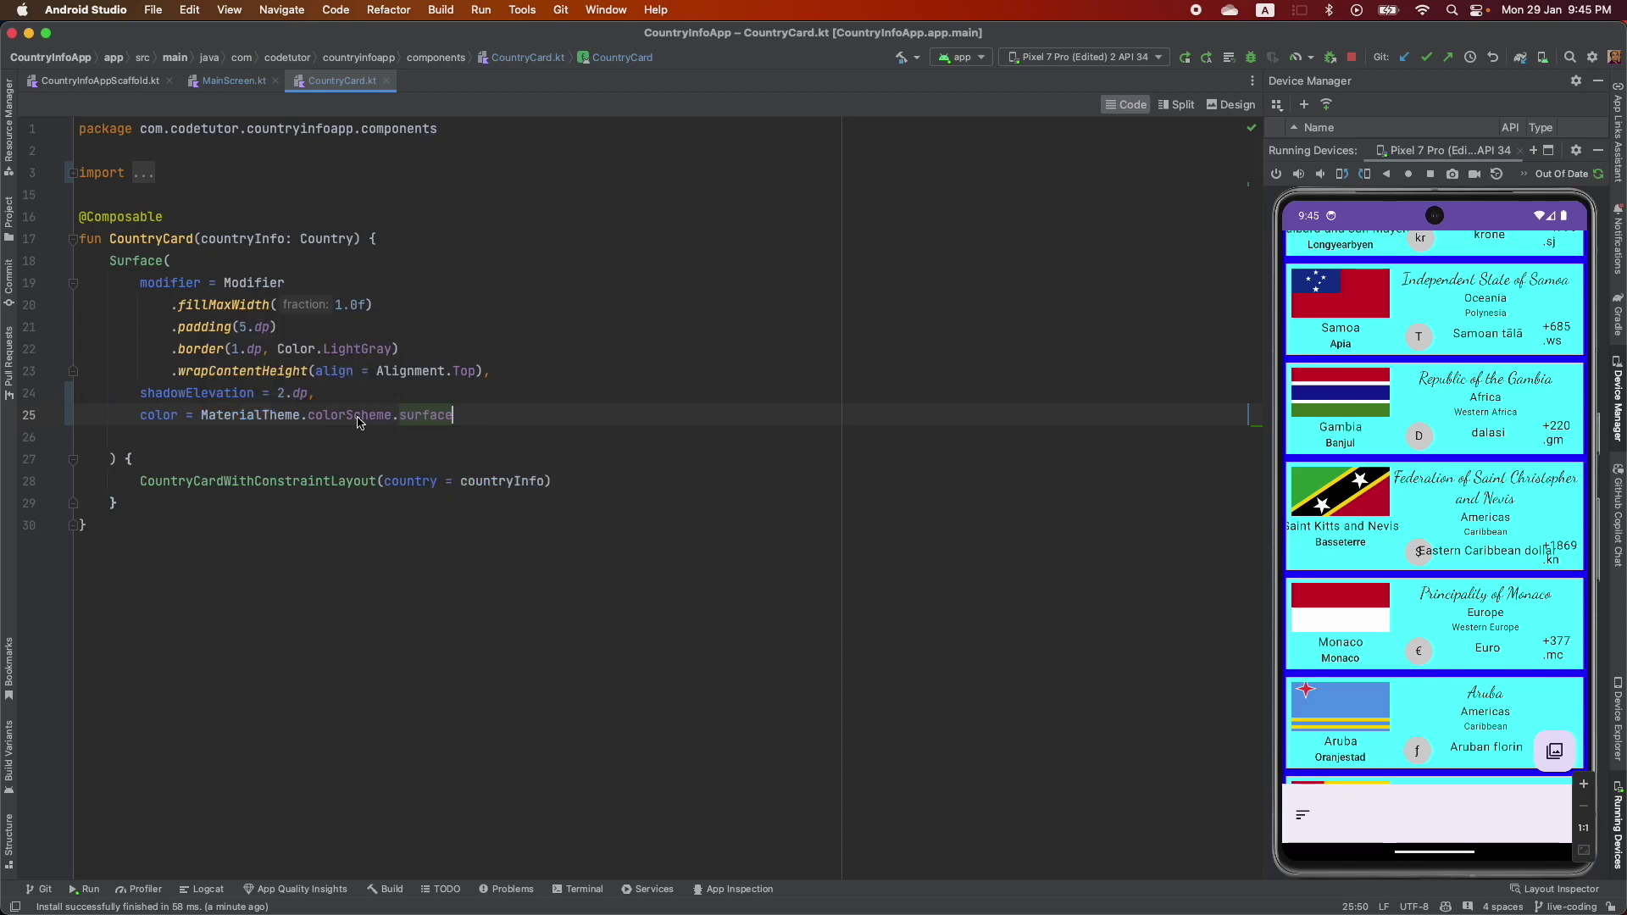
Stop and relaunch the app so the cards show the light theme surface colour
{"action": "left_click", "coordinate": [201, 423], "text": "shift"}
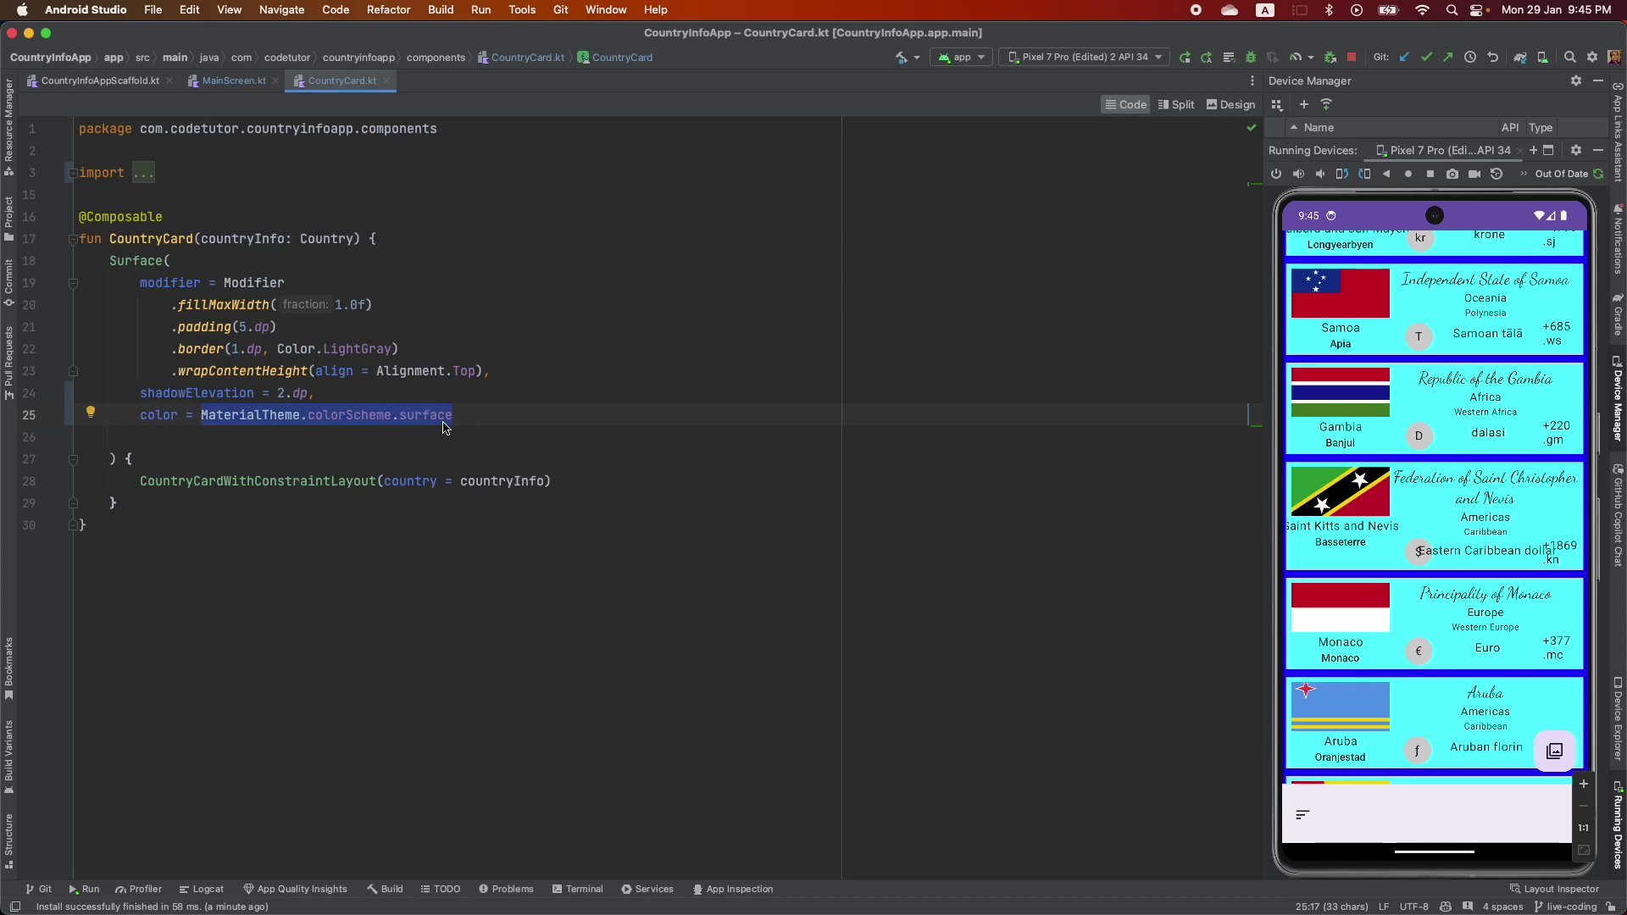
{"action": "left_click", "coordinate": [471, 422]}
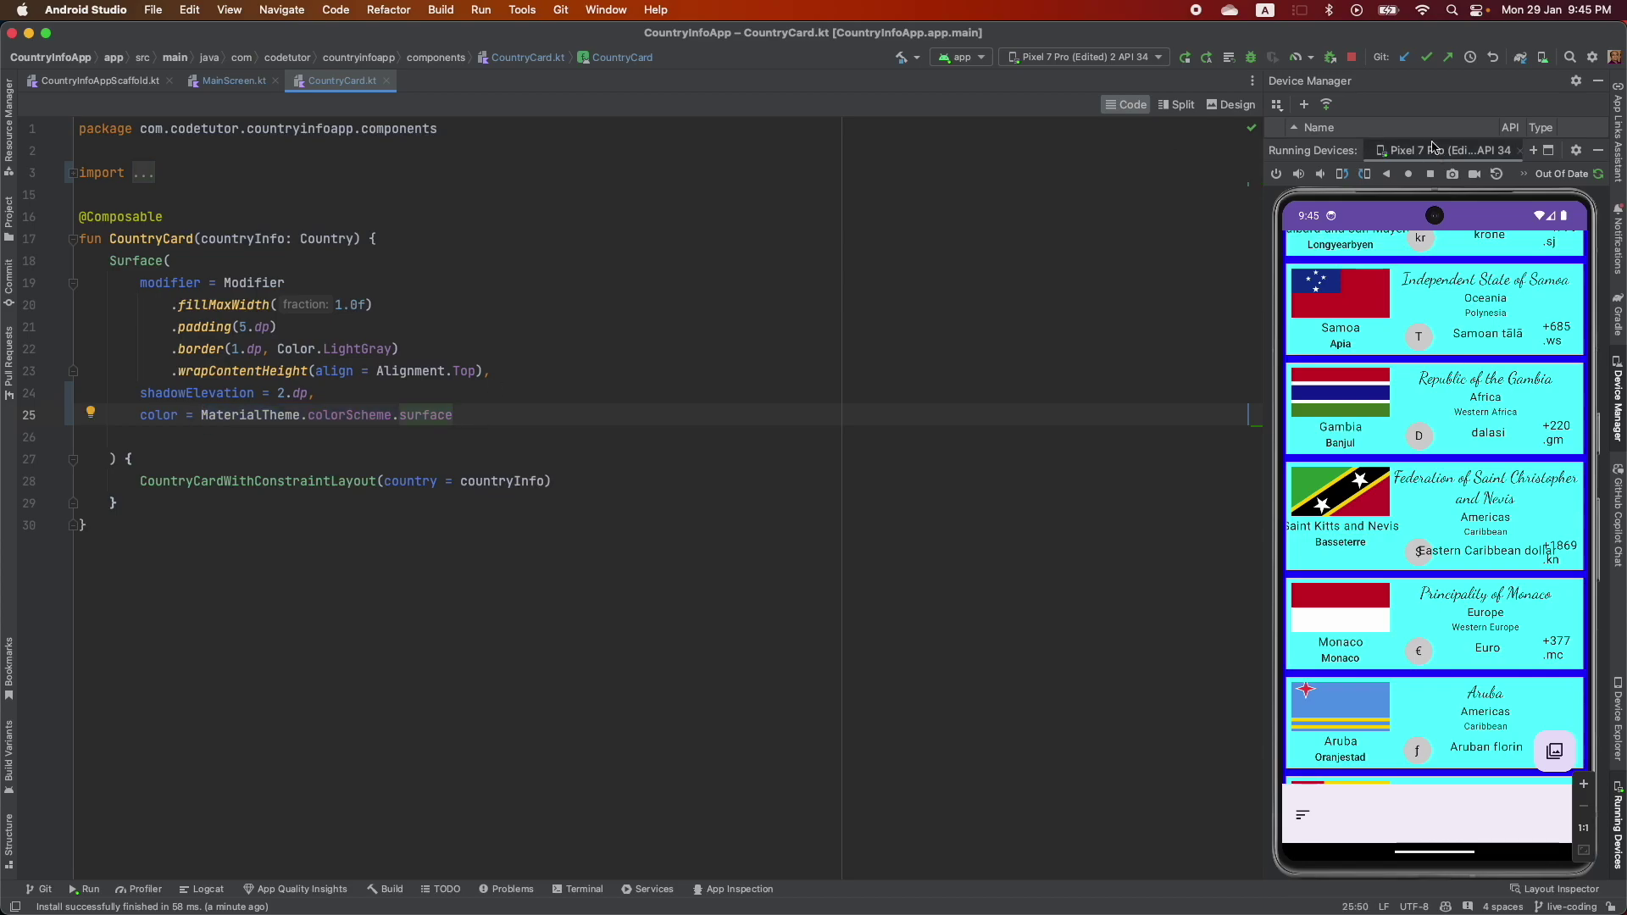
{"action": "left_click", "coordinate": [1351, 60]}
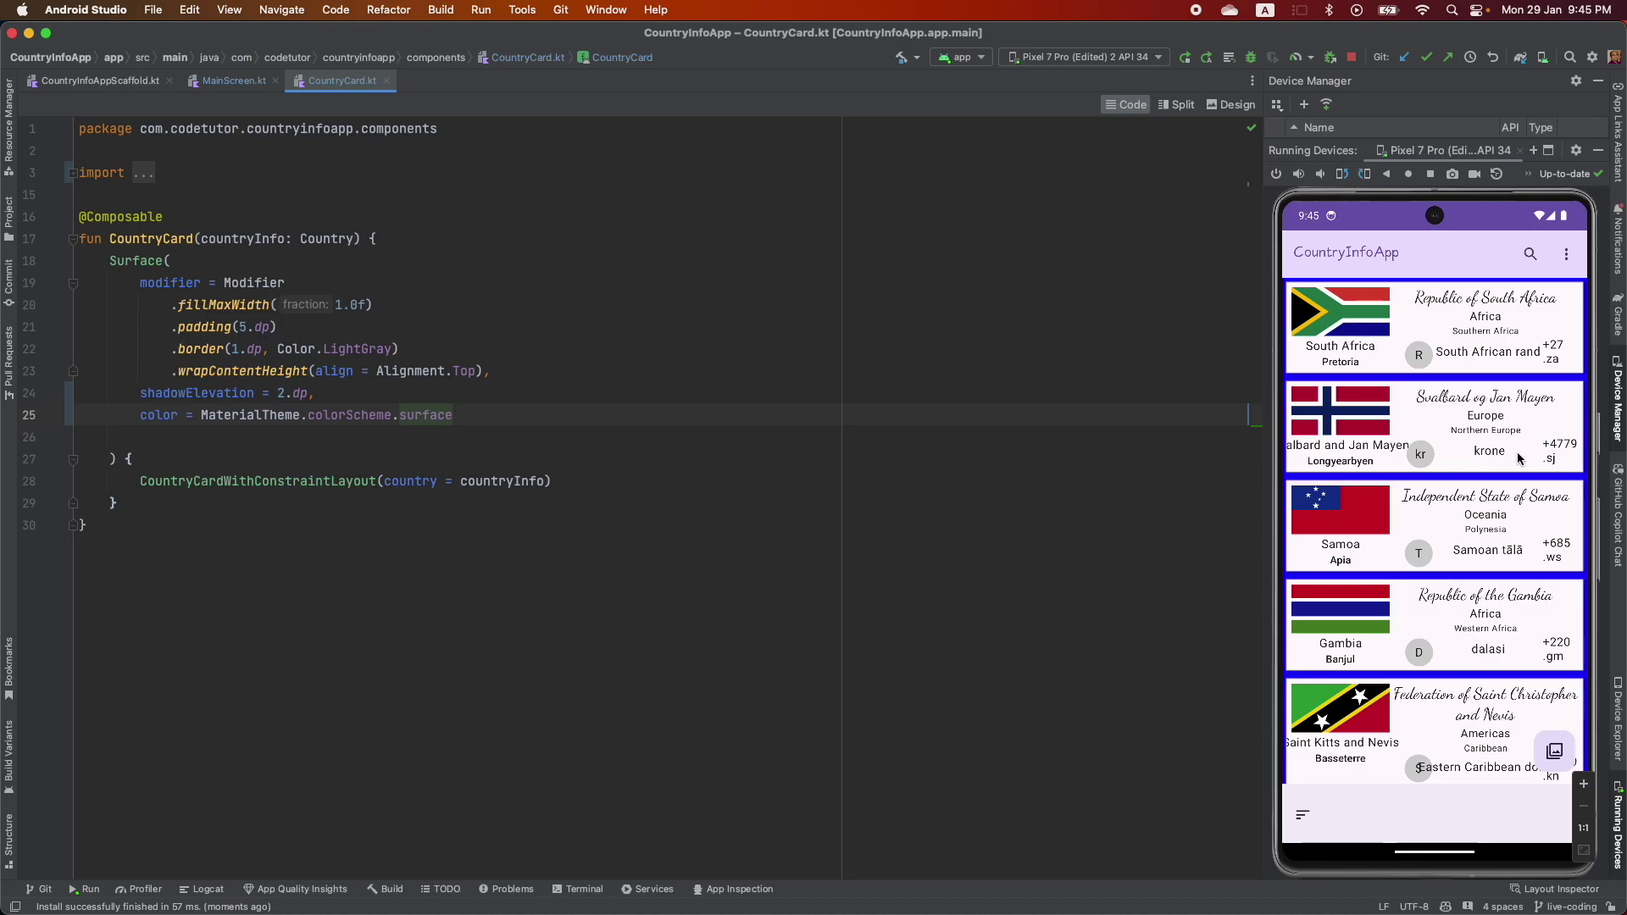
Open Theme.kt and compare the three colour entries in the dark and light schemes
{"action": "key", "text": "super+shift+o"}
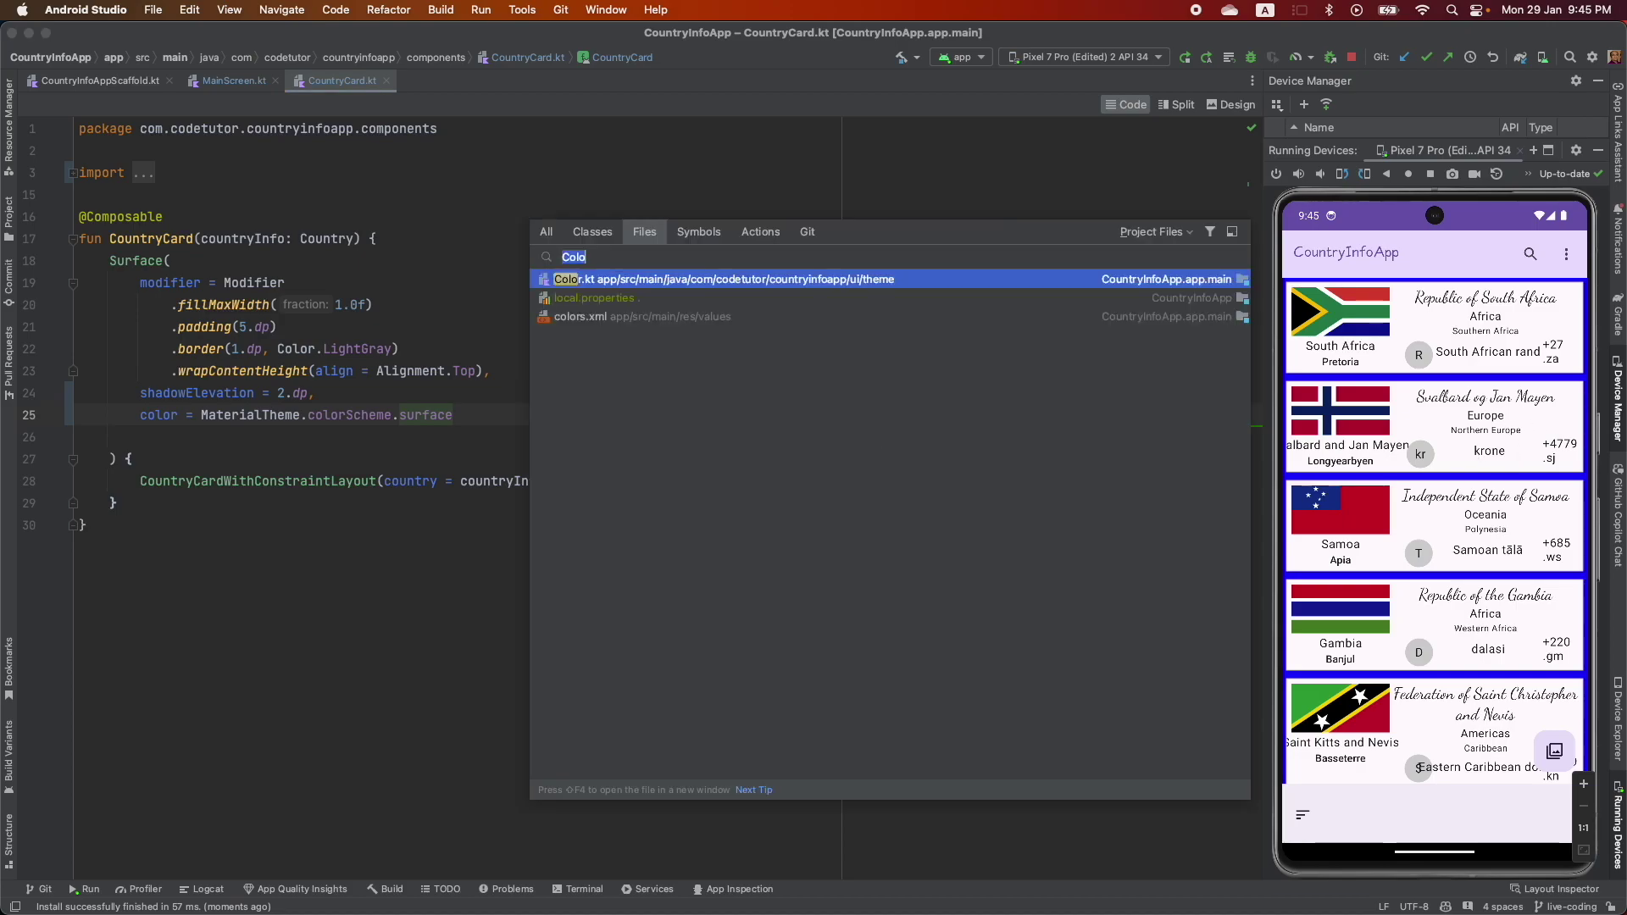
{"action": "type", "text": "theme"}
{"action": "key", "text": "Return"}
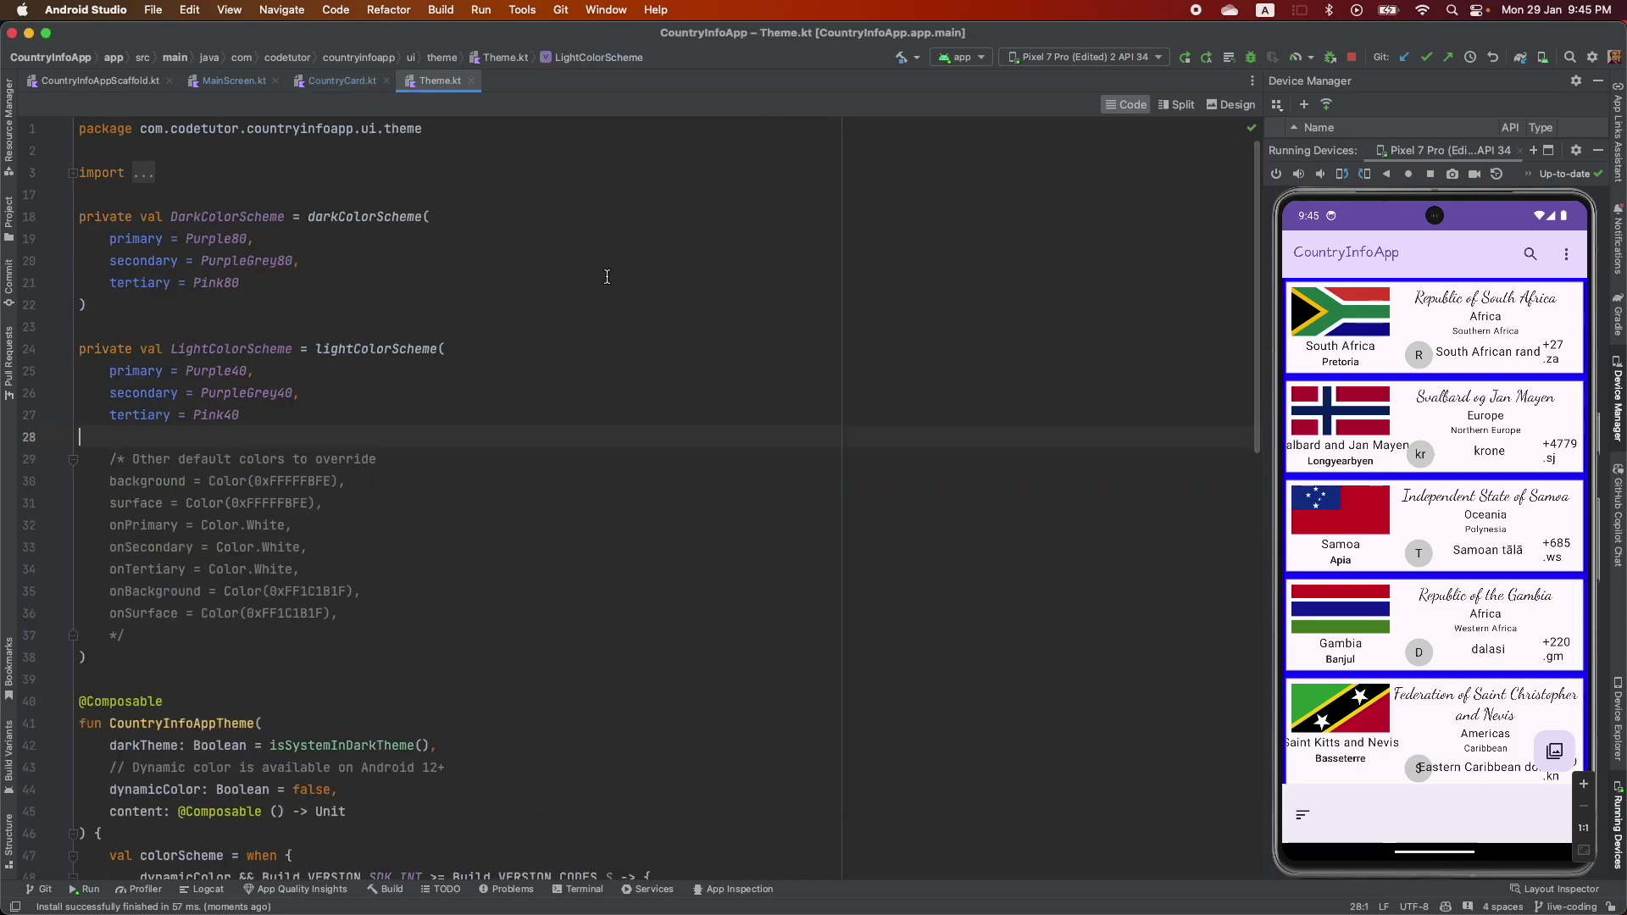
{"action": "scroll", "coordinate": [572, 381], "scroll_direction": "down", "scroll_amount": 5}
{"action": "scroll", "coordinate": [521, 510], "scroll_direction": "down", "scroll_amount": 5}
{"action": "scroll", "coordinate": [484, 591], "scroll_direction": "down", "scroll_amount": 1}
{"action": "scroll", "coordinate": [481, 600], "scroll_direction": "down", "scroll_amount": 1}
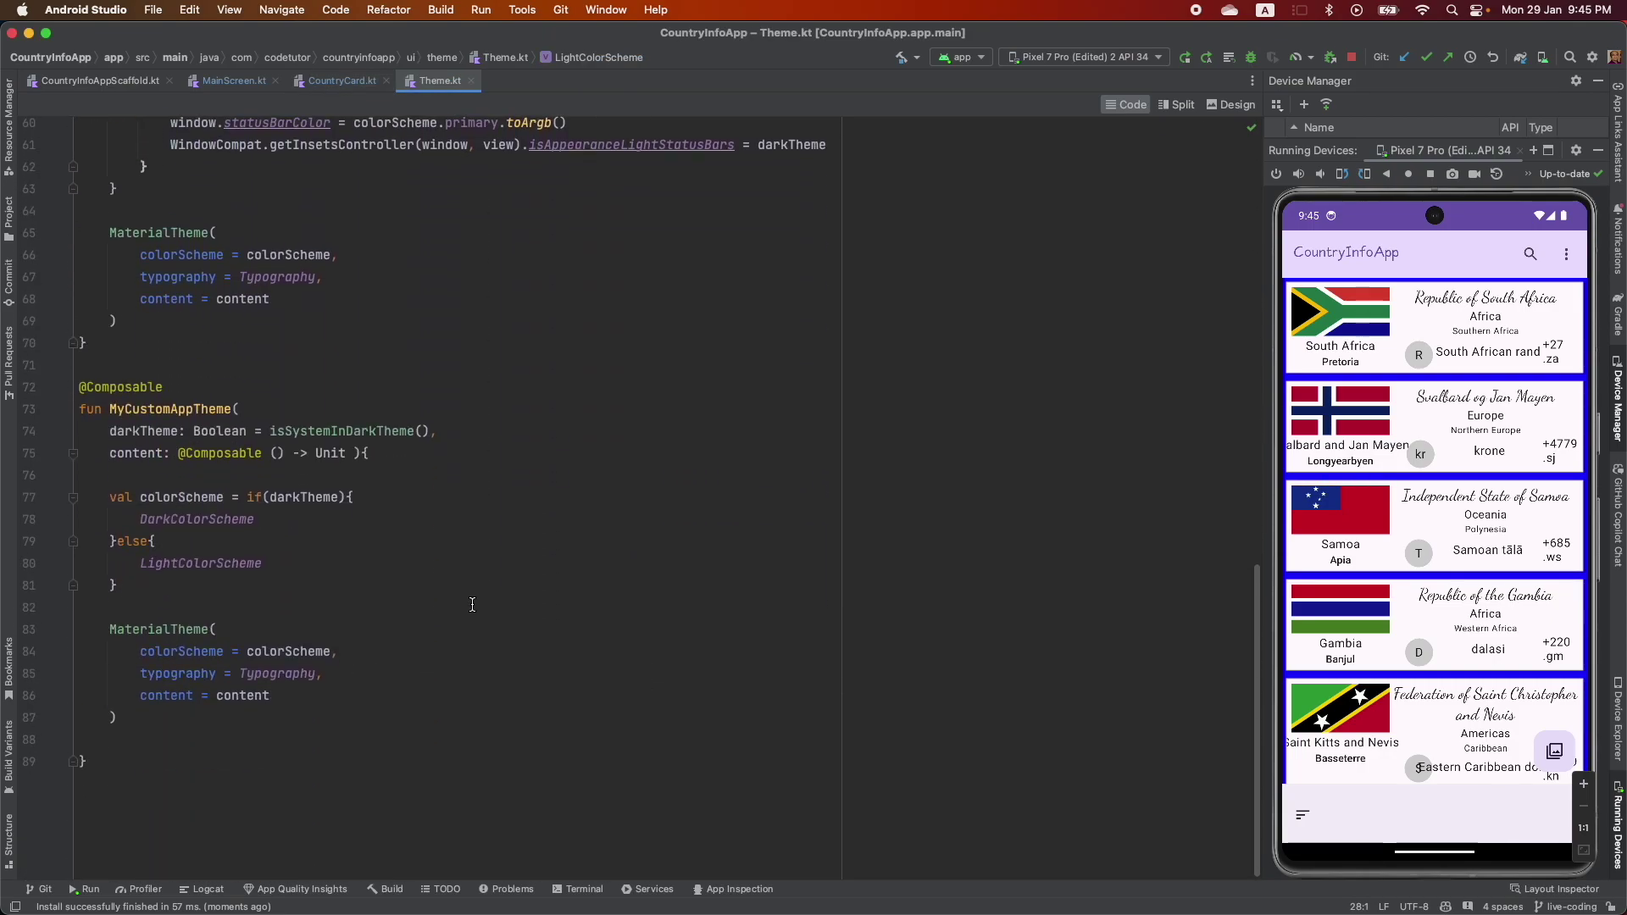
{"action": "double_click", "coordinate": [169, 654]}
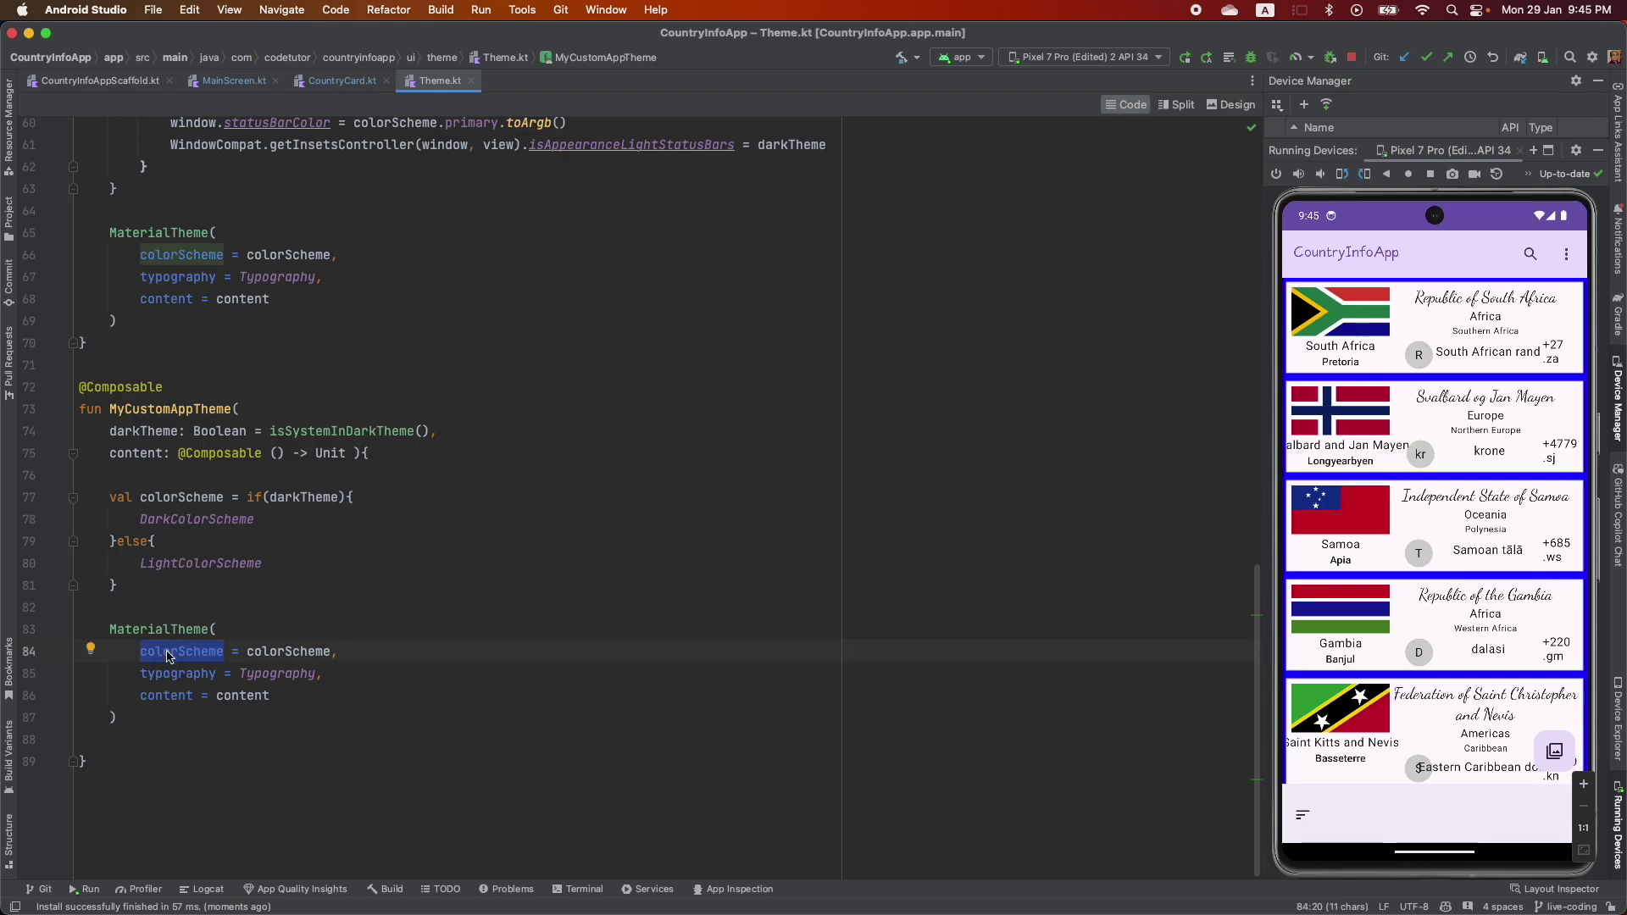
{"action": "left_click", "coordinate": [305, 653], "text": "super"}
{"action": "left_click", "coordinate": [191, 519], "text": "super"}
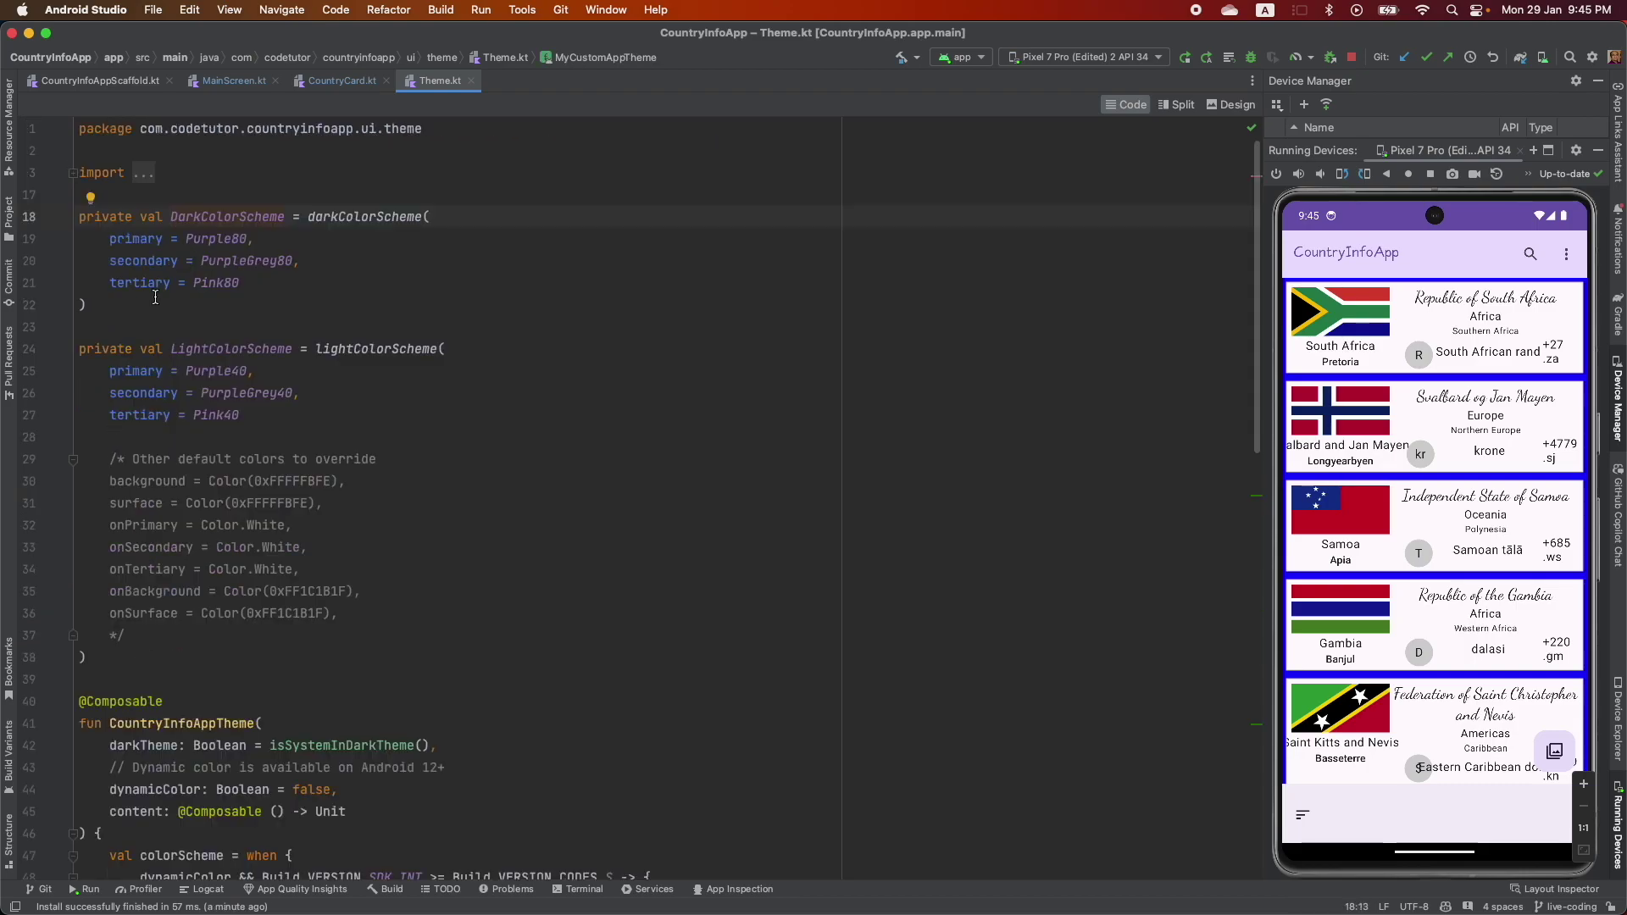
{"action": "left_click_drag", "start_coordinate": [109, 239], "coordinate": [243, 283]}
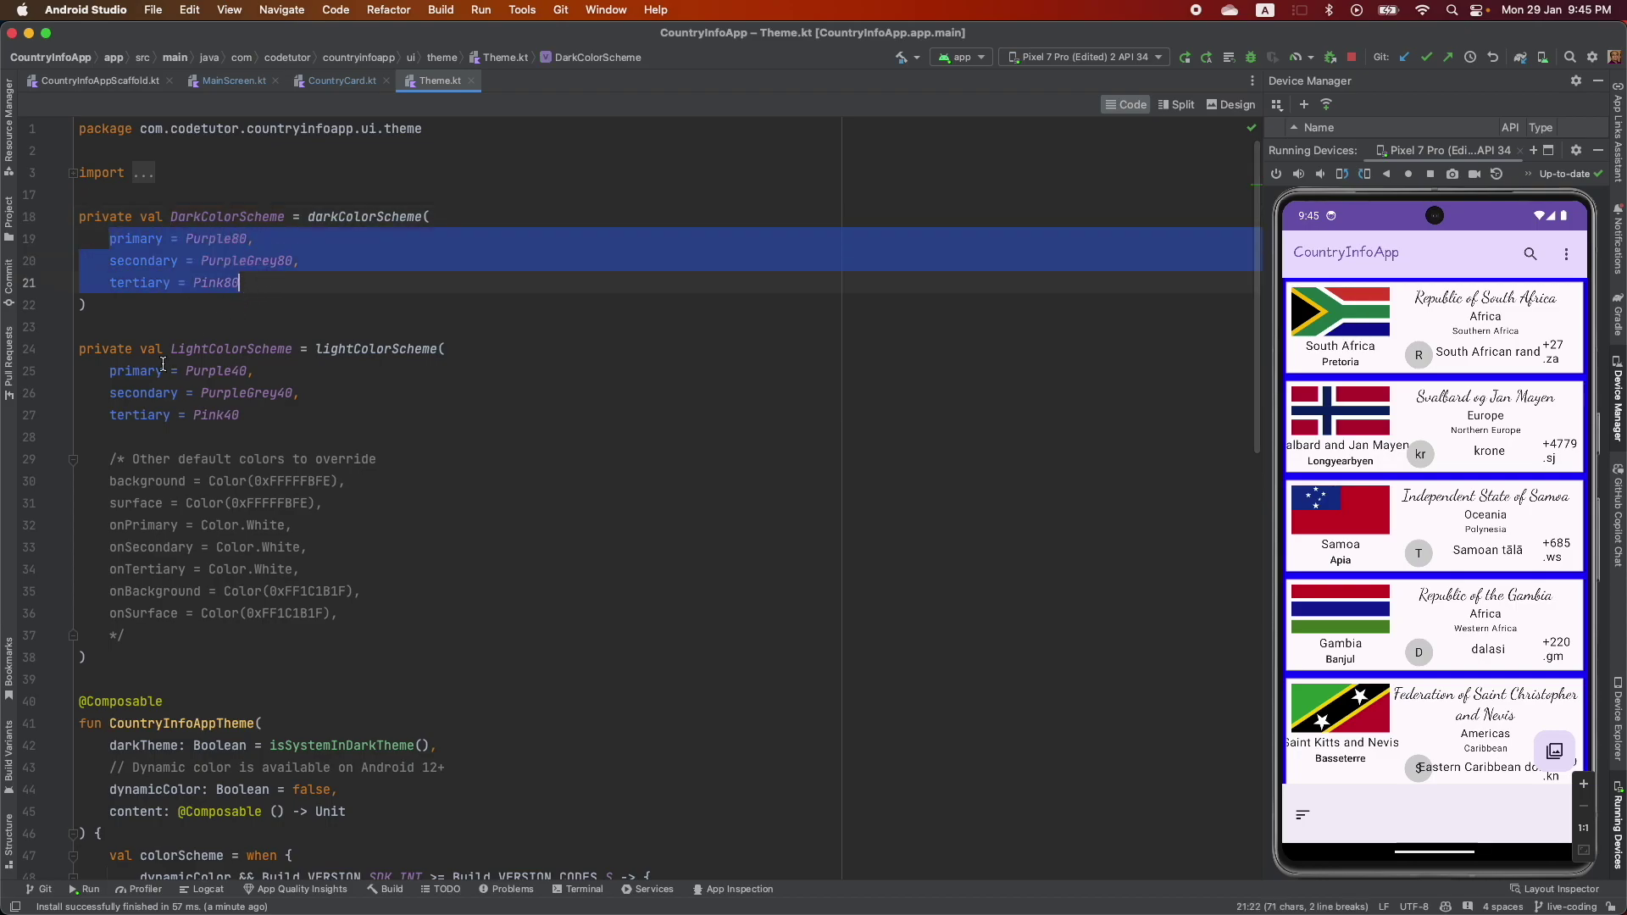
{"action": "left_click_drag", "start_coordinate": [109, 372], "coordinate": [258, 412]}
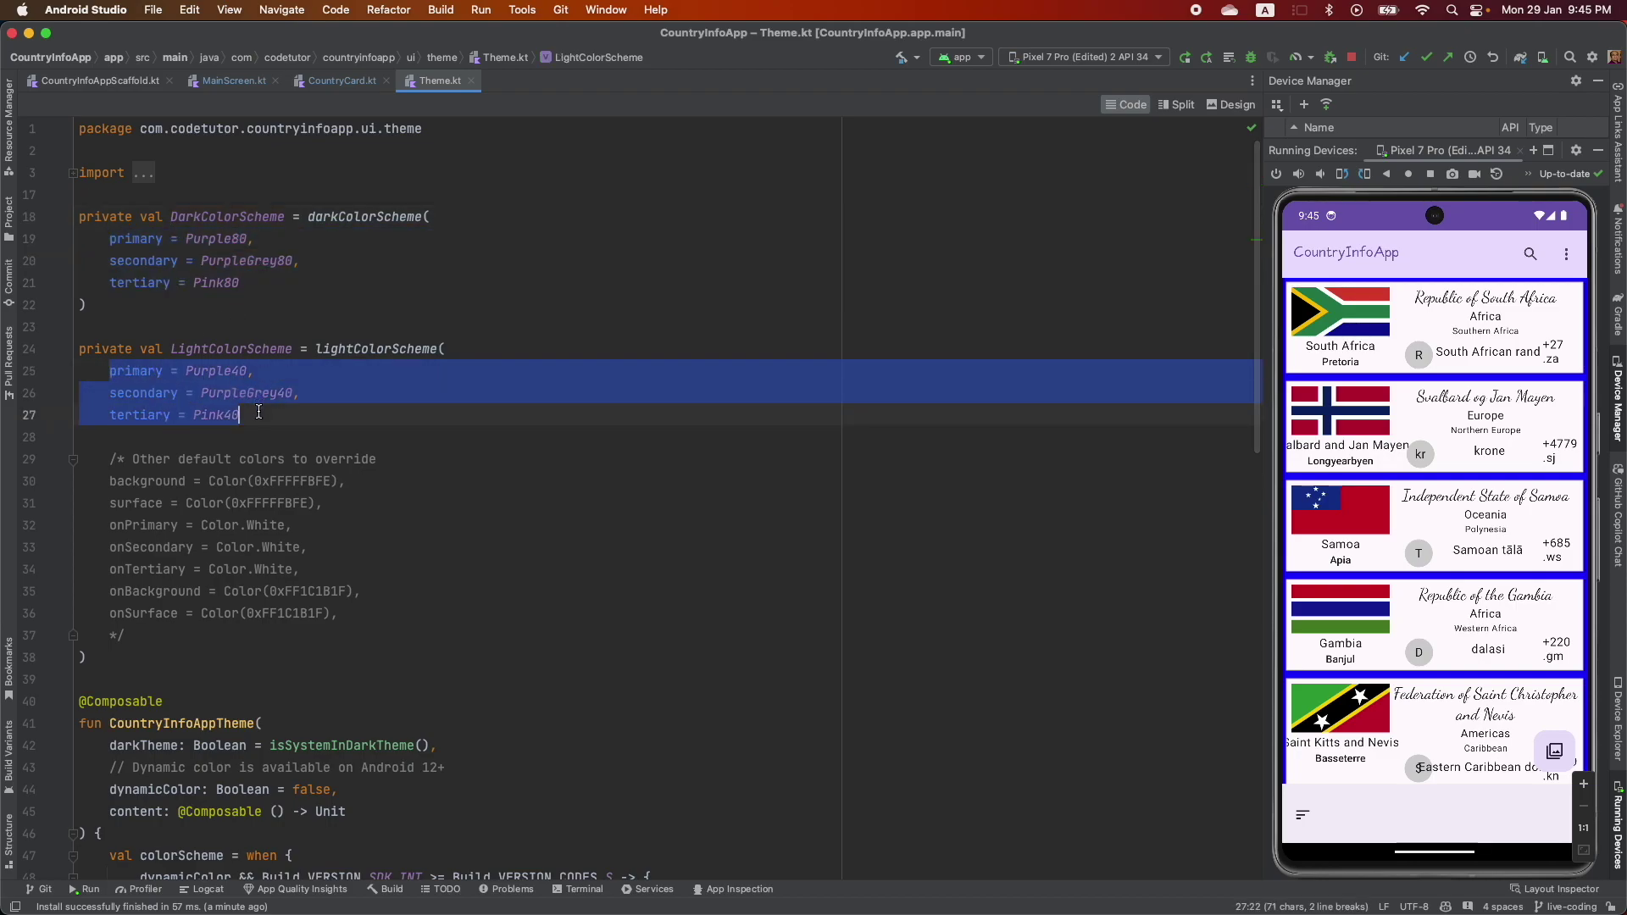
{"action": "left_click", "coordinate": [377, 395]}
Open lightColorScheme's definition and examine its onPrimary, primaryContainer and surface parameters
{"action": "left_click", "coordinate": [403, 348], "text": "super"}
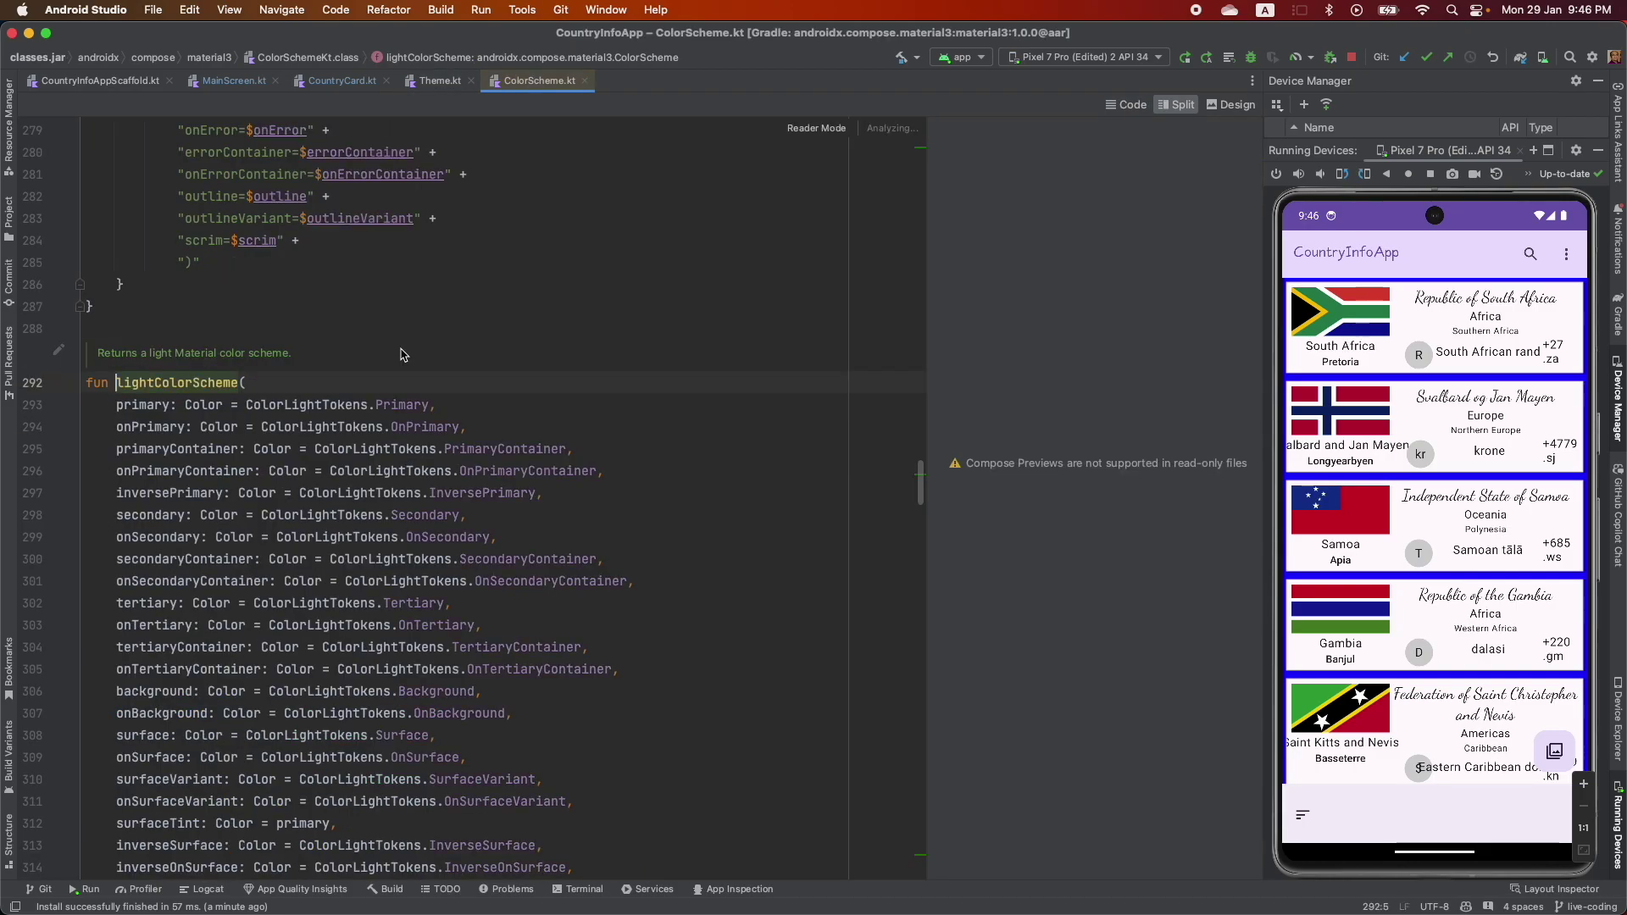
{"action": "scroll", "coordinate": [384, 522], "scroll_direction": "down", "scroll_amount": 2}
{"action": "scroll", "coordinate": [383, 523], "scroll_direction": "down", "scroll_amount": 3}
{"action": "scroll", "coordinate": [384, 522], "scroll_direction": "down", "scroll_amount": 1}
{"action": "scroll", "coordinate": [383, 523], "scroll_direction": "down", "scroll_amount": 1}
{"action": "scroll", "coordinate": [384, 523], "scroll_direction": "up", "scroll_amount": 3}
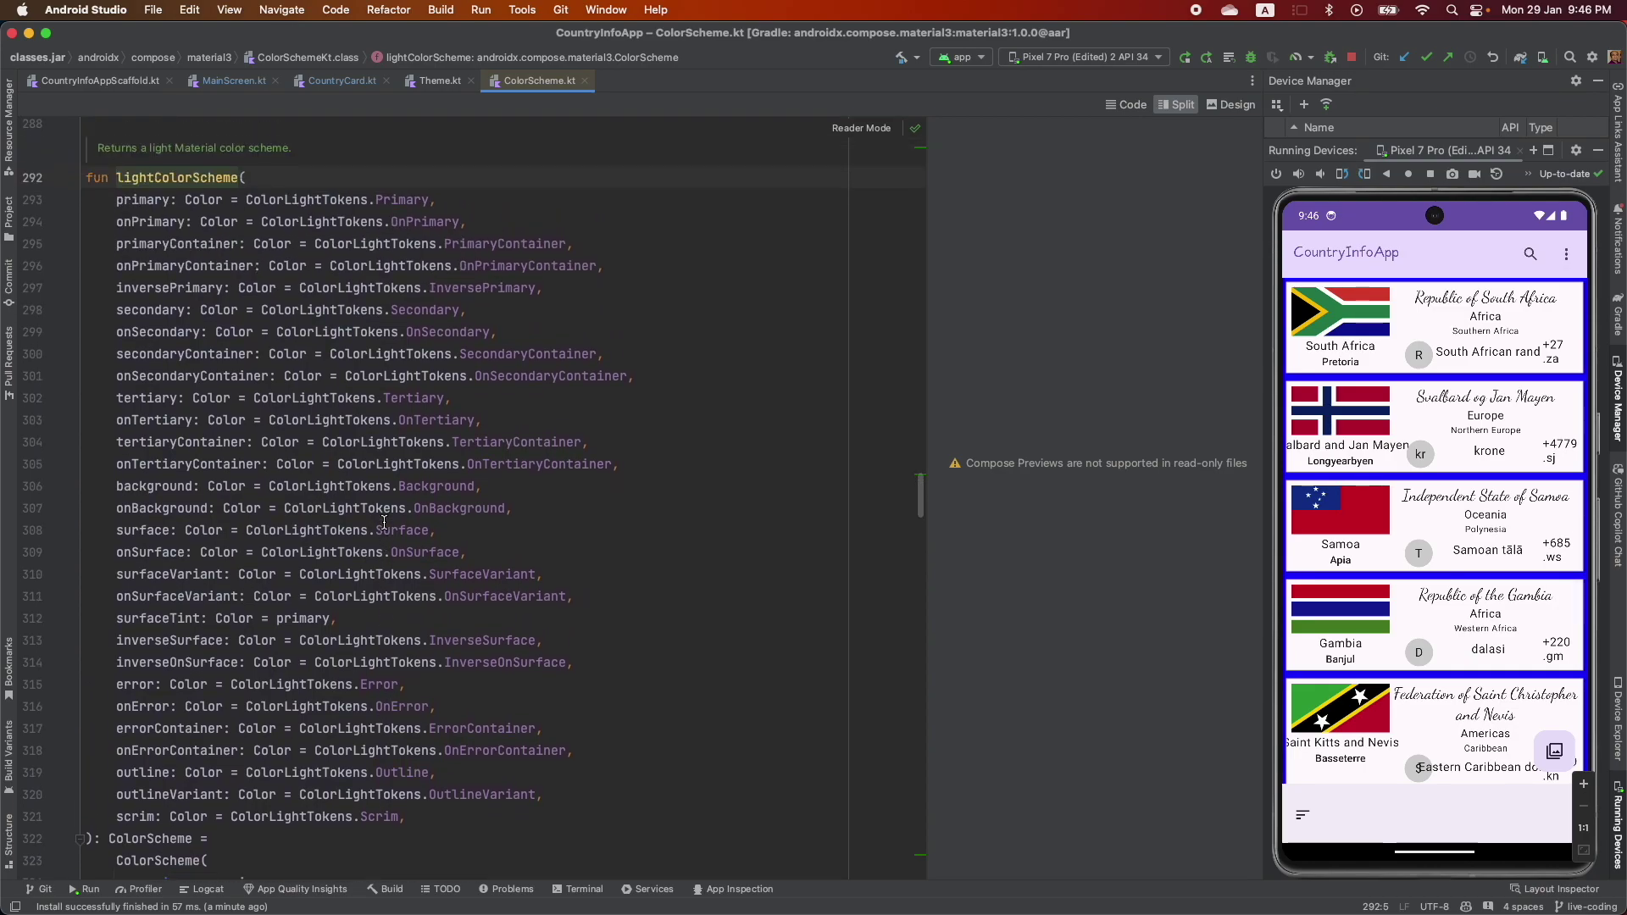
{"action": "scroll", "coordinate": [385, 522], "scroll_direction": "up", "scroll_amount": 1}
{"action": "double_click", "coordinate": [141, 262]}
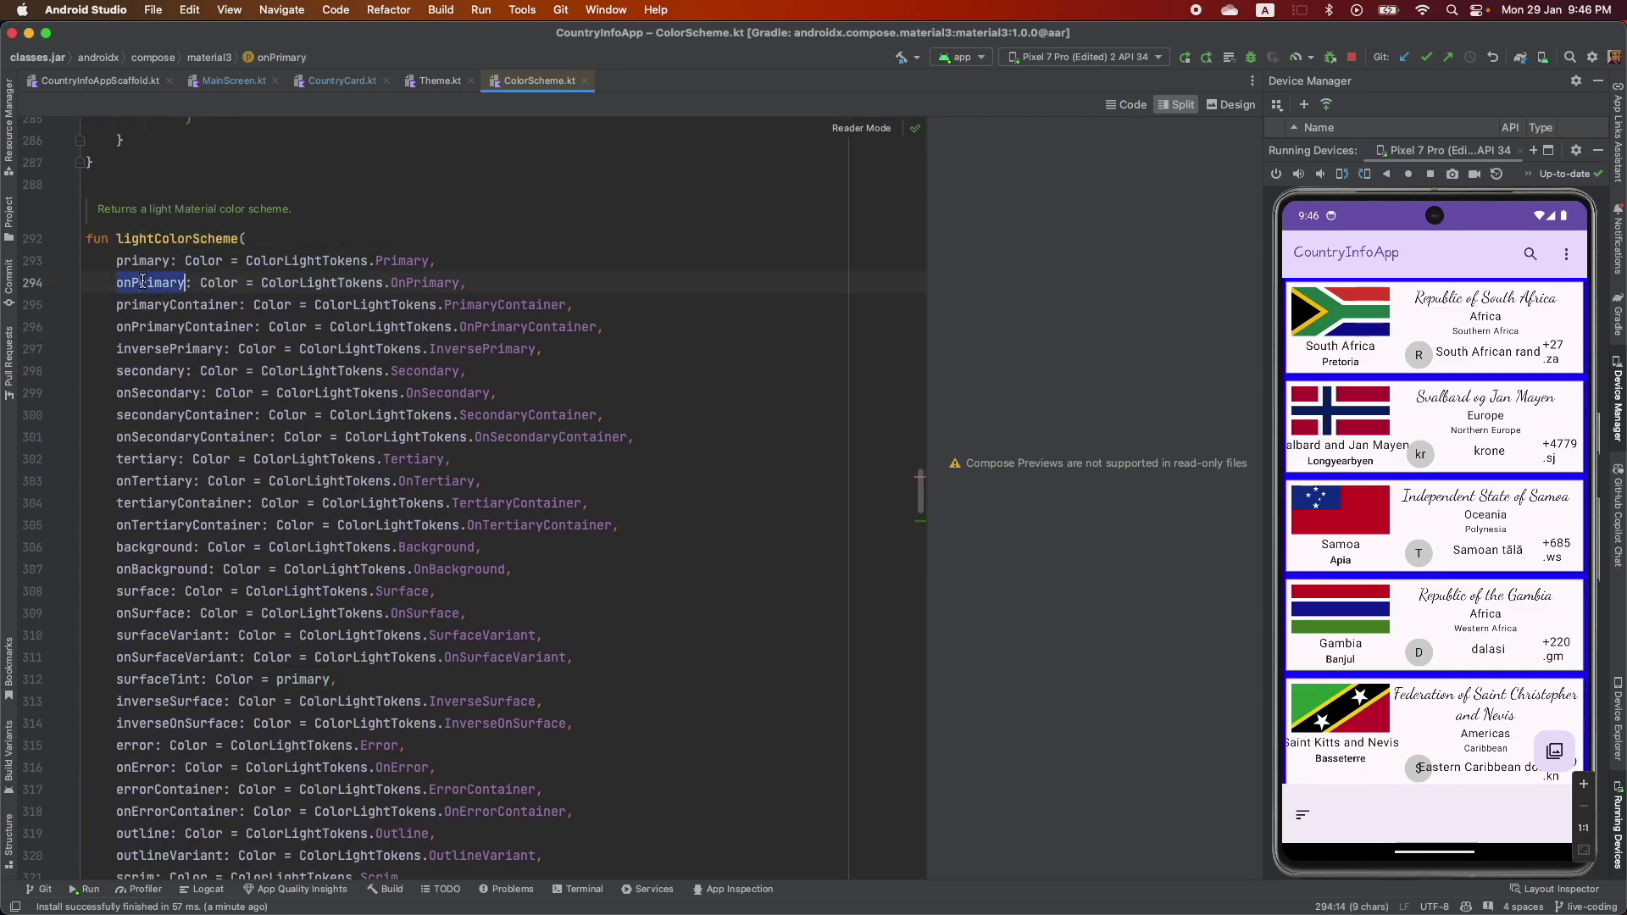
{"action": "double_click", "coordinate": [152, 305]}
{"action": "scroll", "coordinate": [220, 540], "scroll_direction": "down", "scroll_amount": 1}
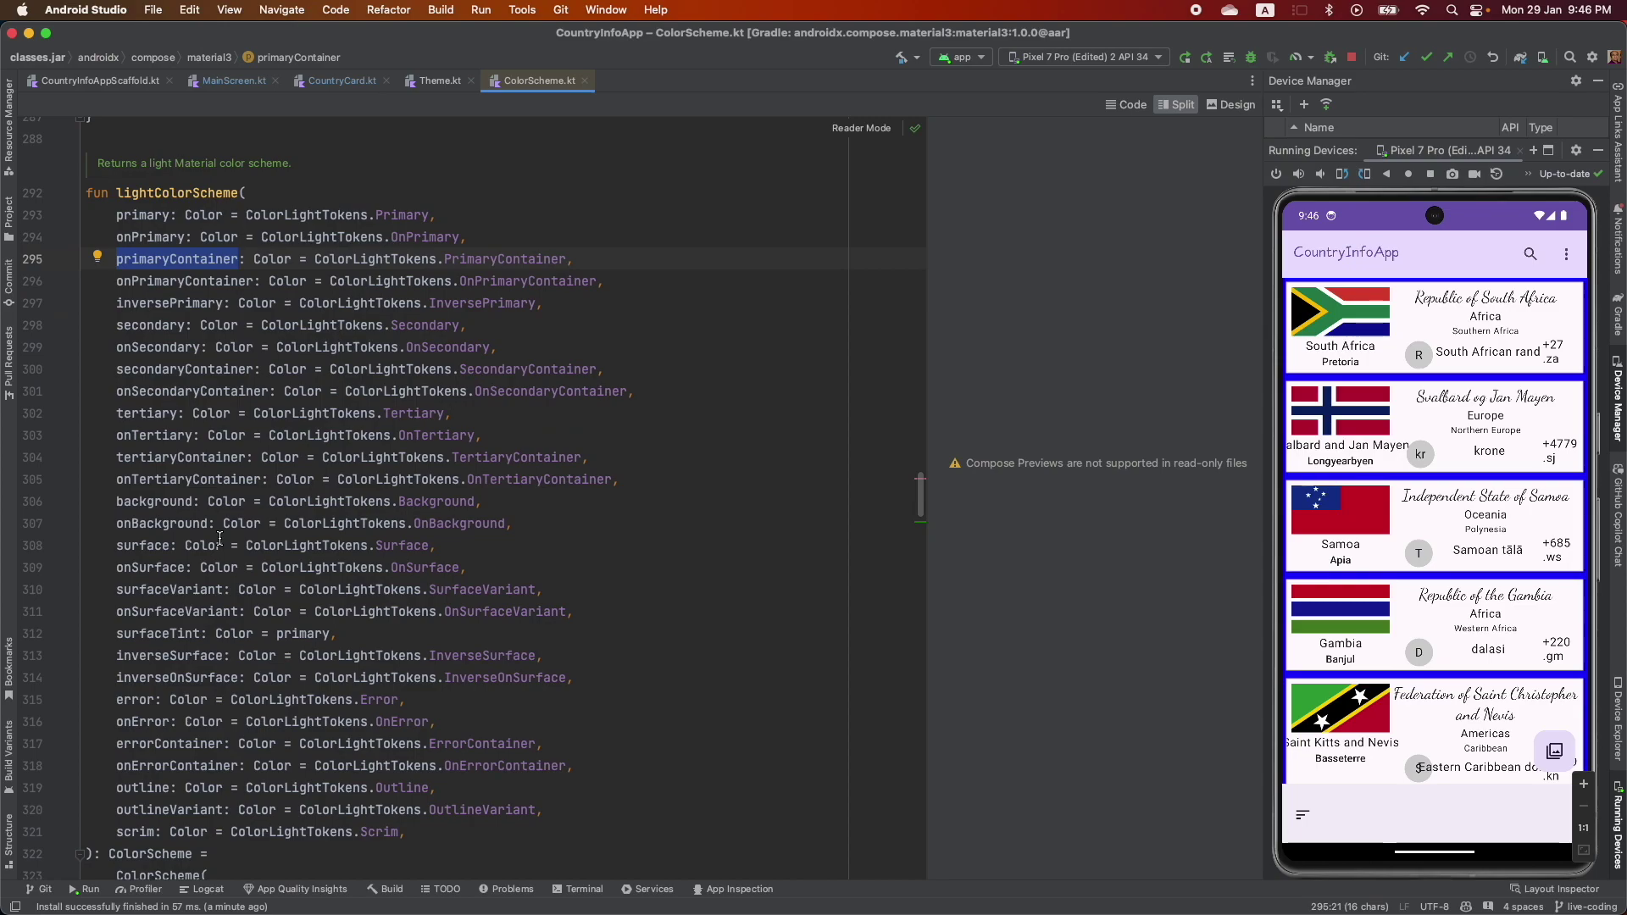
{"action": "left_click_drag", "start_coordinate": [116, 546], "coordinate": [464, 545]}
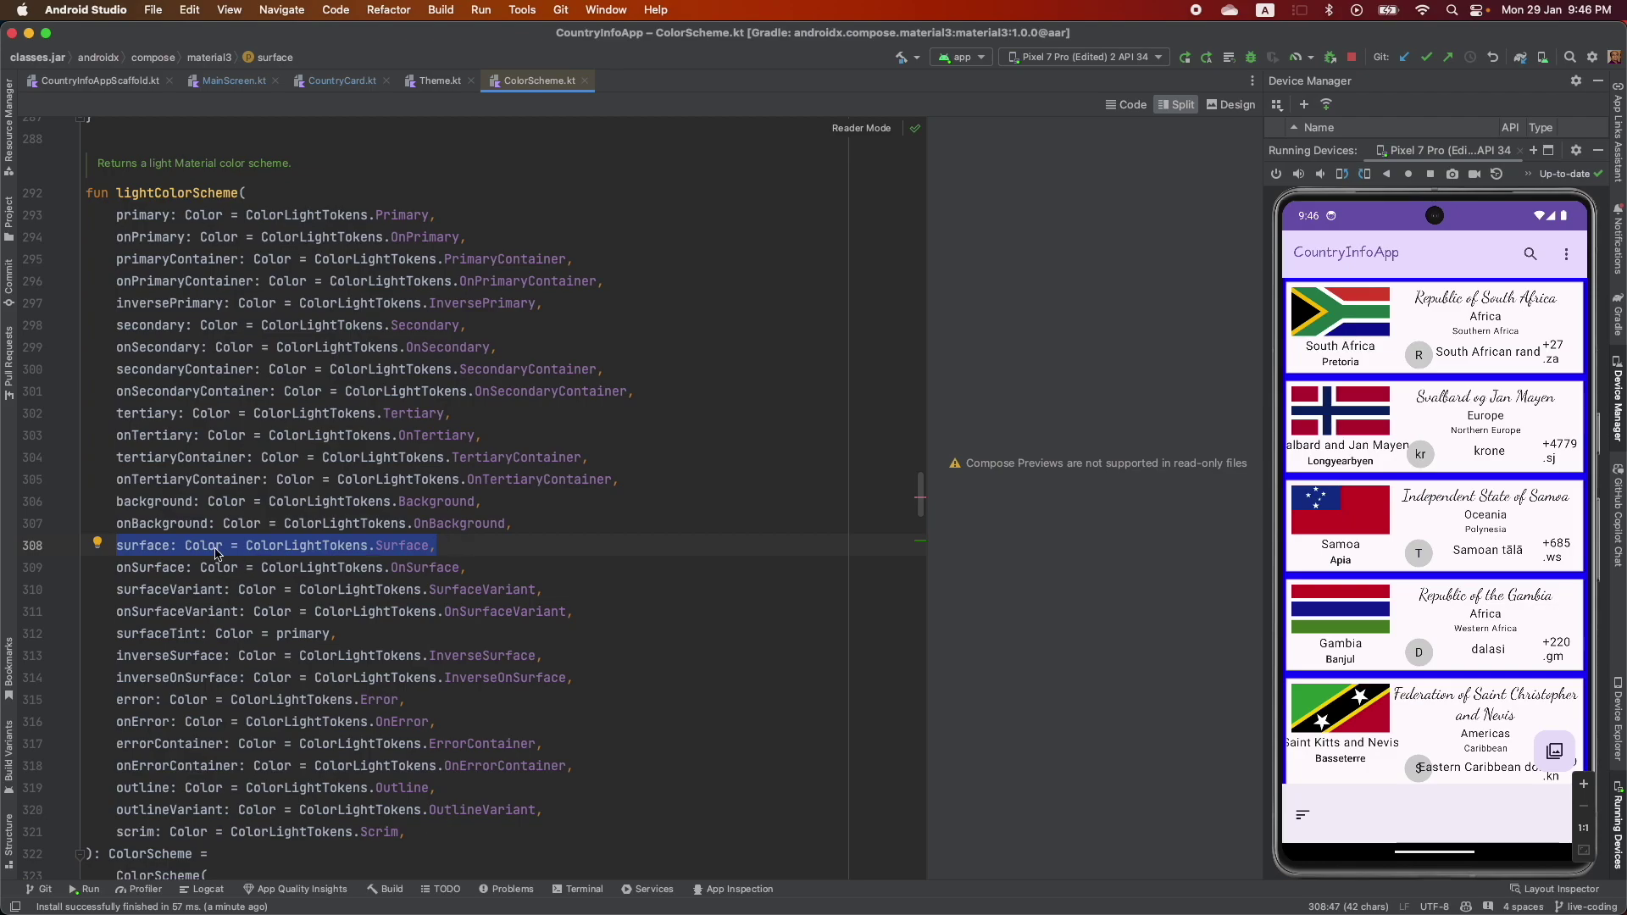
{"action": "double_click", "coordinate": [139, 548]}
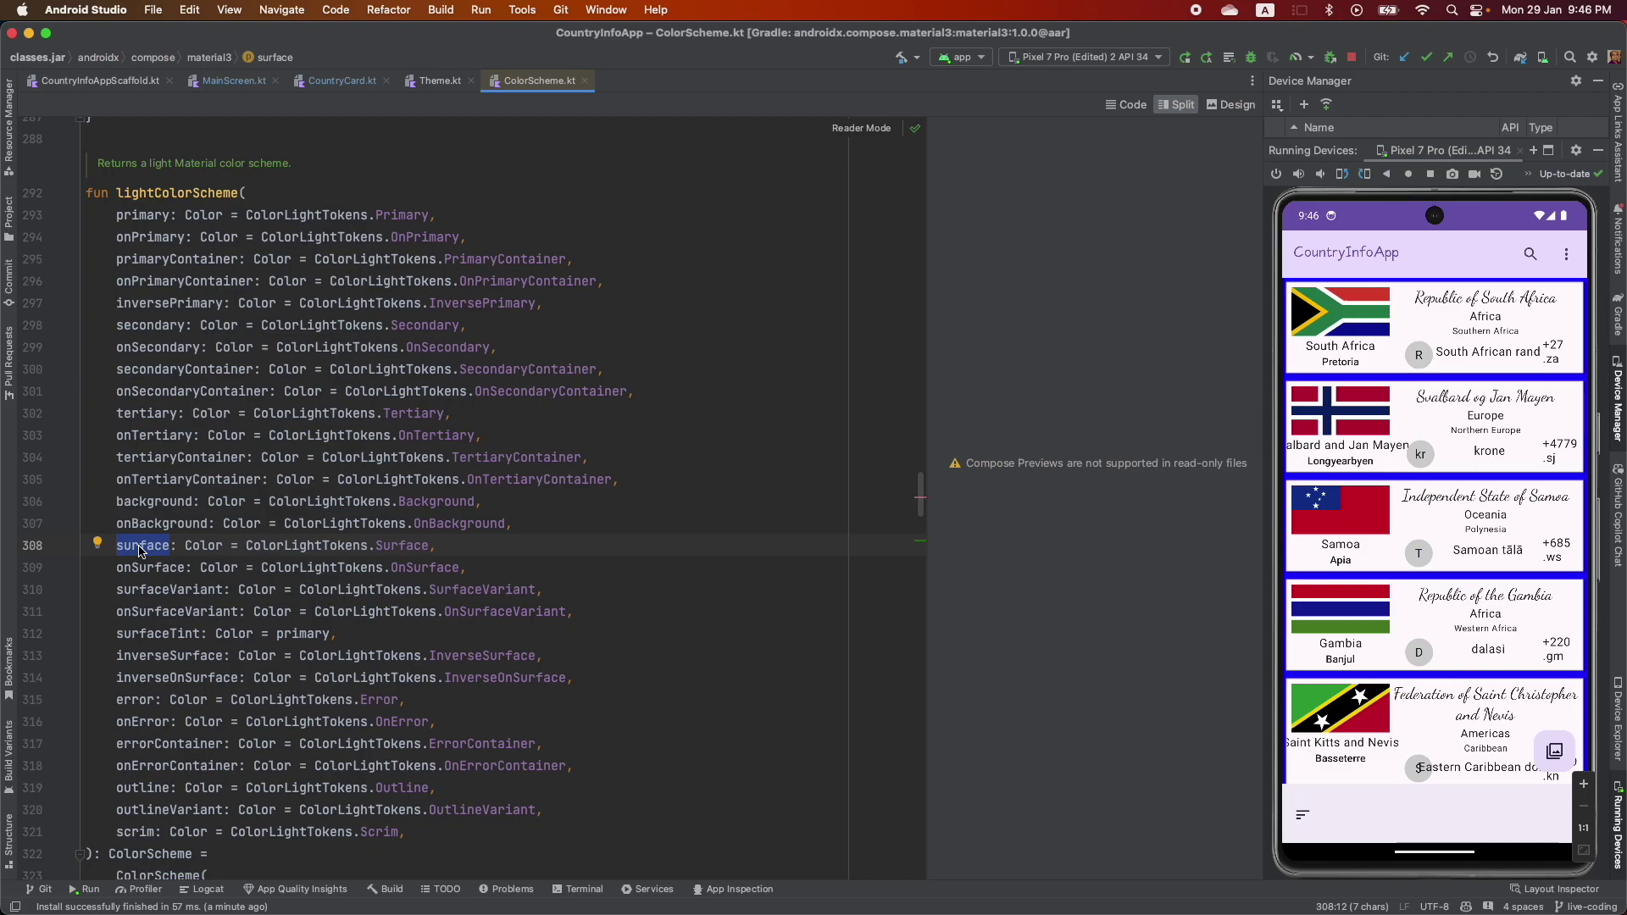
In Theme.kt, add surface = Color.LightGray to DarkColorScheme after Pink80
{"action": "left_click", "coordinate": [419, 81]}
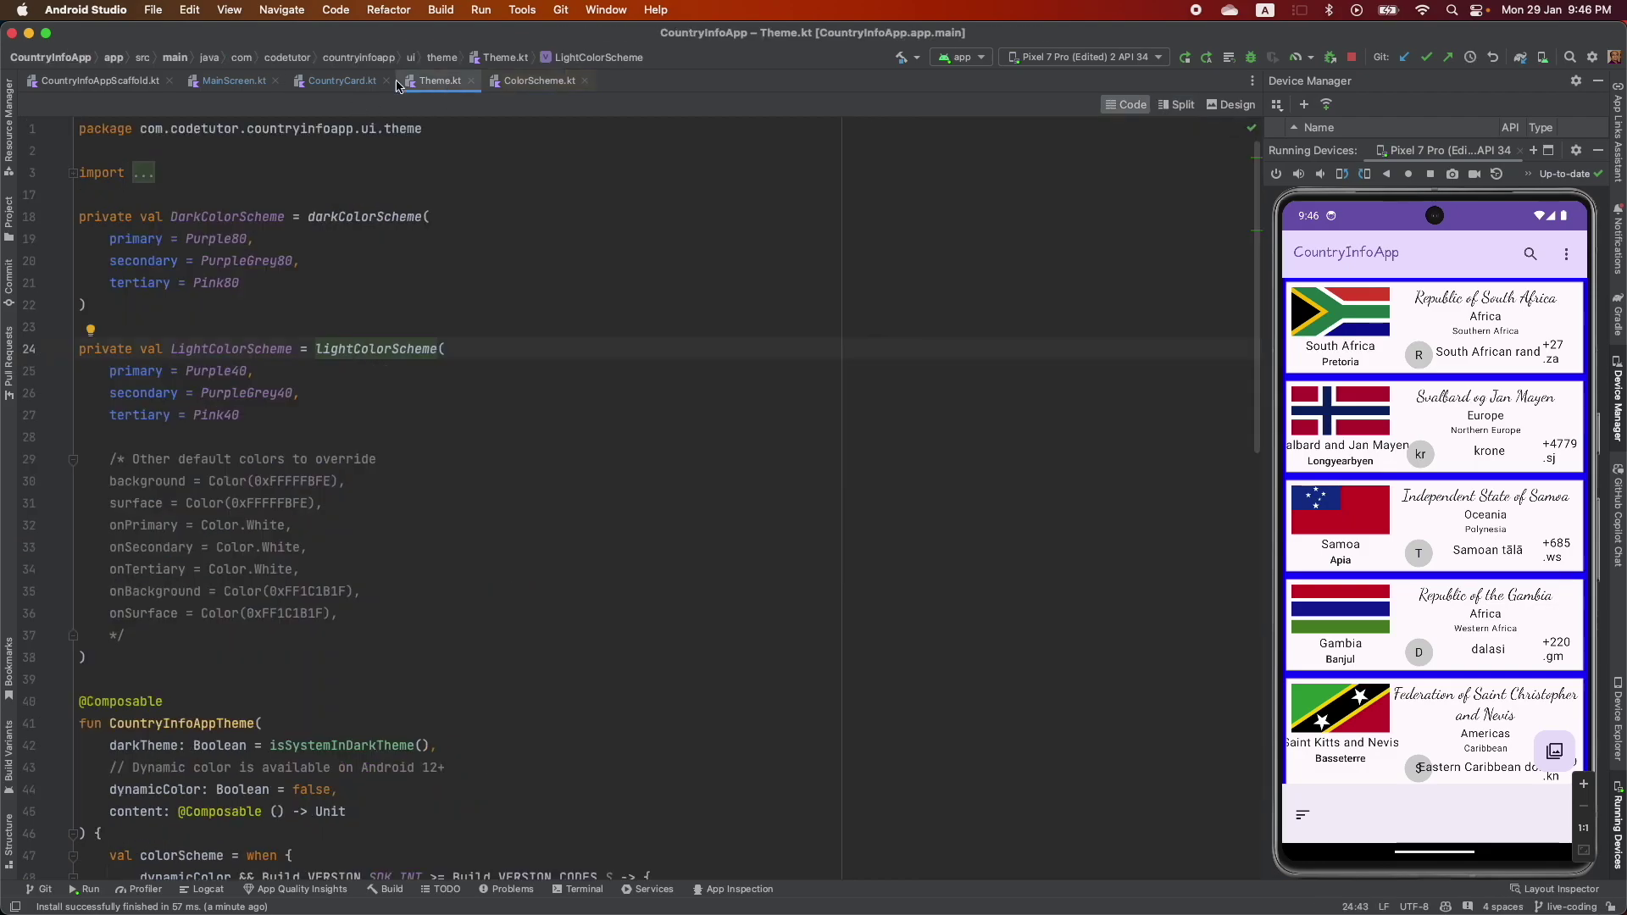
{"action": "left_click", "coordinate": [354, 81]}
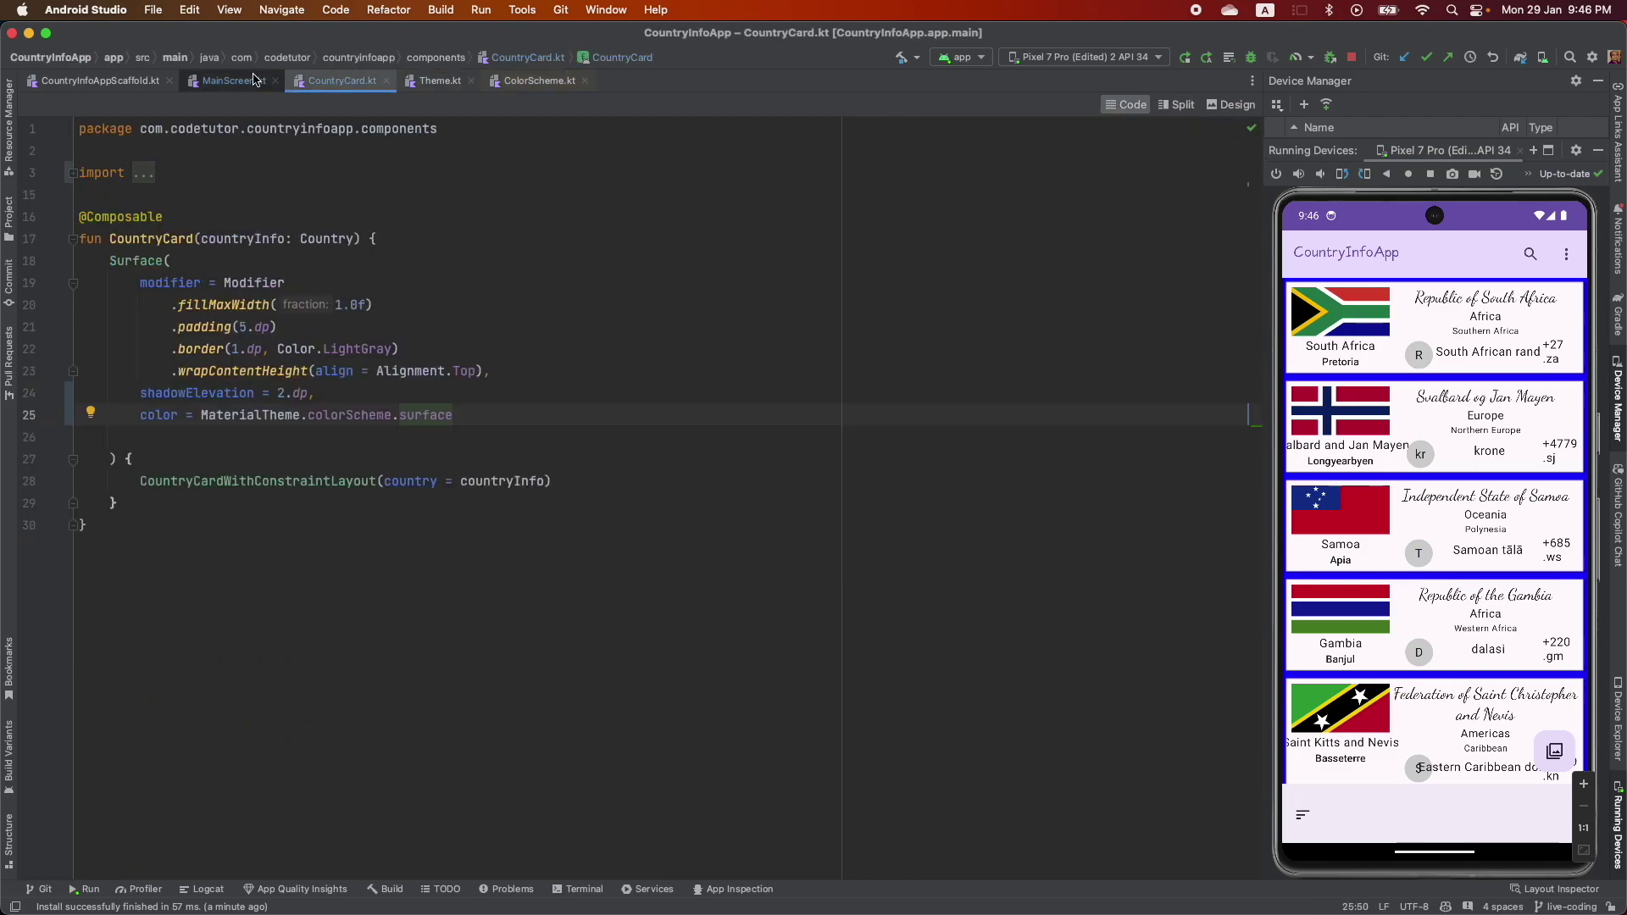
{"action": "left_click", "coordinate": [432, 82]}
{"action": "left_click", "coordinate": [241, 283]}
{"action": "type", "text": ","}
{"action": "key", "text": "Return"}
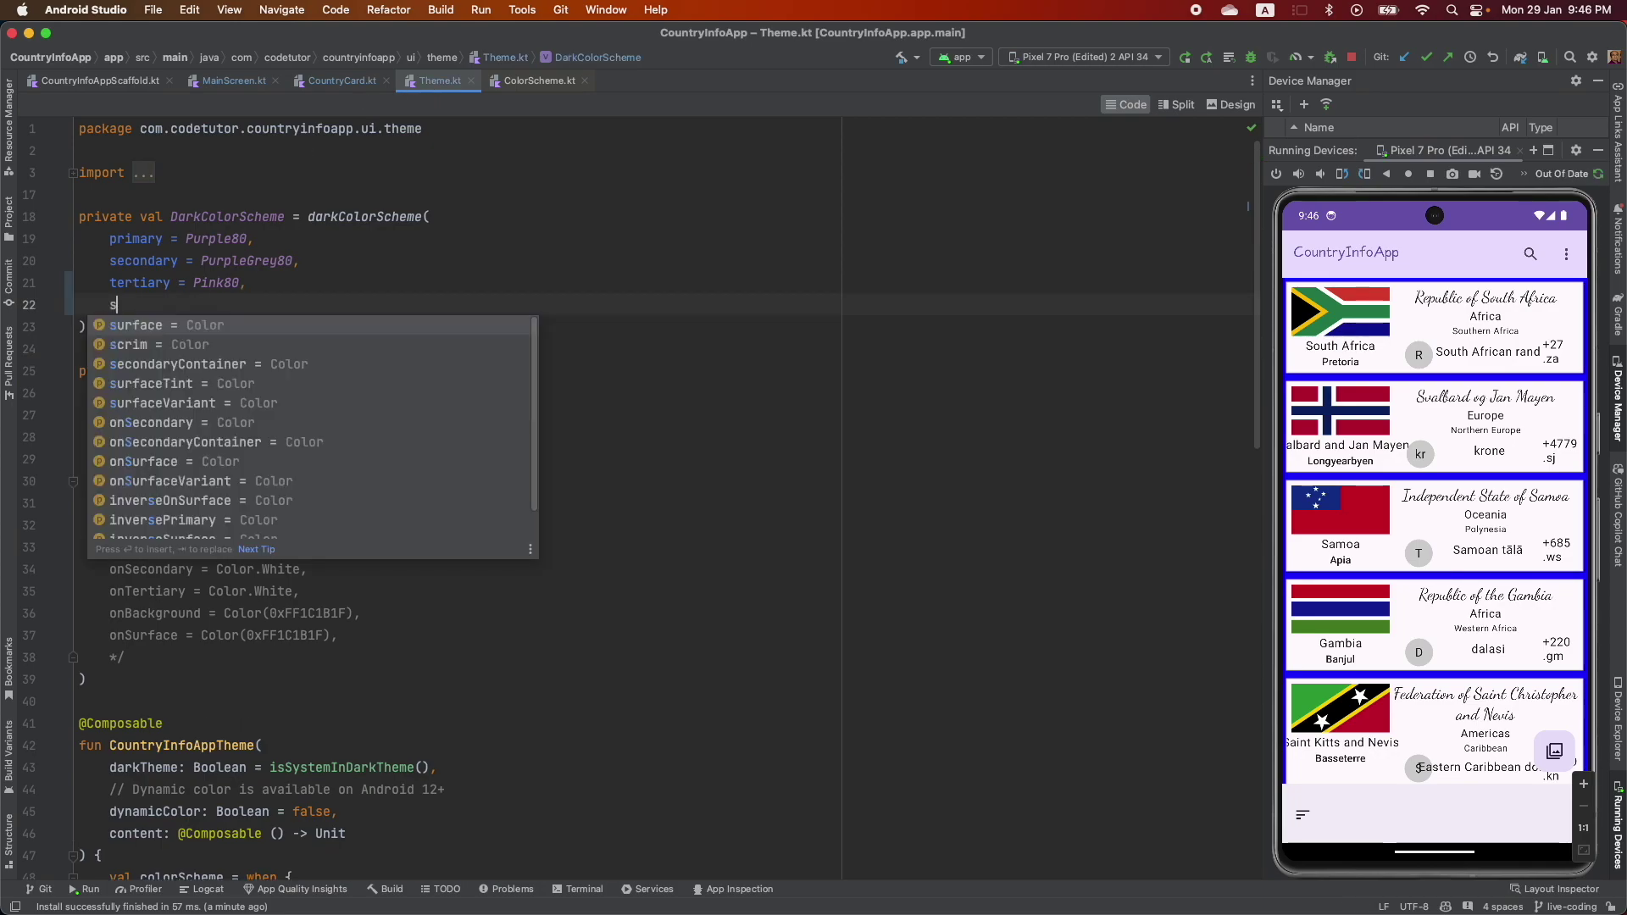
{"action": "type", "text": "su"}
{"action": "key", "text": "Return"}
{"action": "type", "text": "C"}
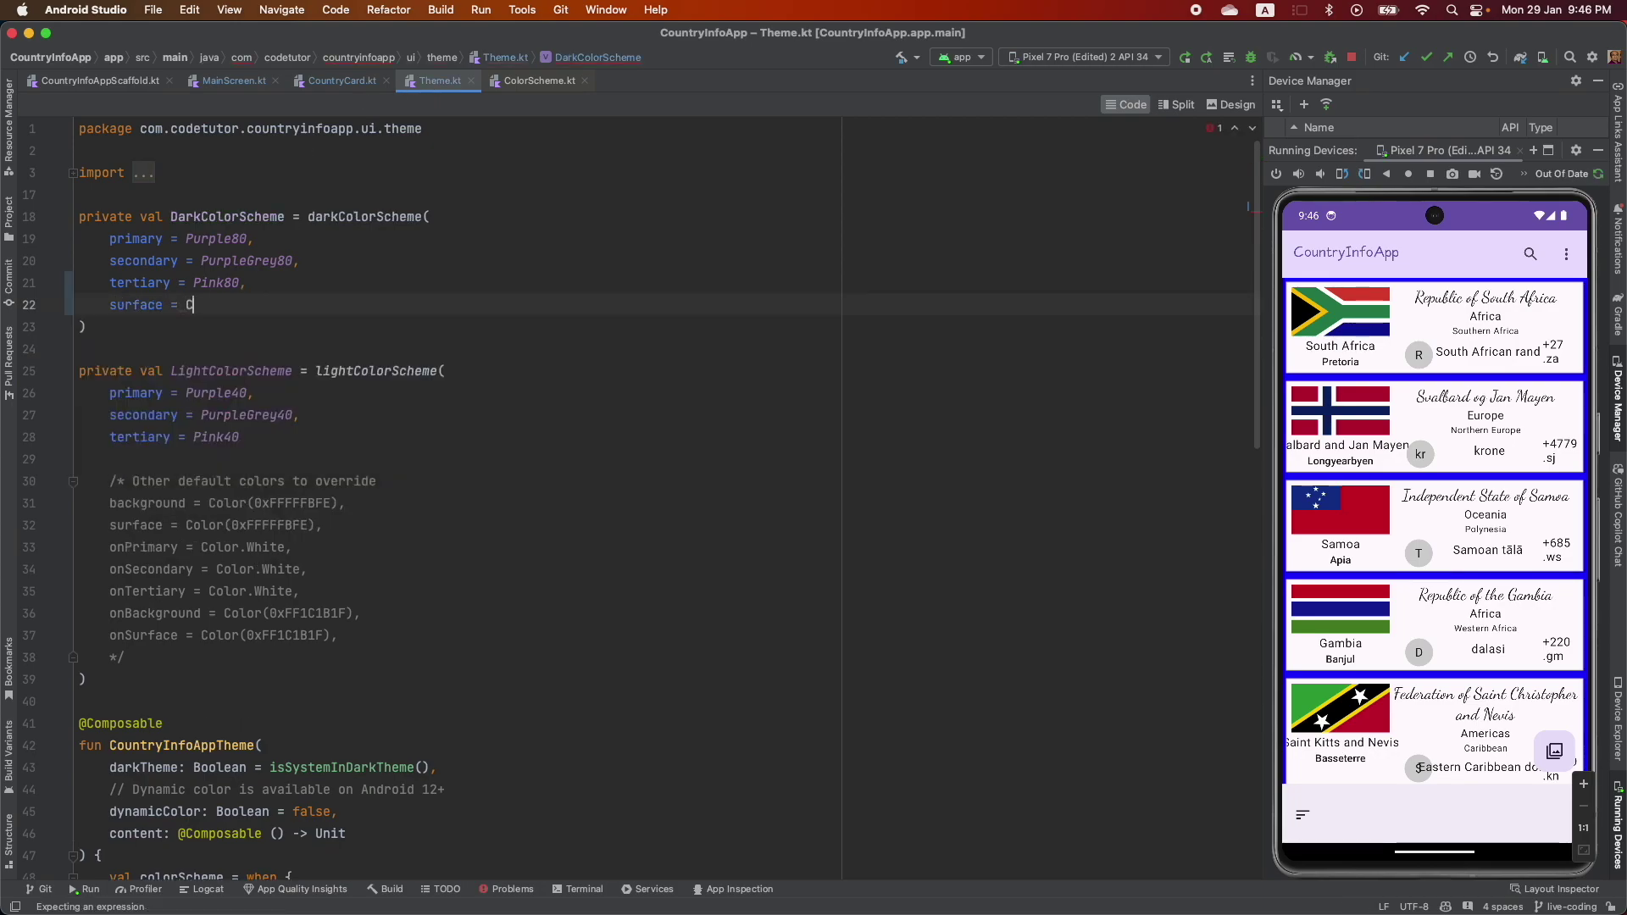
{"action": "type", "text": "ol"}
{"action": "key", "text": "Down"}
{"action": "key", "text": "Down"}
{"action": "key", "text": "Return"}
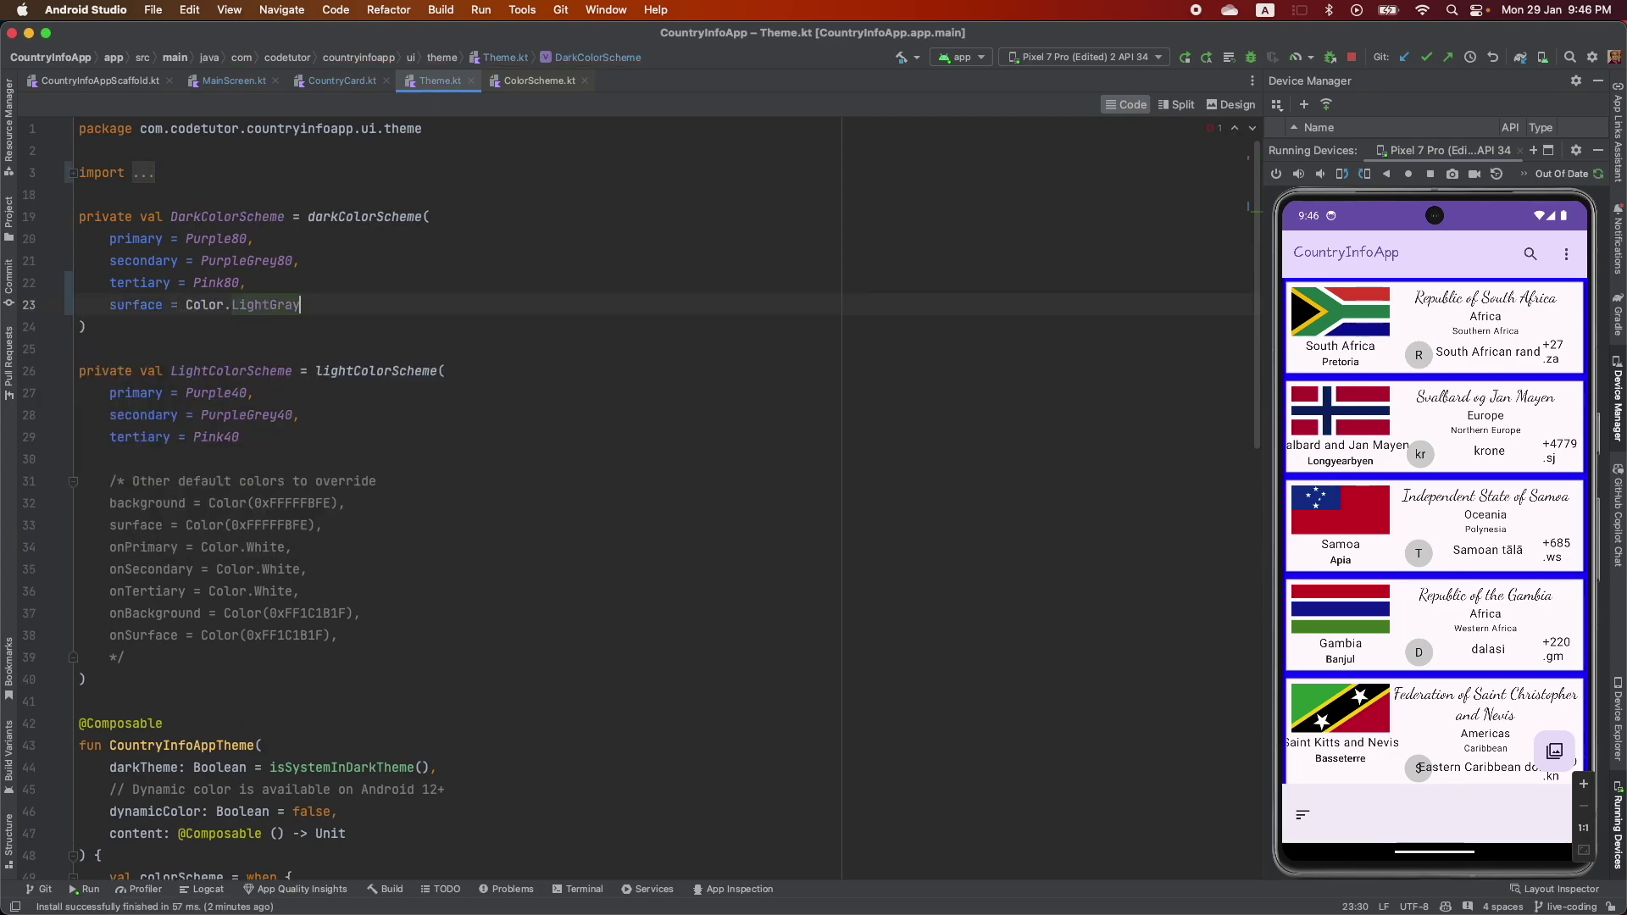
Copy the surface line into LightColorScheme after Pink40 and reformat it
{"action": "key", "text": "shift+Home"}
{"action": "key", "text": "super+c"}
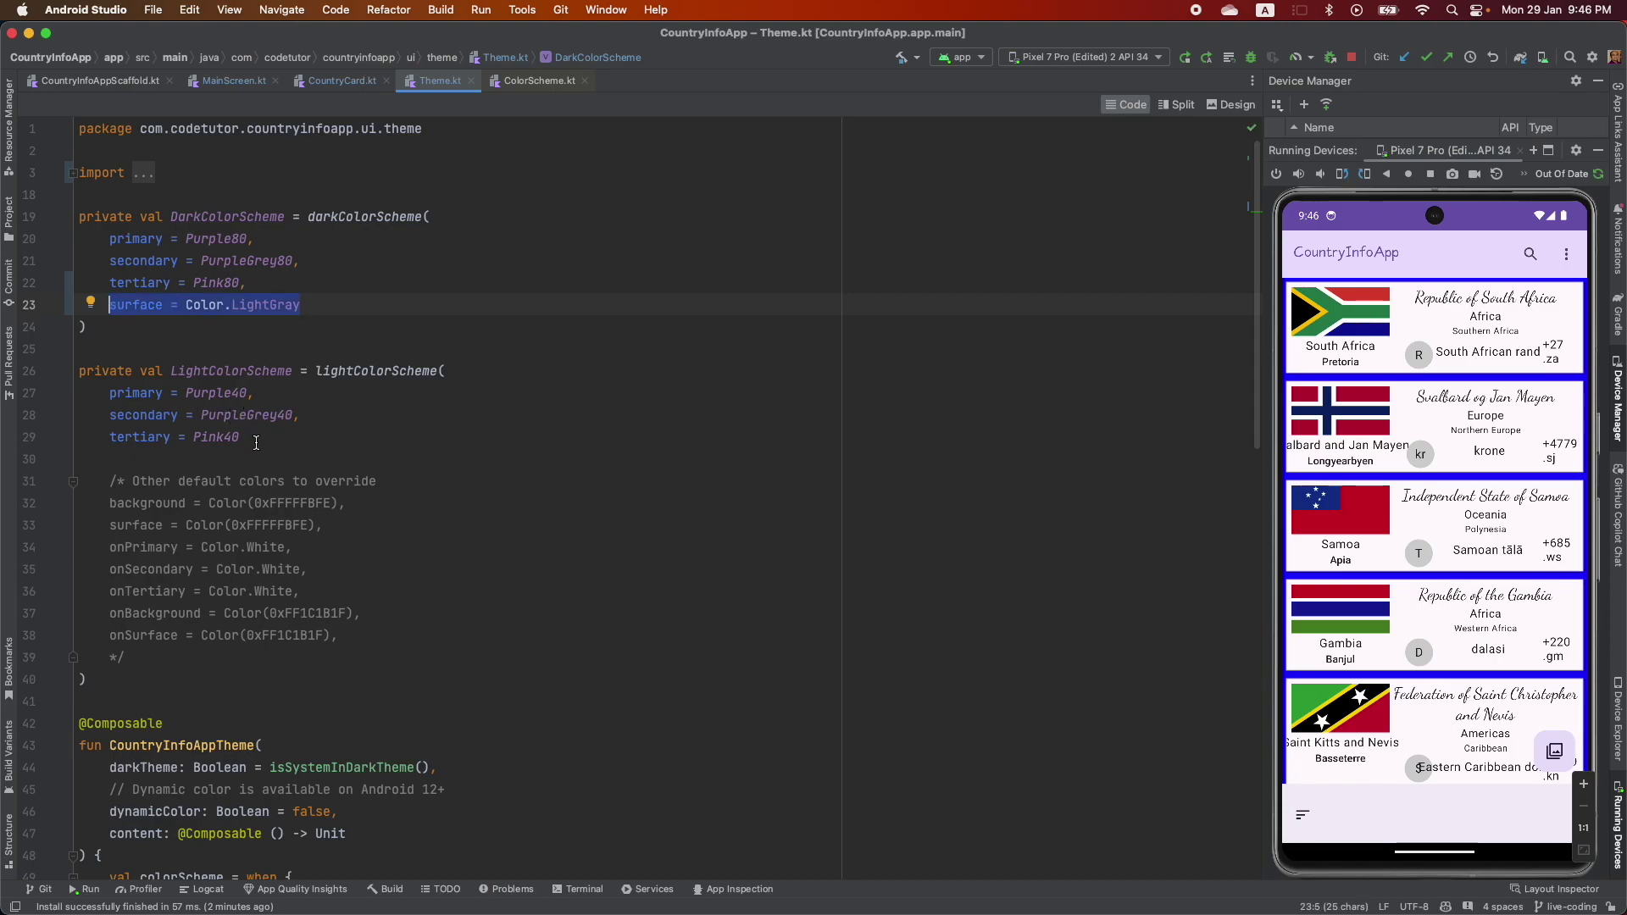
{"action": "left_click", "coordinate": [244, 436]}
{"action": "key", "text": "Return"}
{"action": "key", "text": "super+v"}
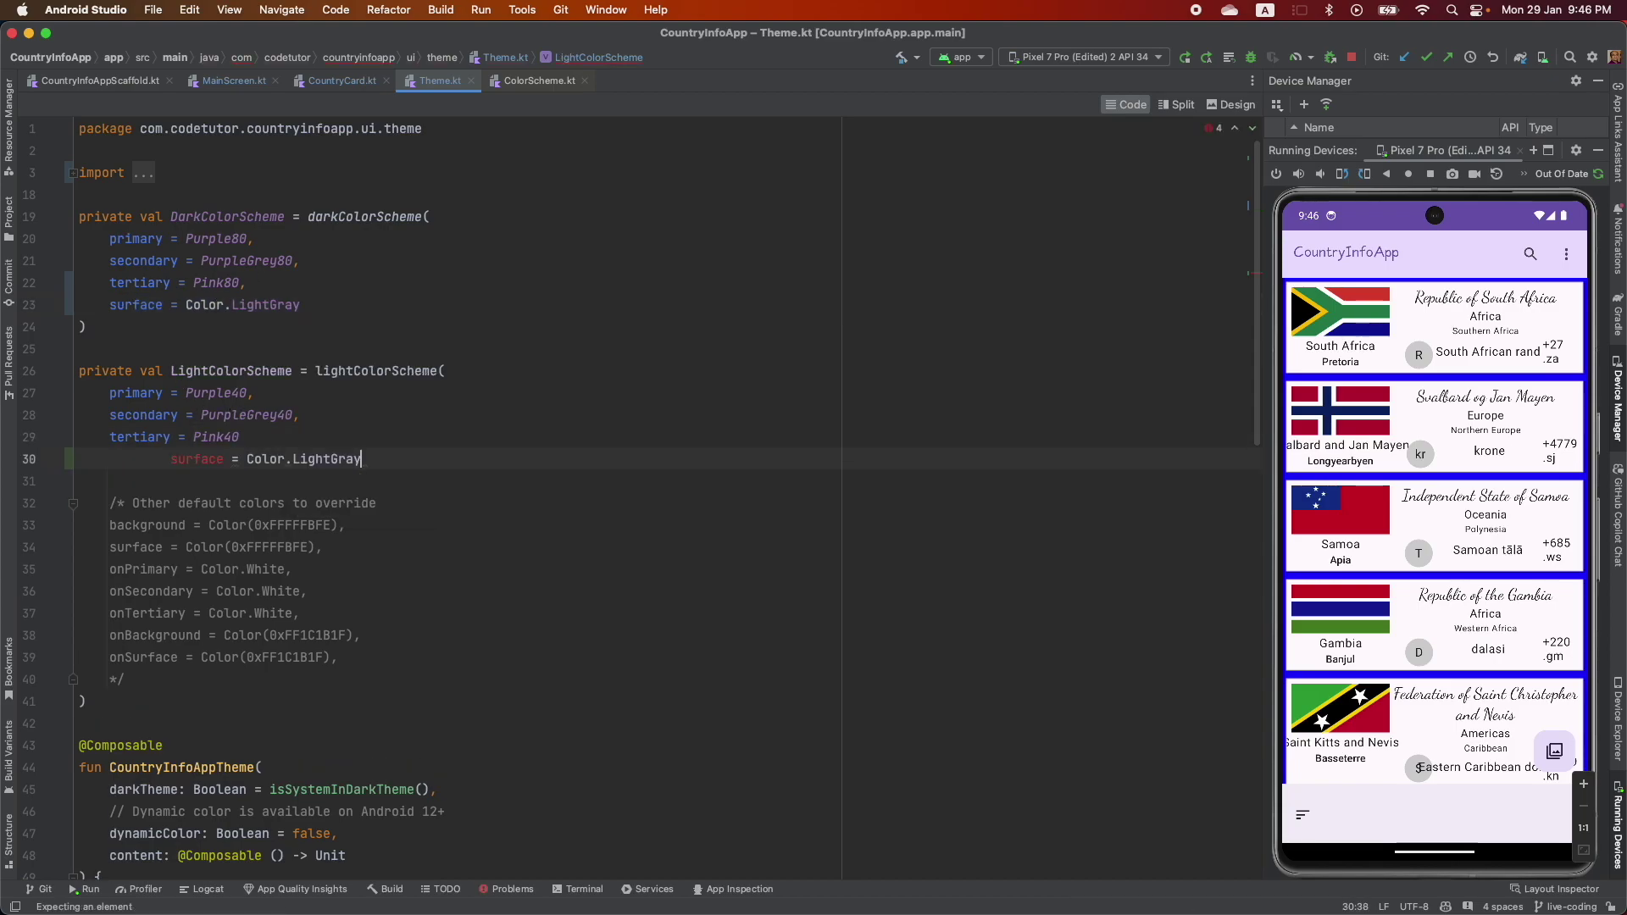
{"action": "key", "text": "super+alt+l"}
In MainScreen.kt, replace the Surface's Color.Blue with MaterialTheme.colorScheme.surface
{"action": "left_click", "coordinate": [232, 80]}
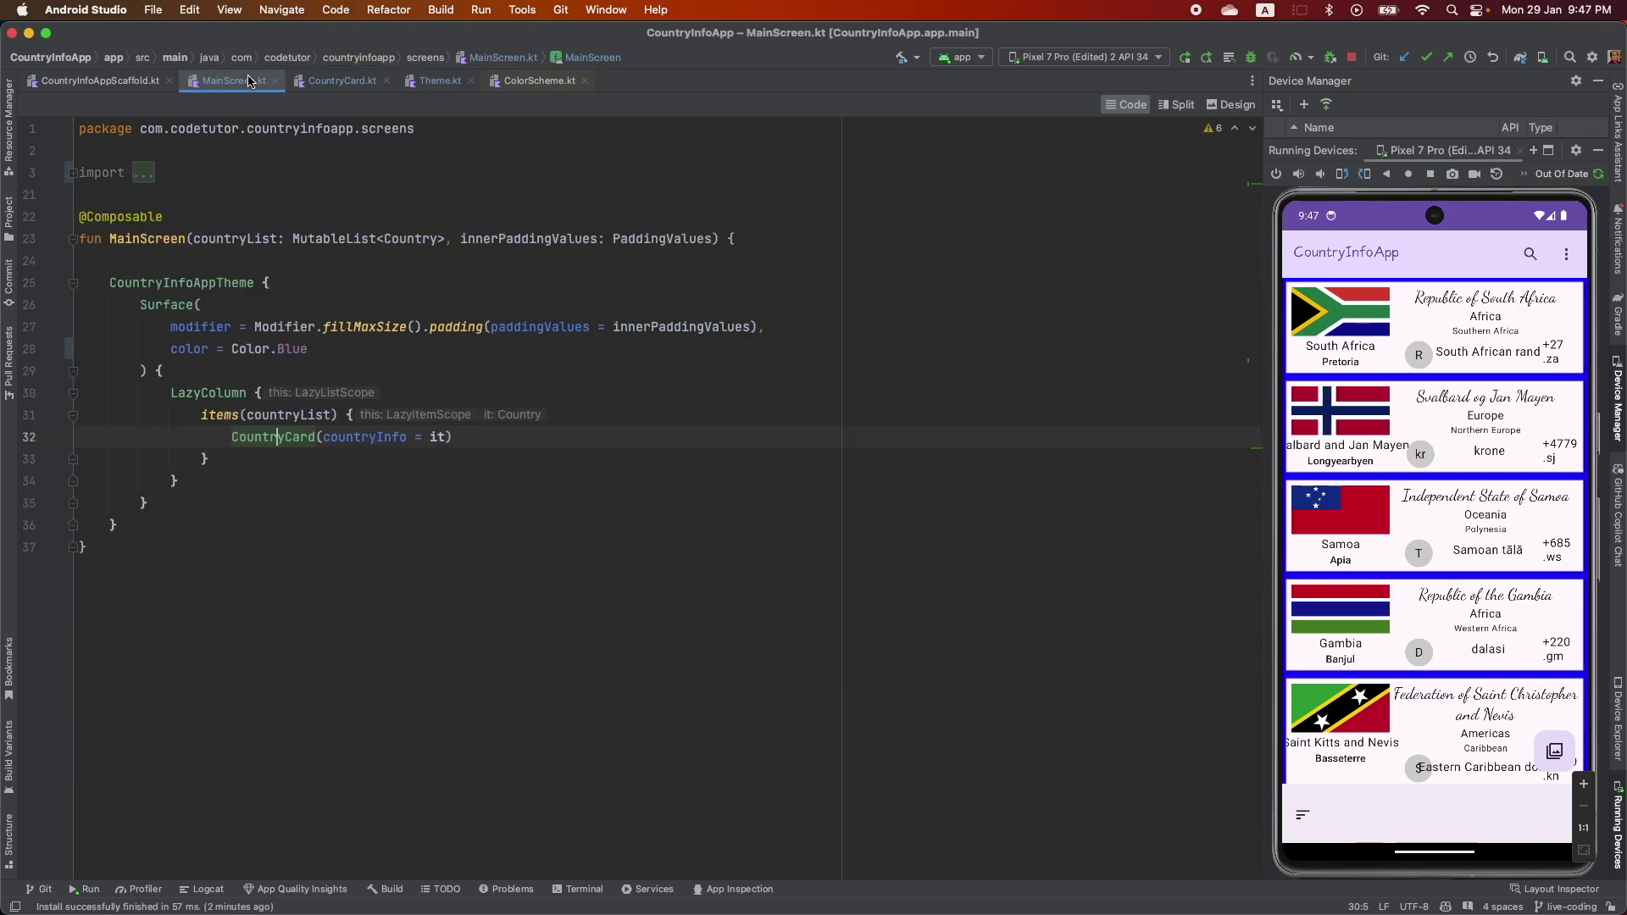
{"action": "left_click", "coordinate": [272, 348]}
{"action": "left_click_drag", "start_coordinate": [231, 348], "coordinate": [317, 348]}
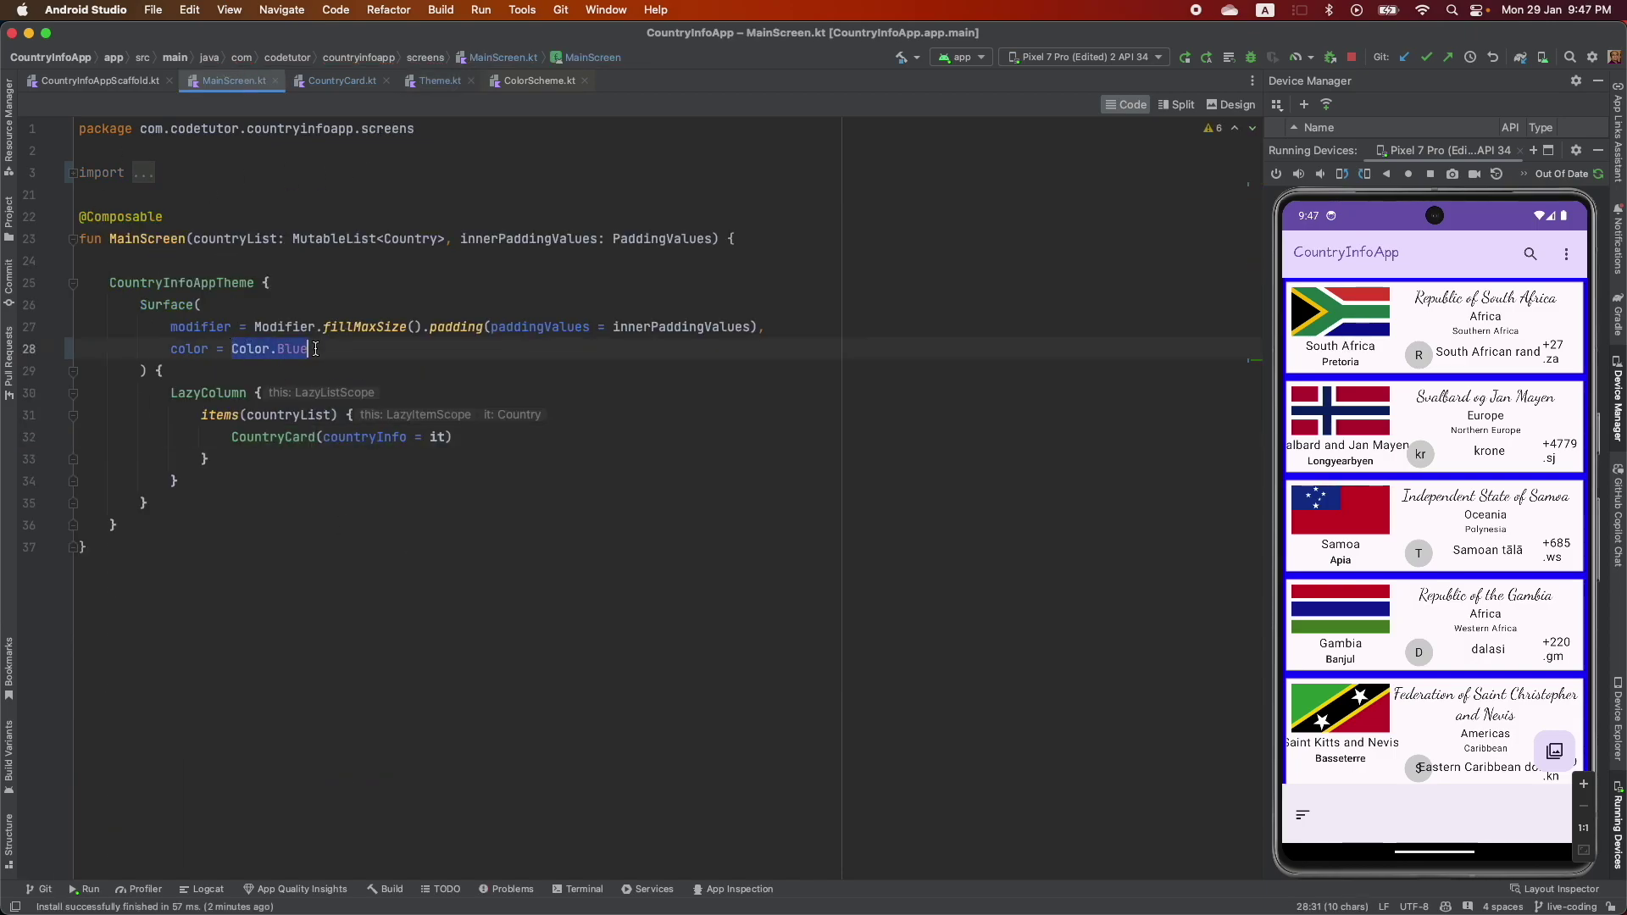
{"action": "type", "text": "Mat"}
{"action": "key", "text": "Return"}
{"action": "type", "text": "."}
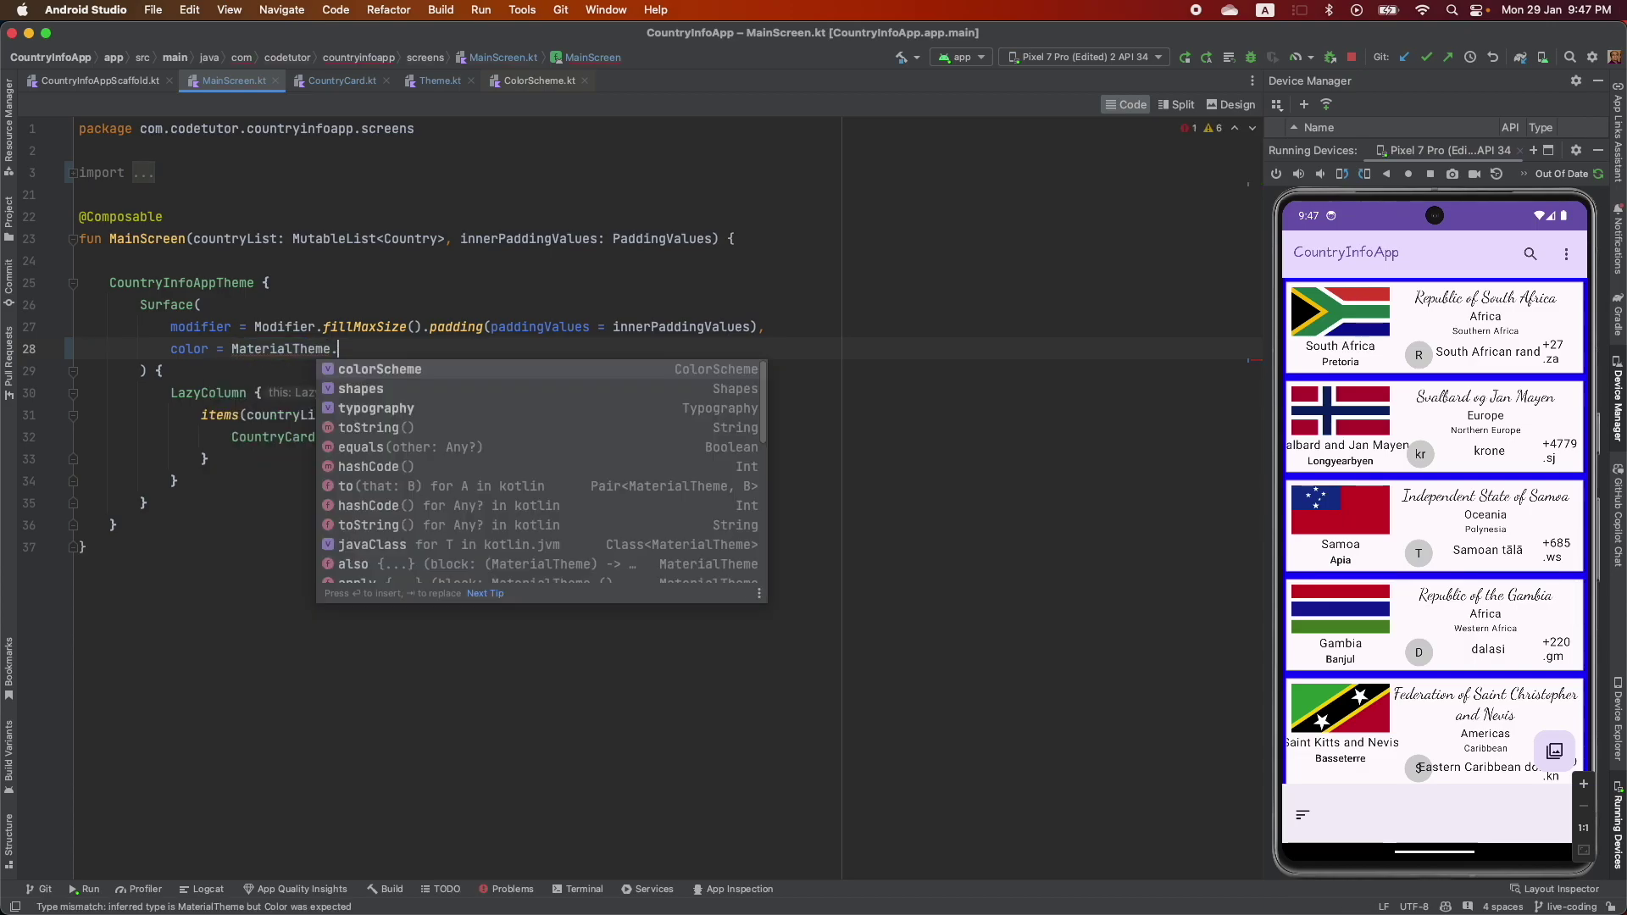
{"action": "key", "text": "Return"}
{"action": "type", "text": ".su"}
{"action": "key", "text": "Return"}
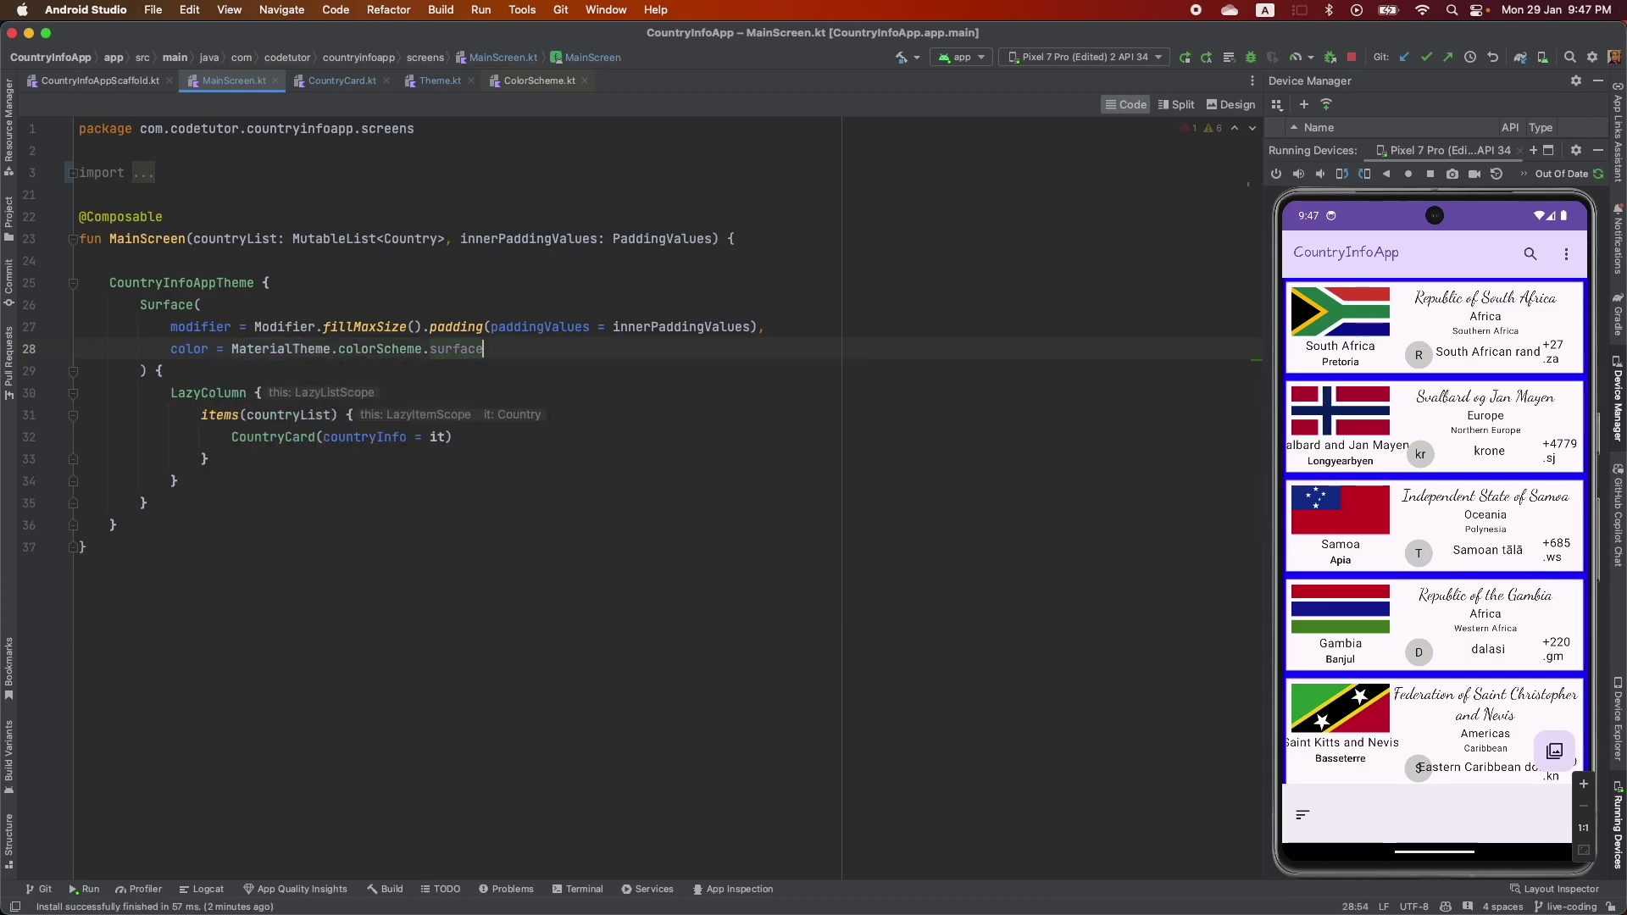
Highlight the updated colour line and the Surface call, then stop the running app
{"action": "left_click_drag", "start_coordinate": [483, 350], "coordinate": [172, 348]}
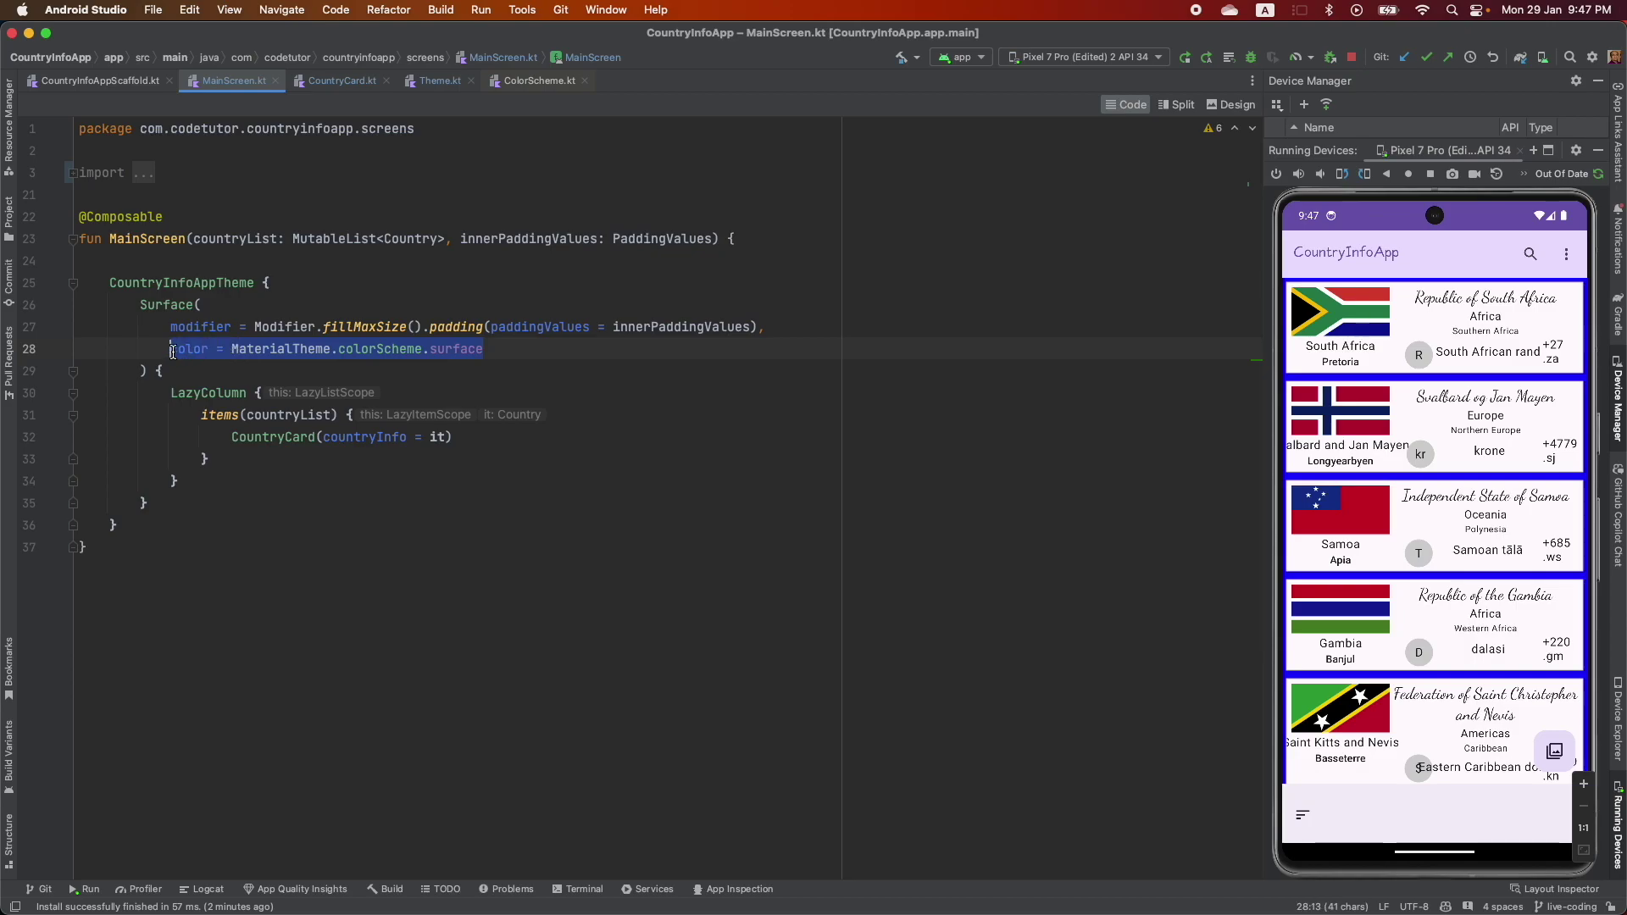
{"action": "double_click", "coordinate": [160, 306]}
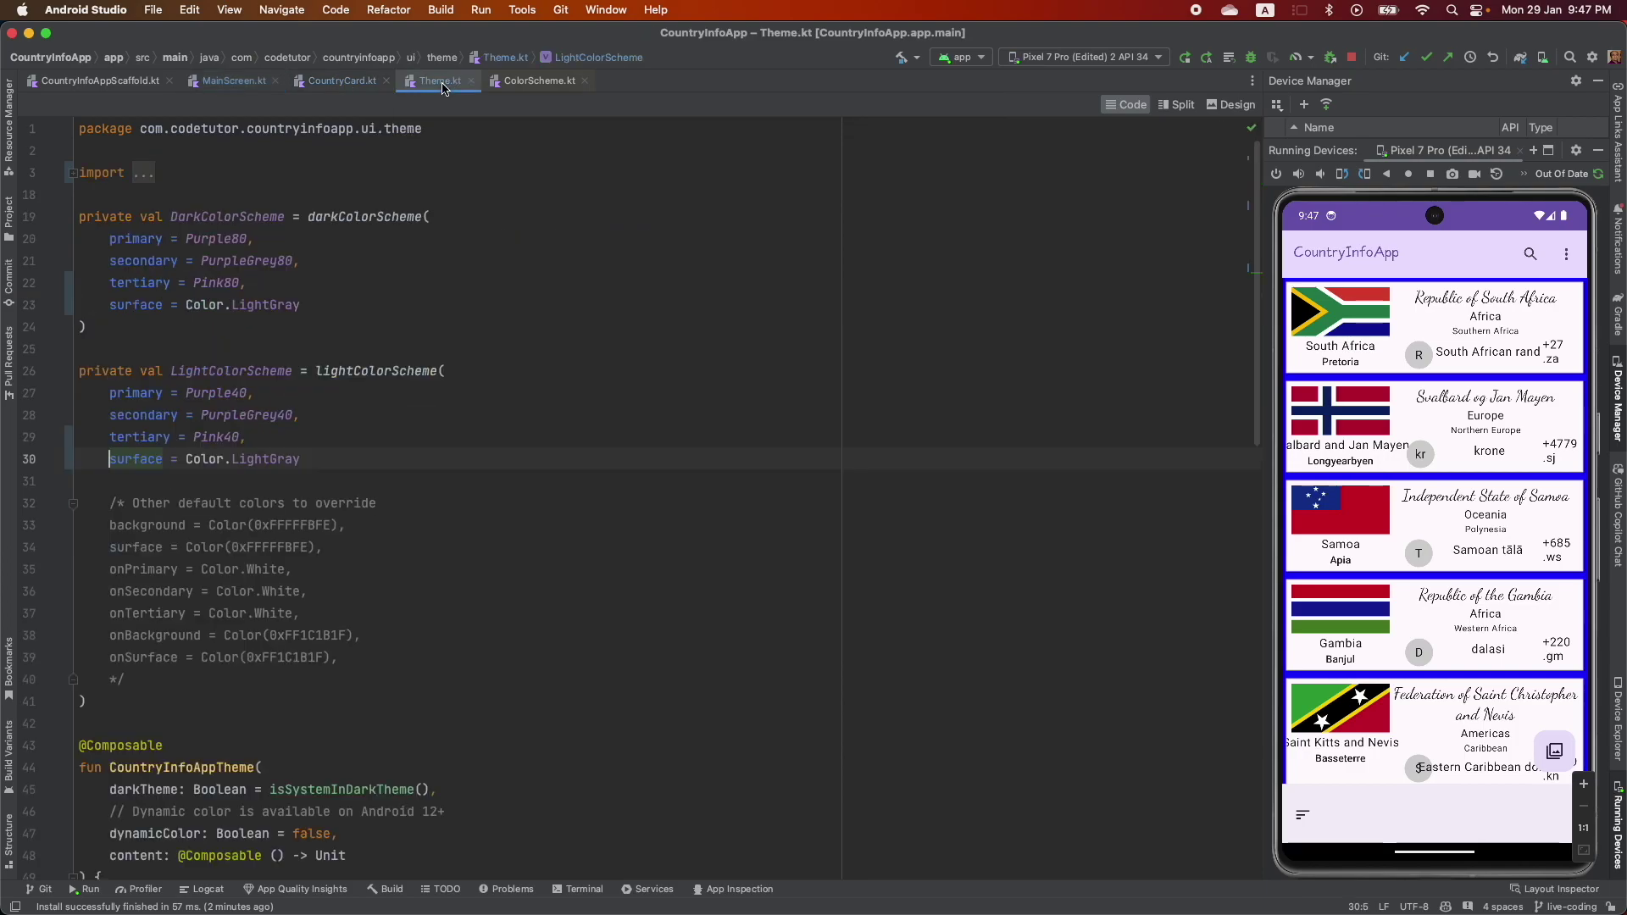
{"action": "left_click", "coordinate": [1352, 57]}
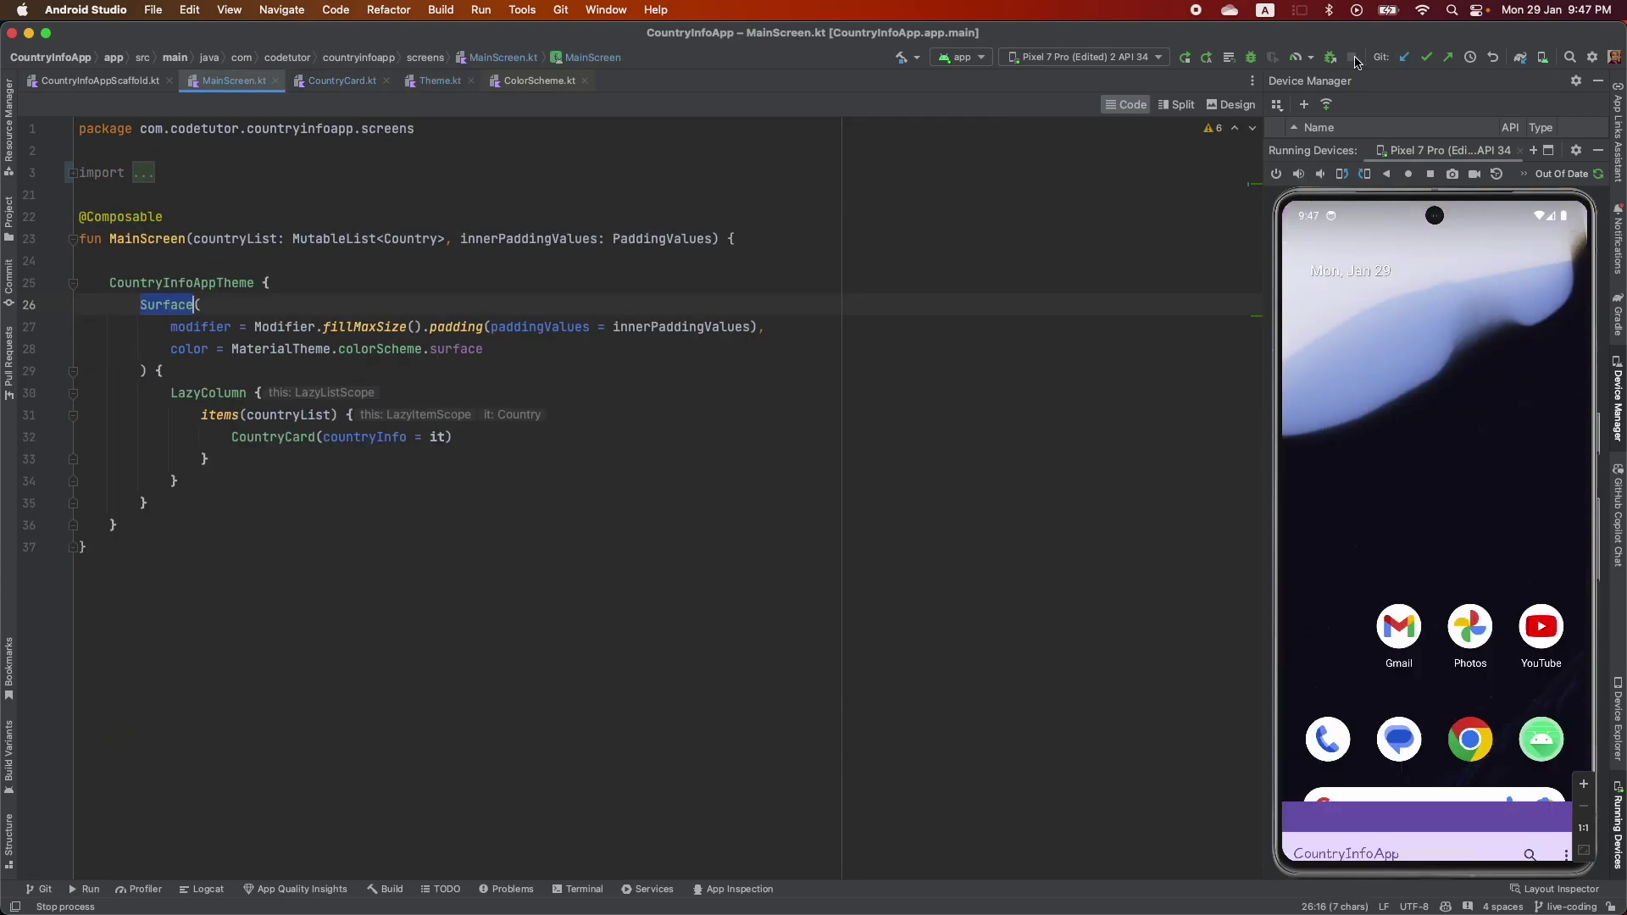
Relaunch CountryInfoApp on the emulator, glance at Theme.kt, and return to CountryCard.kt
{"action": "left_click", "coordinate": [1186, 61]}
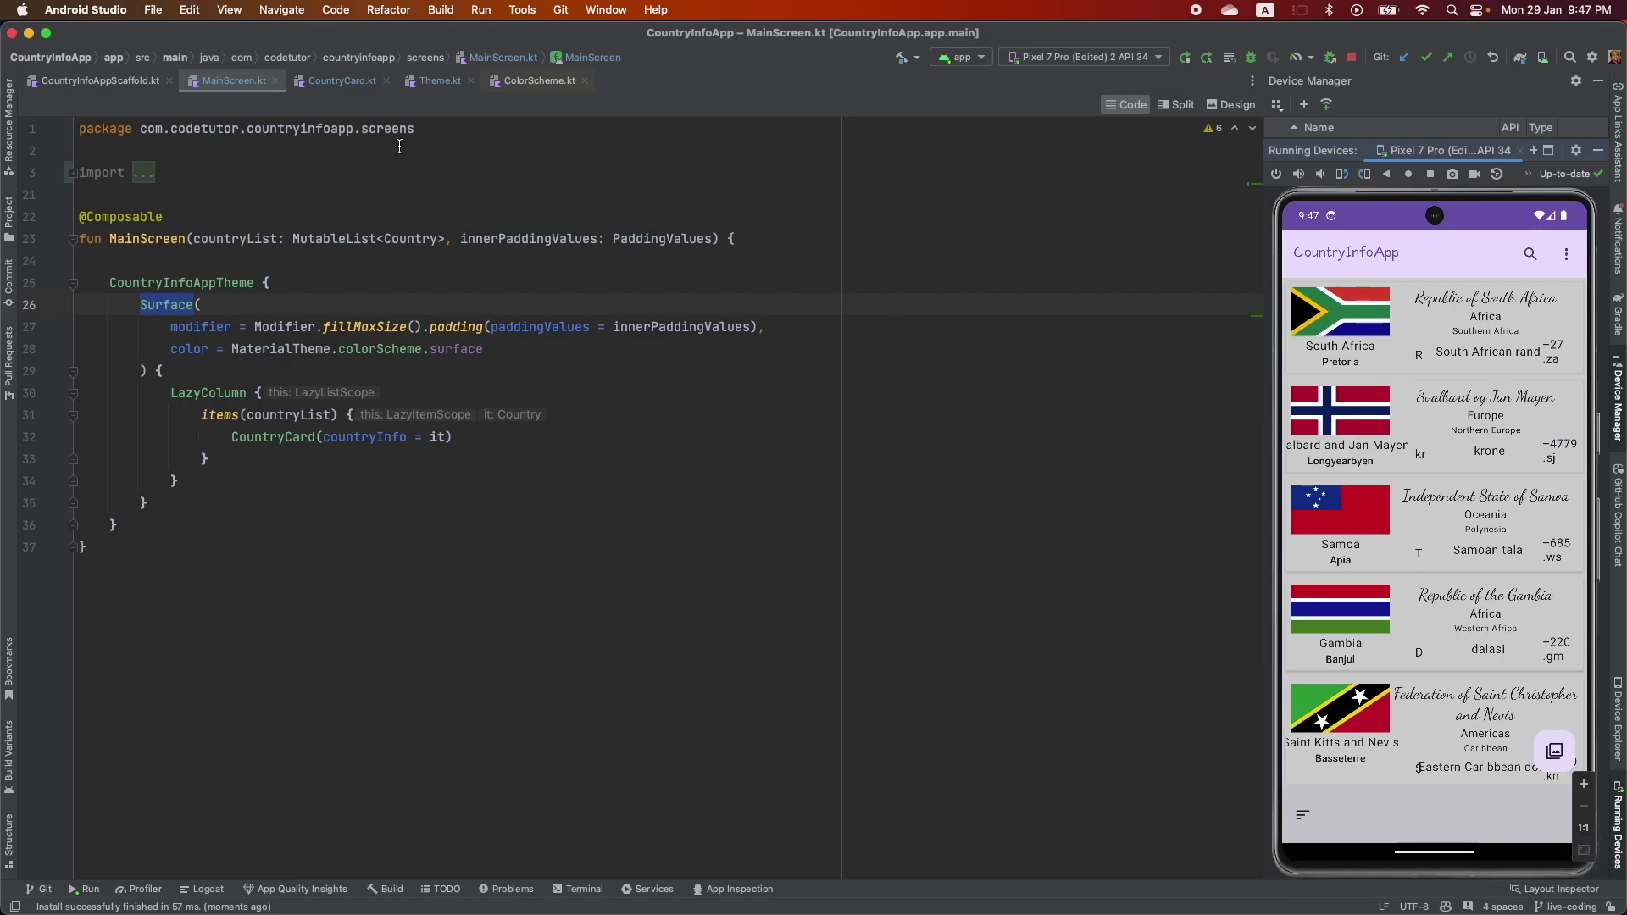
{"action": "left_click", "coordinate": [441, 80]}
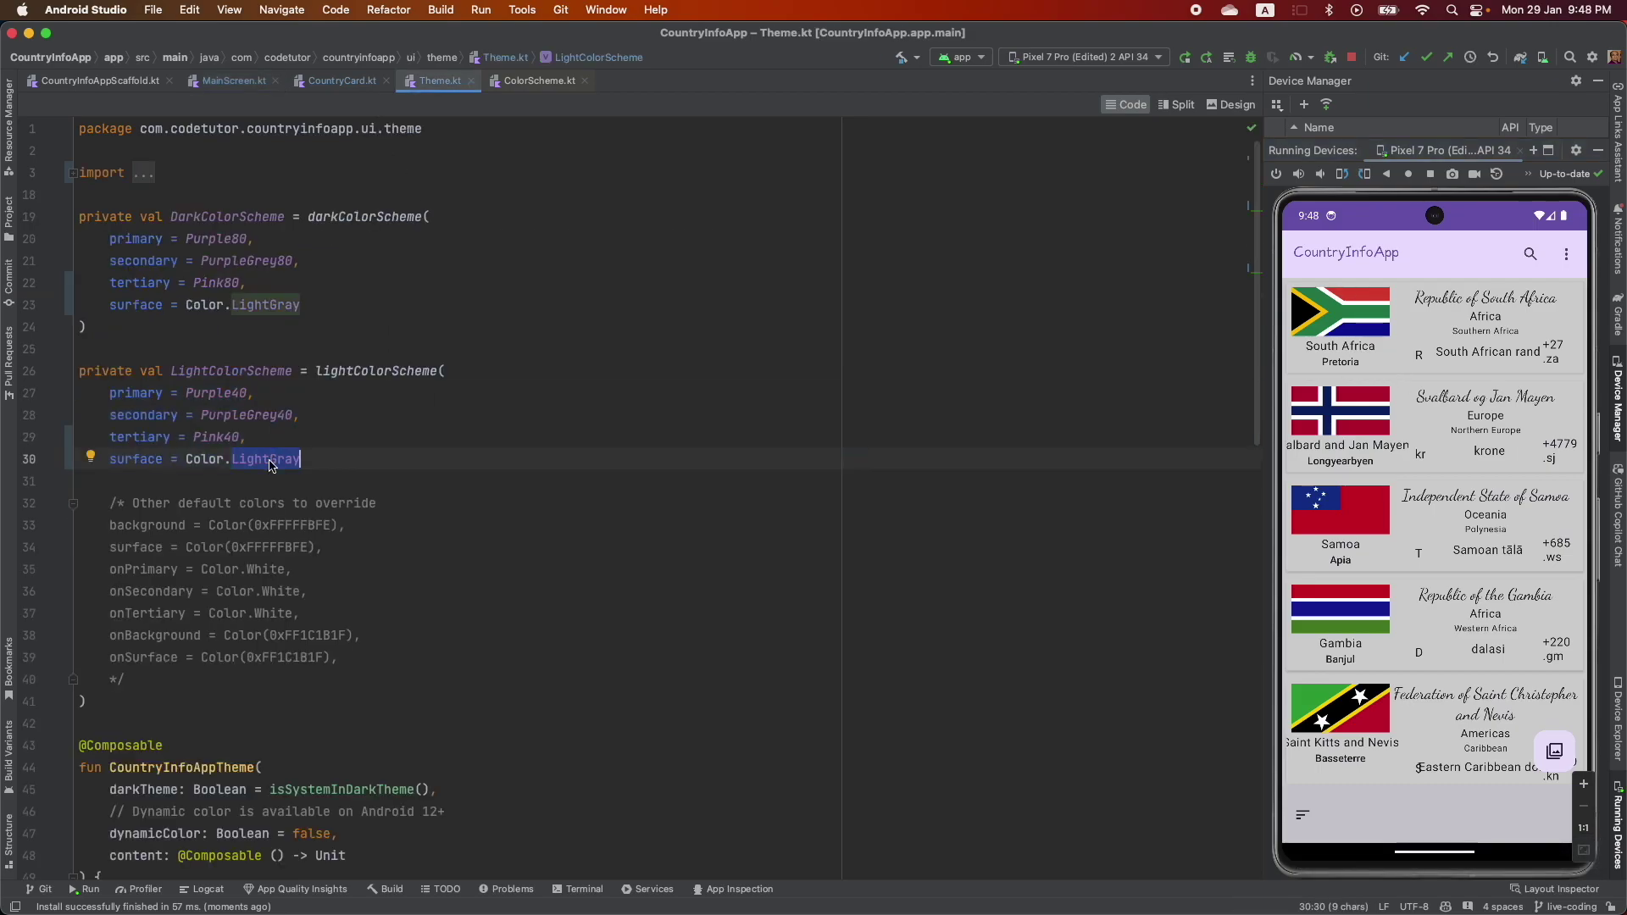
{"action": "left_click", "coordinate": [343, 82]}
Change the card Surface colour from colorScheme.surface to colorScheme.surfaceVariant via autocomplete
{"action": "double_click", "coordinate": [417, 419]}
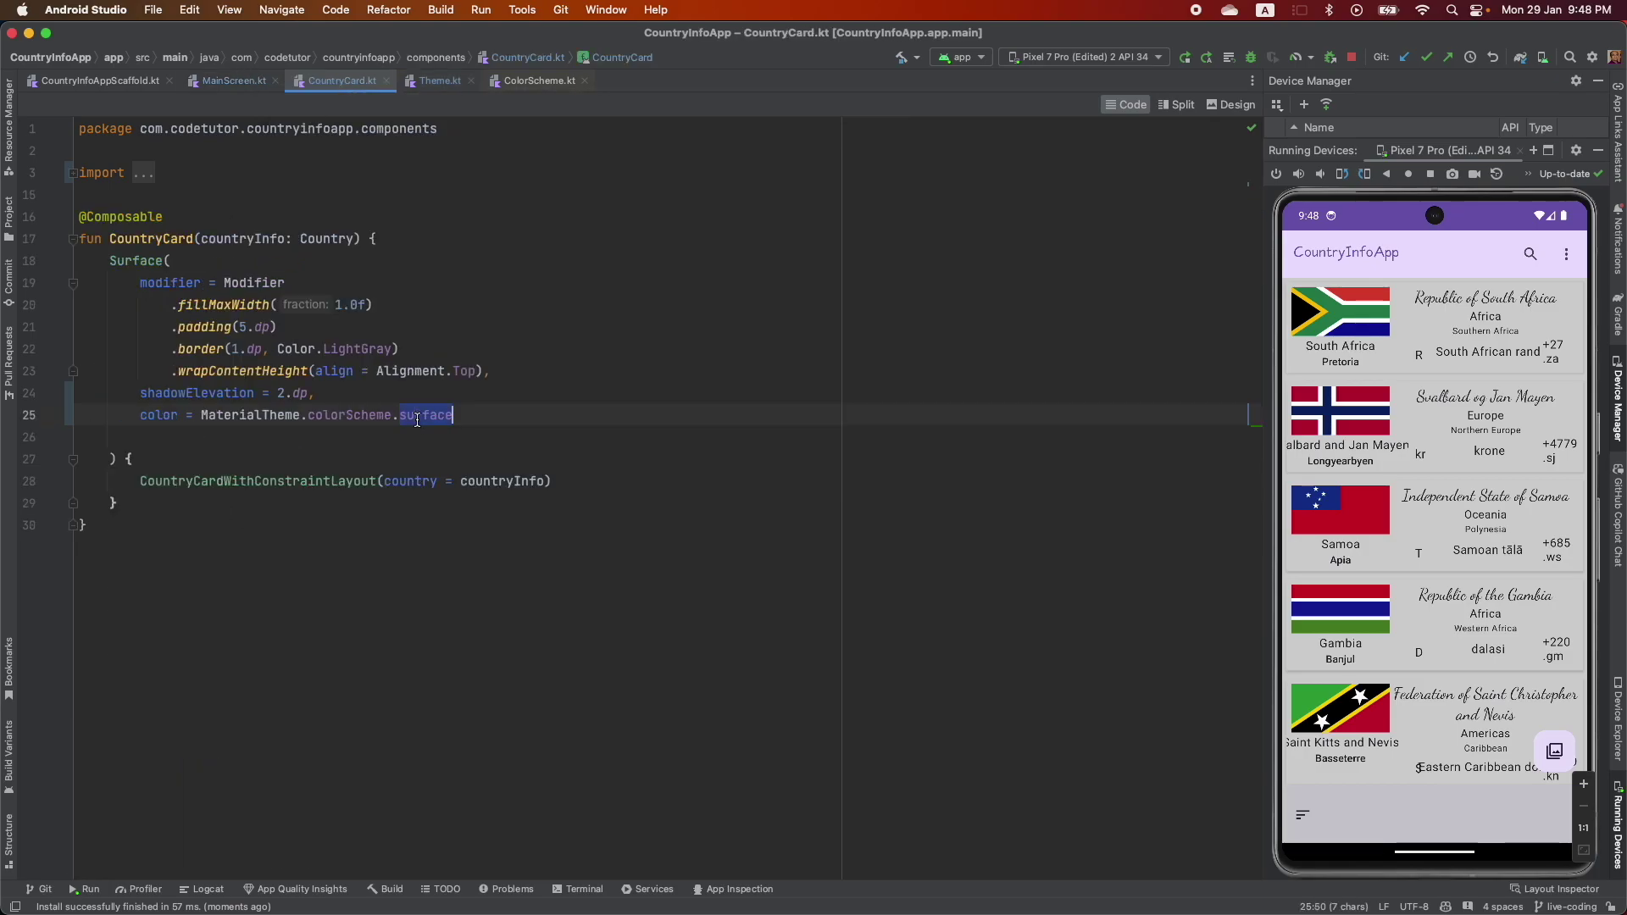
{"action": "key", "text": "BackSpace"}
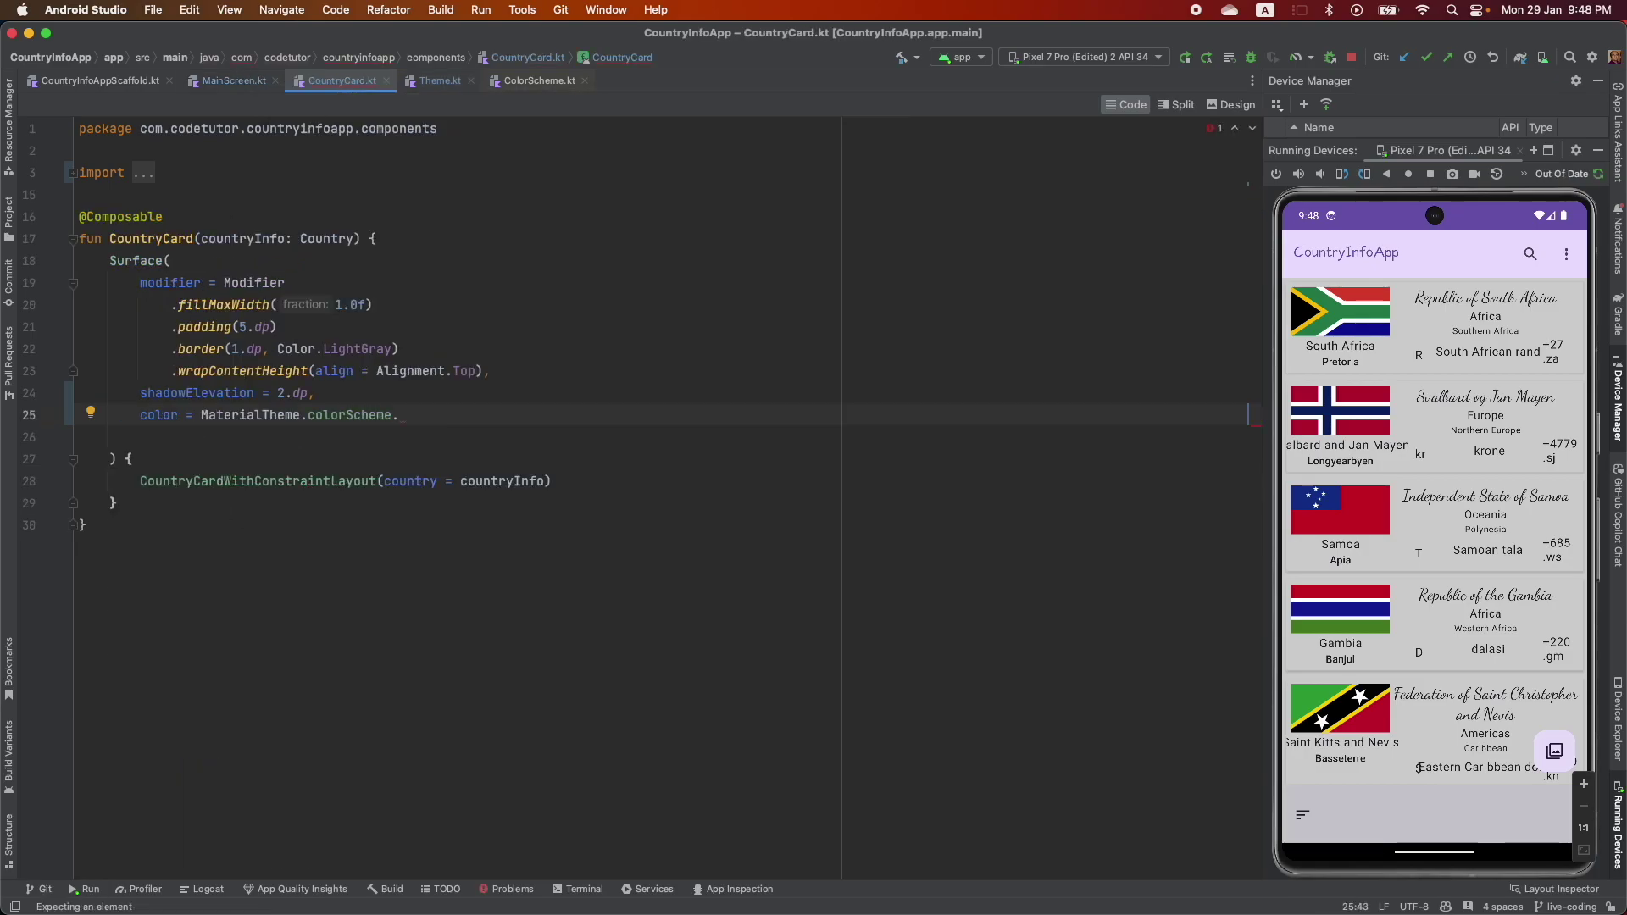
{"action": "type", "text": "sur"}
{"action": "key", "text": "ctrl+space"}
{"action": "key", "text": "Return"}
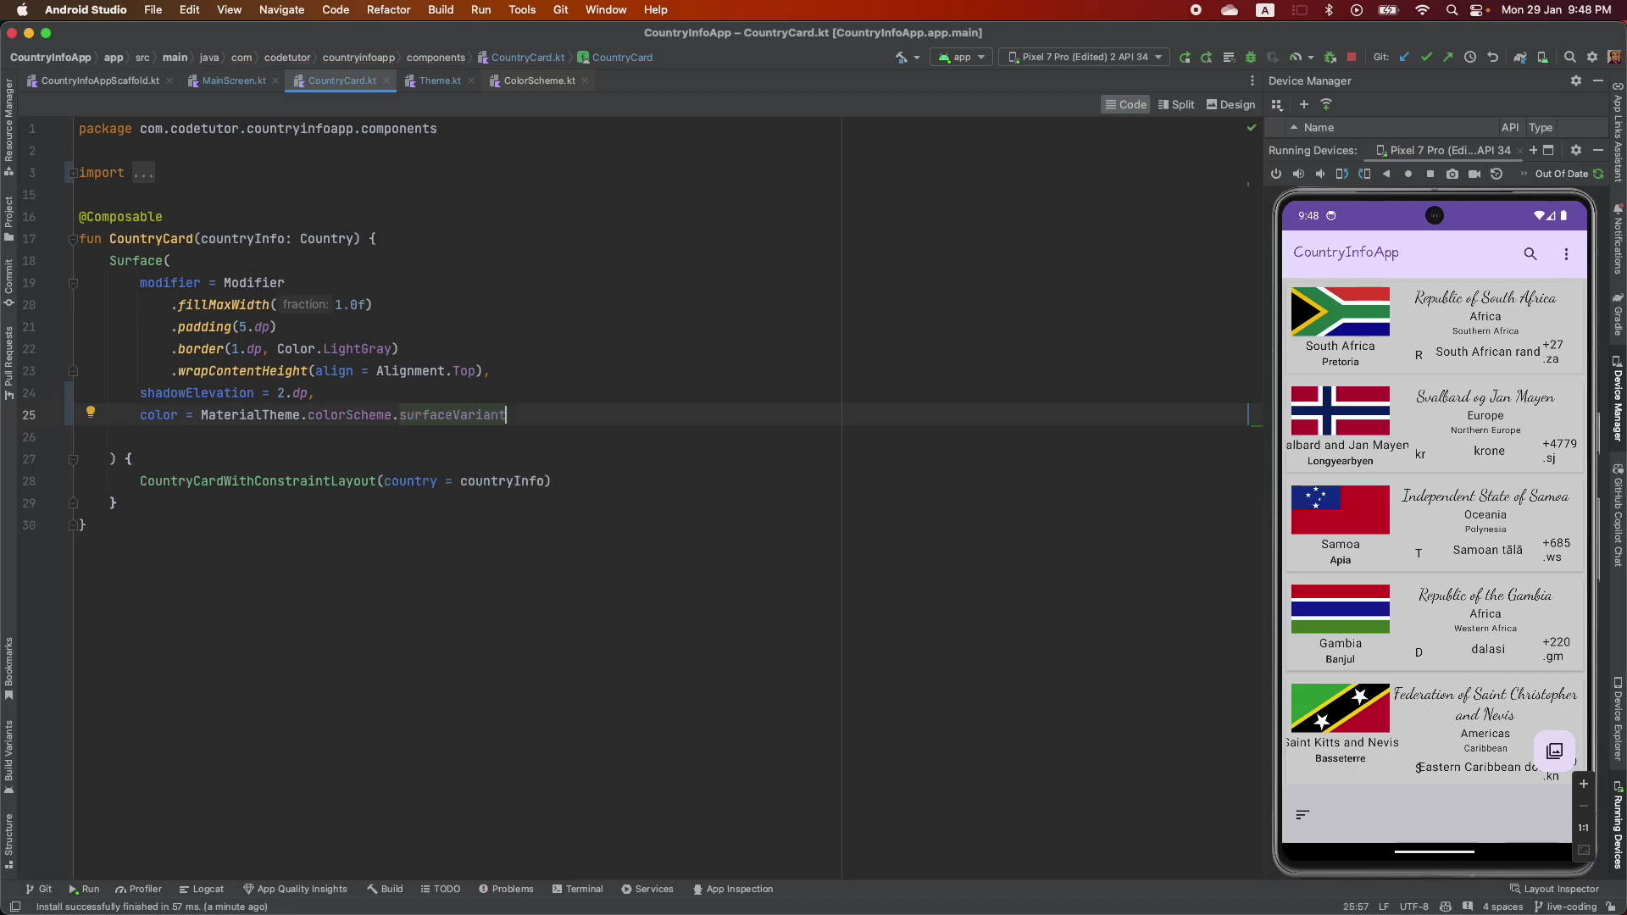
Stop and rerun the app, then jump to the surfaceVariant declaration
{"action": "left_click", "coordinate": [1350, 58]}
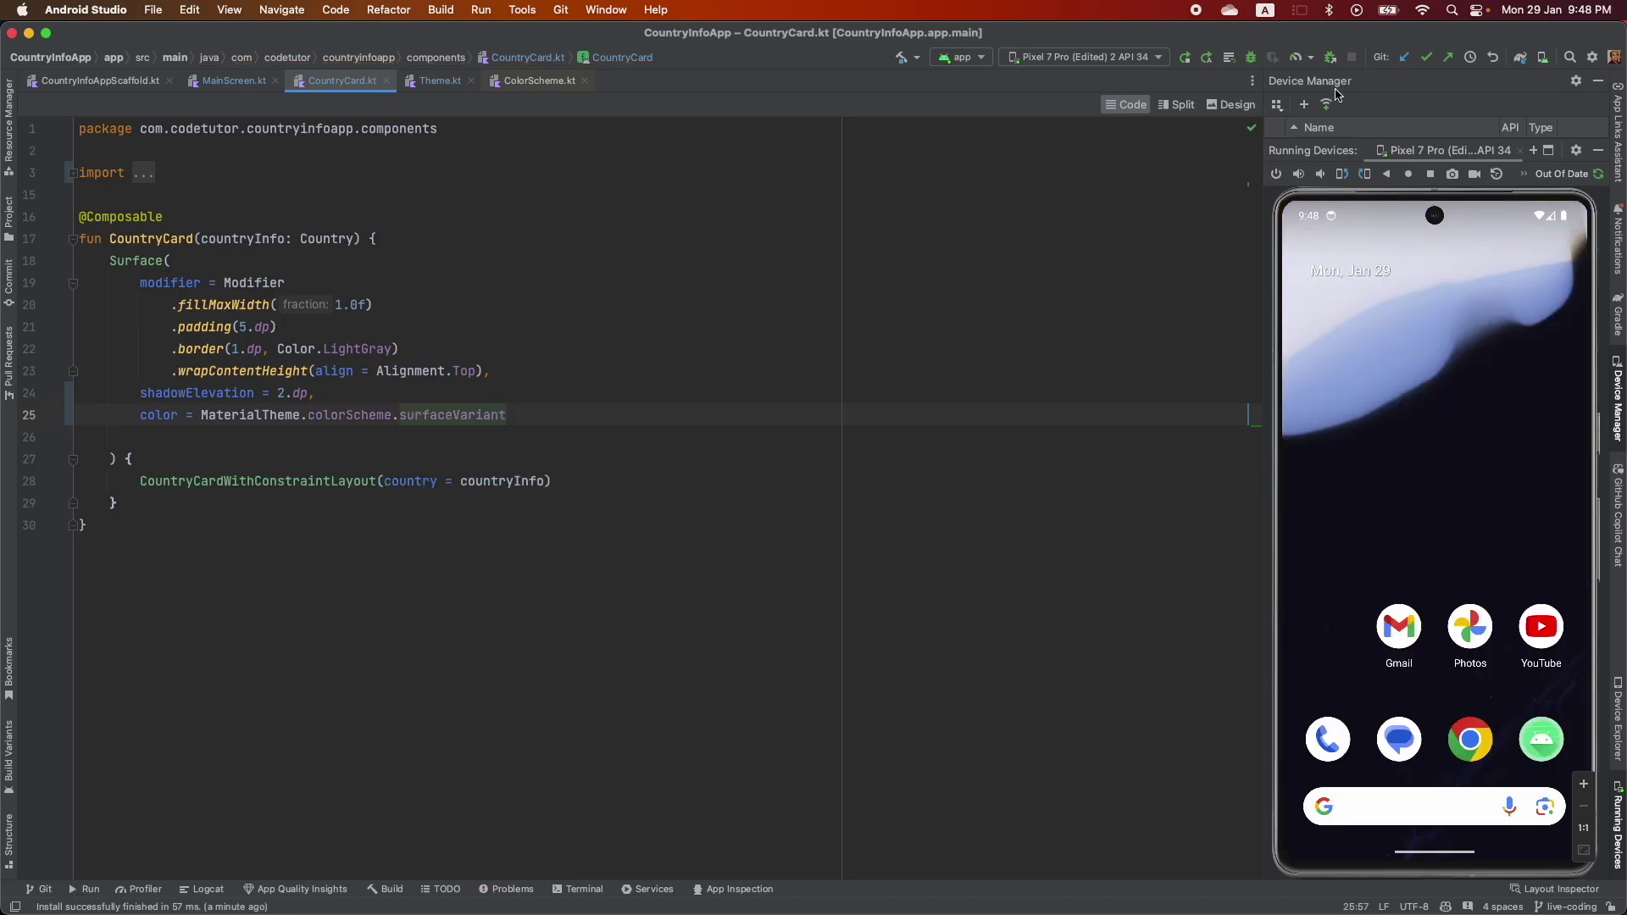
{"action": "left_click", "coordinate": [1186, 60]}
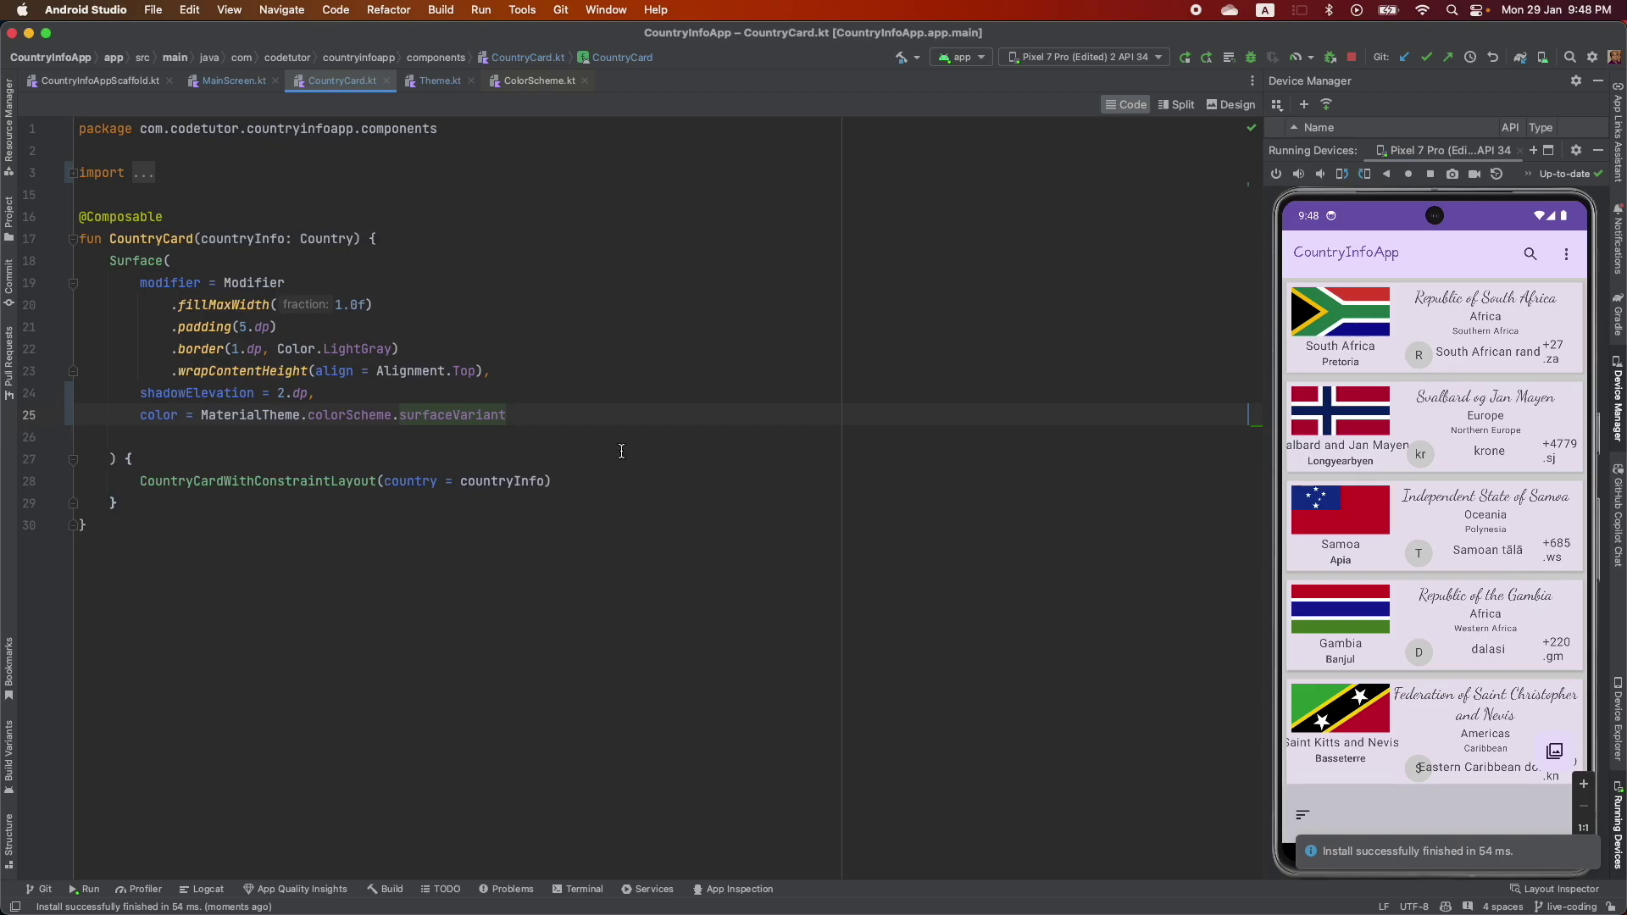
{"action": "left_click", "coordinate": [475, 417]}
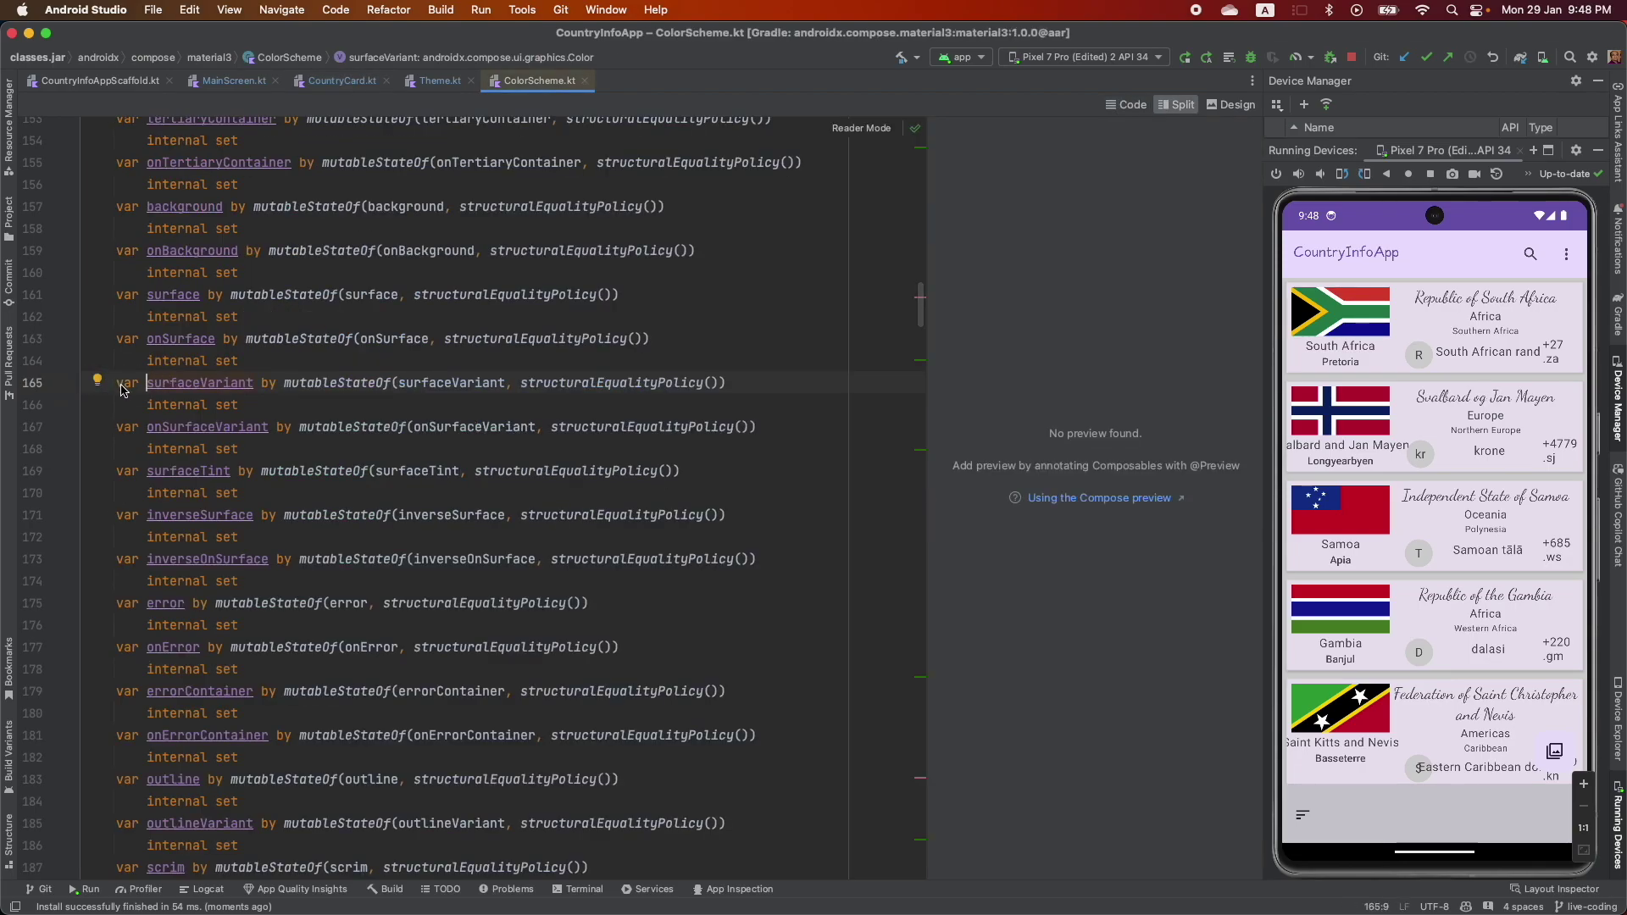
Inspect surfaceVariant's declaration in ColorScheme.kt, then review the DarkColorScheme entries in Theme.kt
{"action": "left_click", "coordinate": [747, 382]}
{"action": "key", "text": "super+shift+Left"}
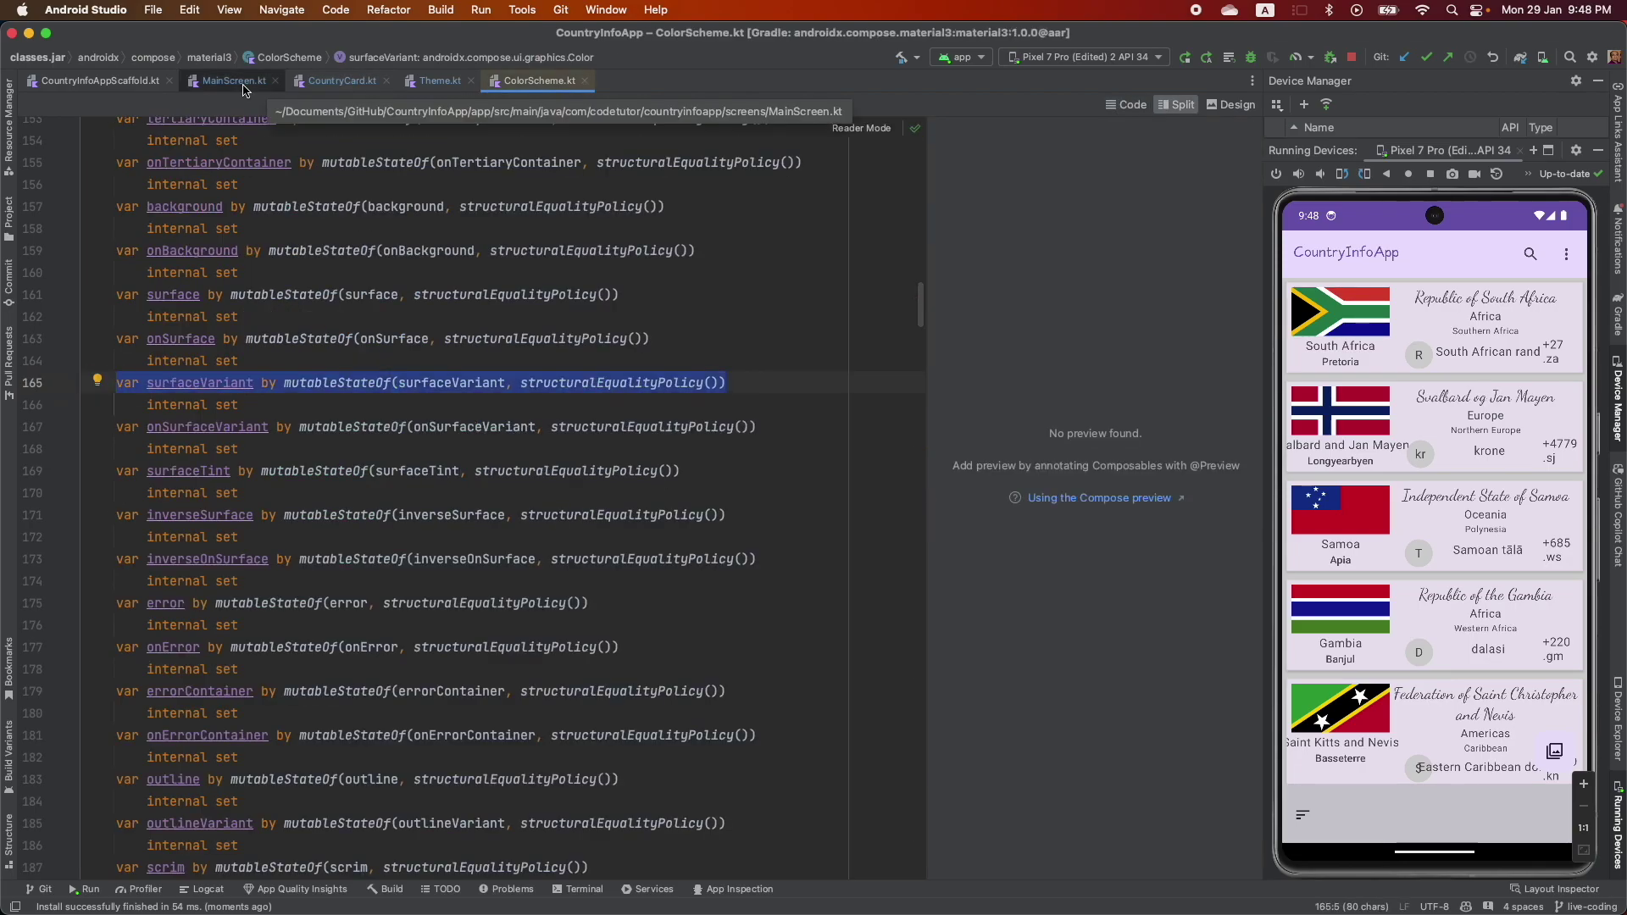
{"action": "left_click", "coordinate": [232, 80]}
{"action": "left_click", "coordinate": [434, 80]}
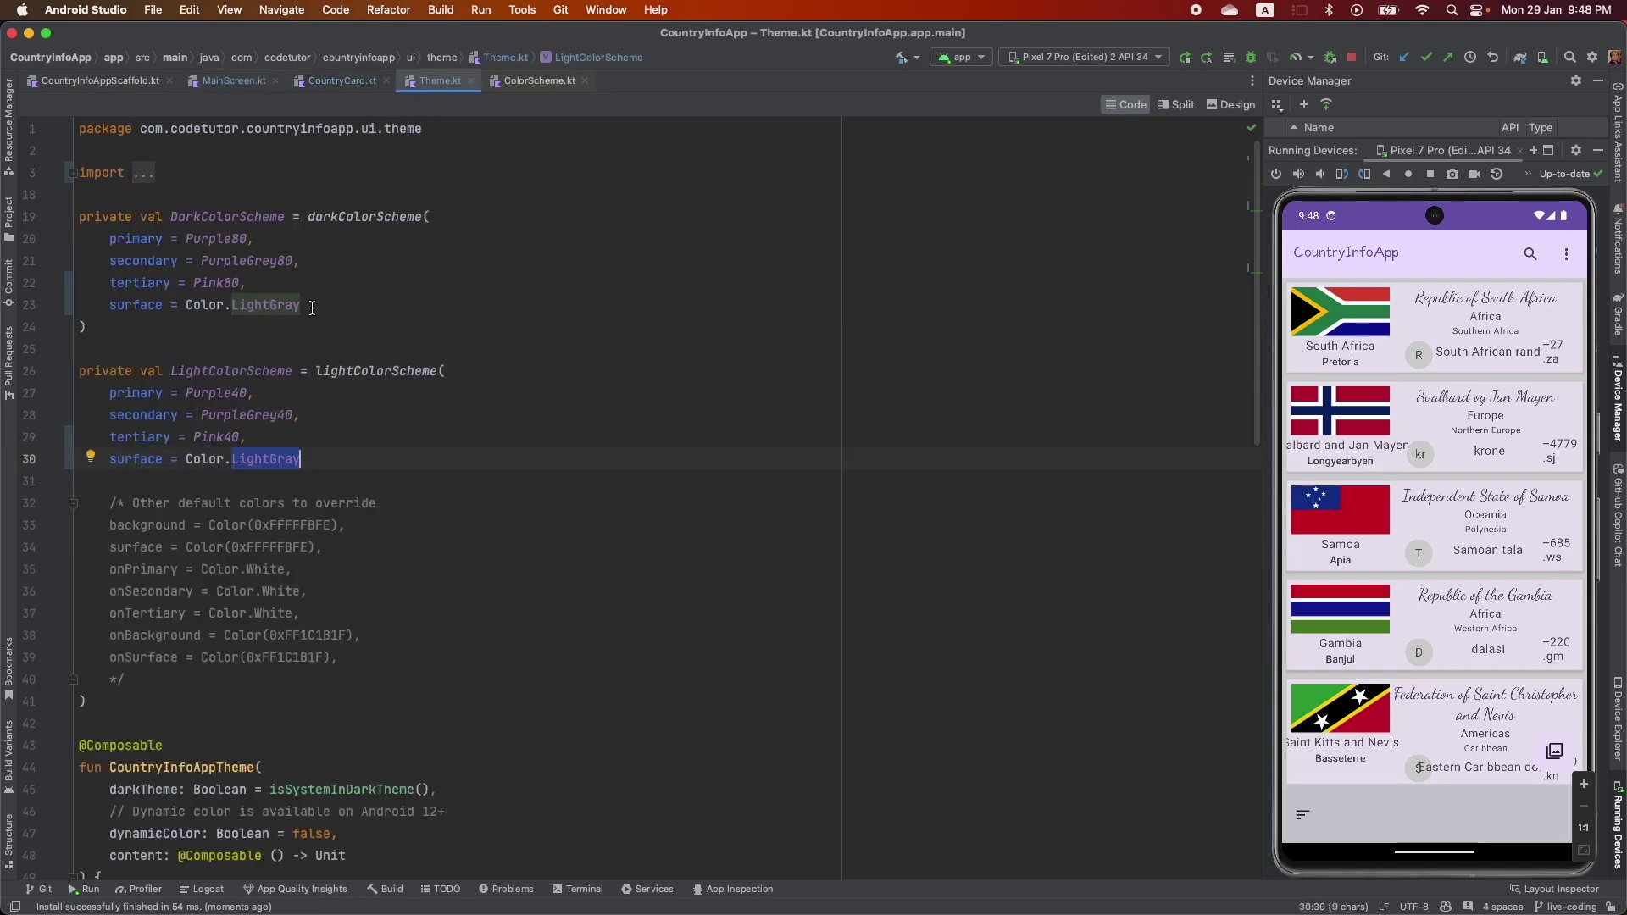
{"action": "left_click_drag", "start_coordinate": [248, 282], "coordinate": [110, 239]}
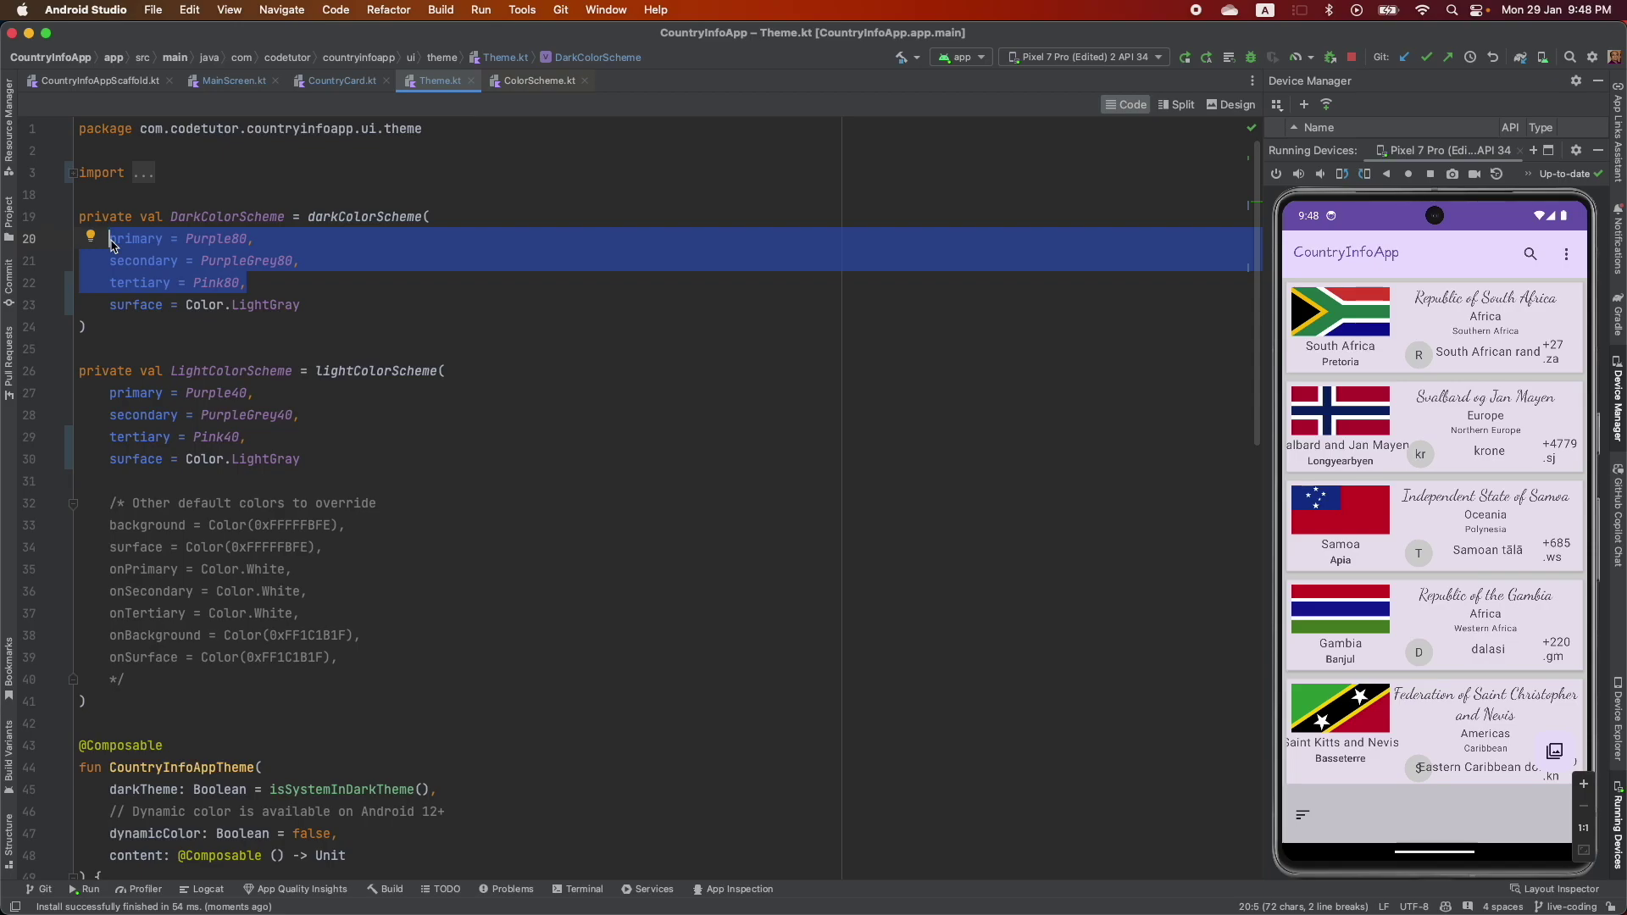
Add surfaceVariant = Color.Green to DarkColorScheme below its surface entry
{"action": "left_click", "coordinate": [303, 306]}
{"action": "type", "text": ","}
{"action": "key", "text": "Return"}
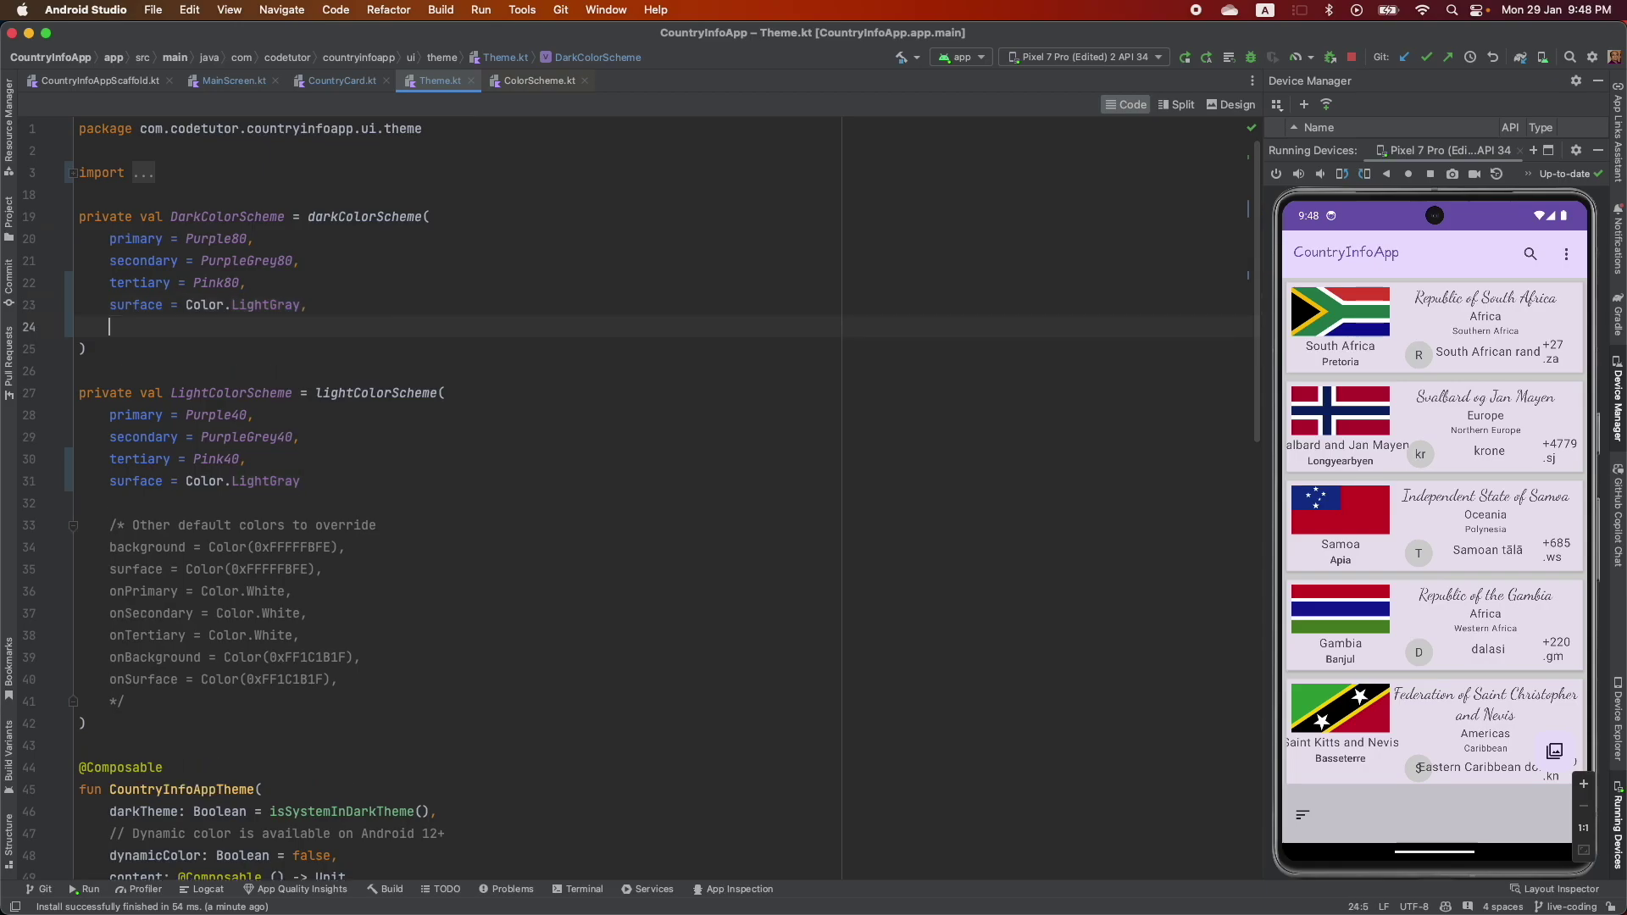
{"action": "type", "text": "surfa"}
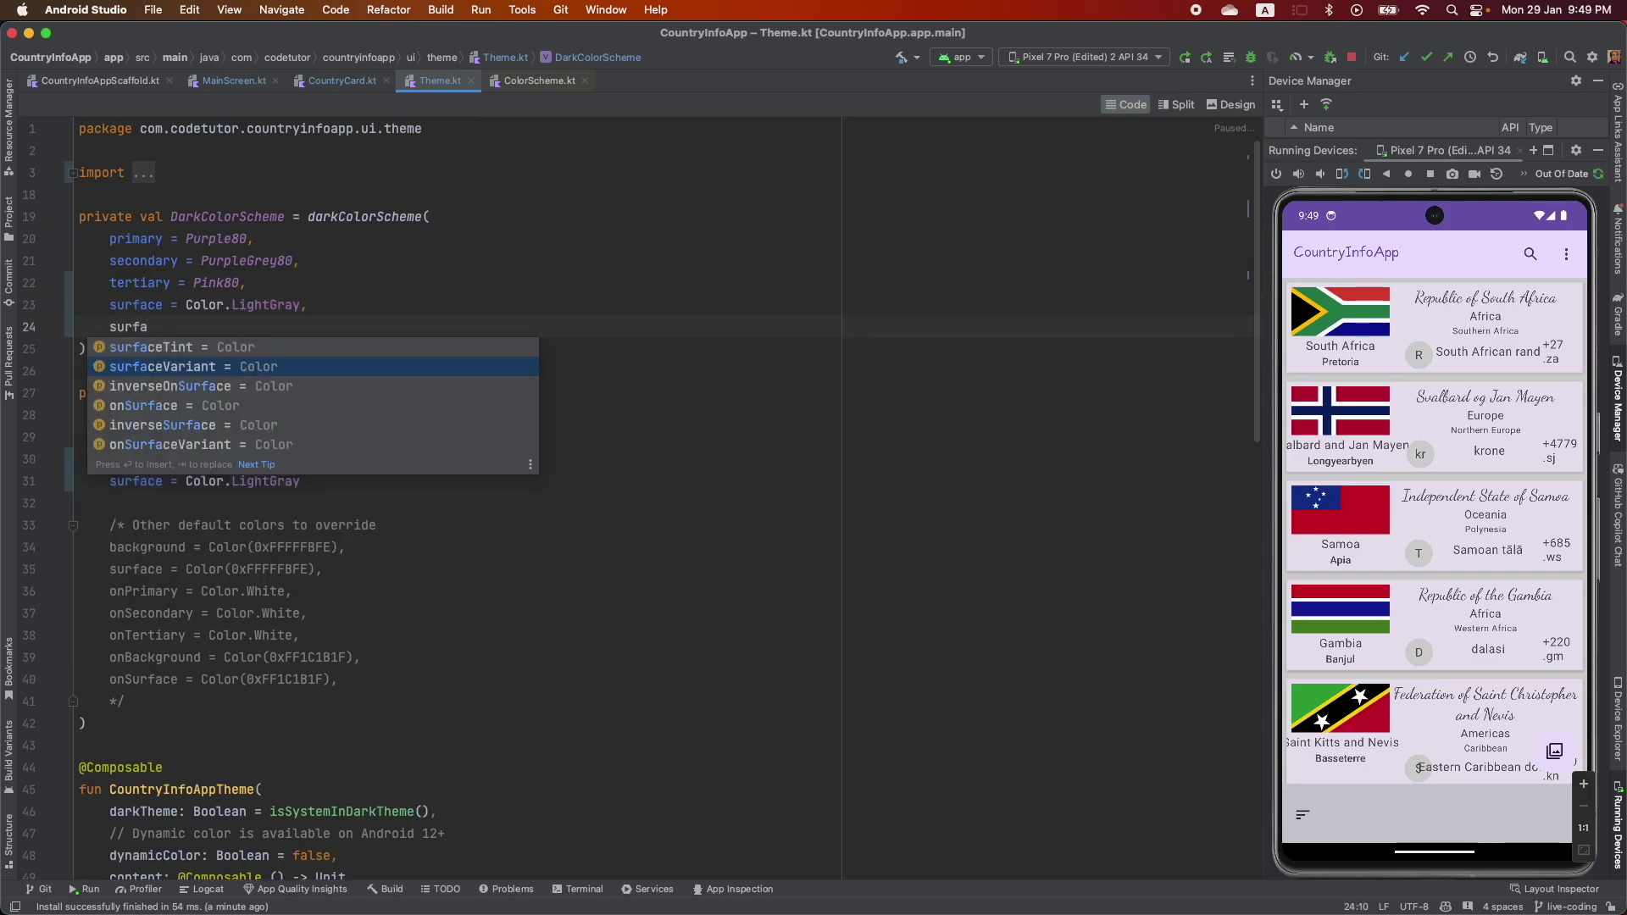
{"action": "key", "text": "Return"}
{"action": "type", "text": "Col"}
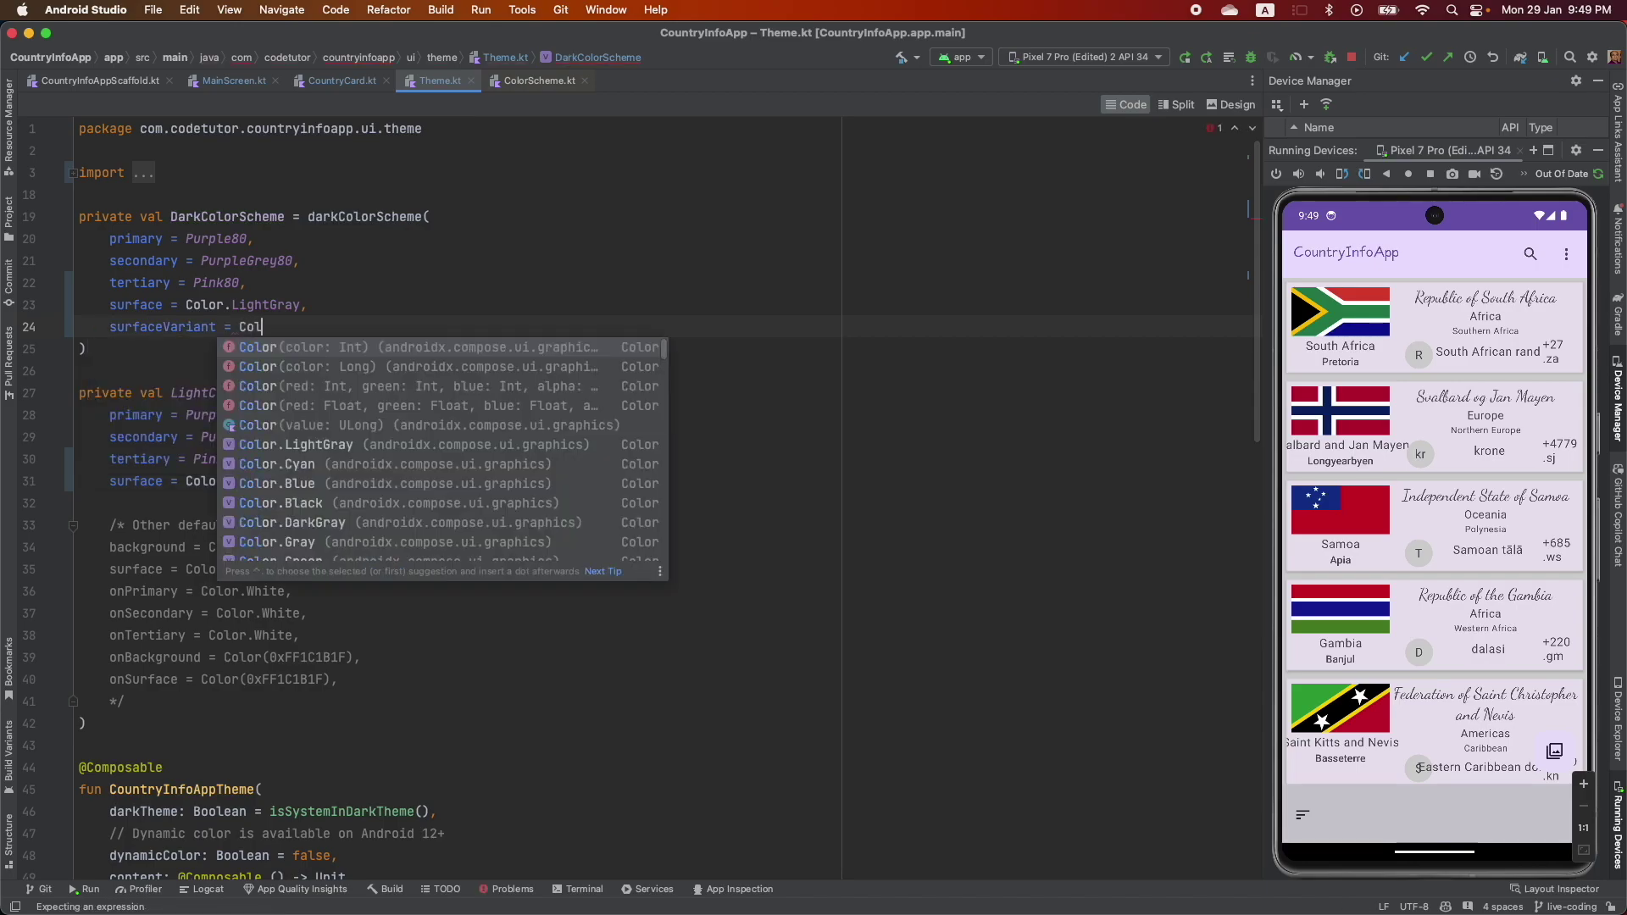
{"action": "key", "text": "Down"}
{"action": "key", "text": "Down"}
{"action": "key", "text": "Down"}
{"action": "key", "text": "Down"}
{"action": "key", "text": "Down"}
{"action": "key", "text": "Down"}
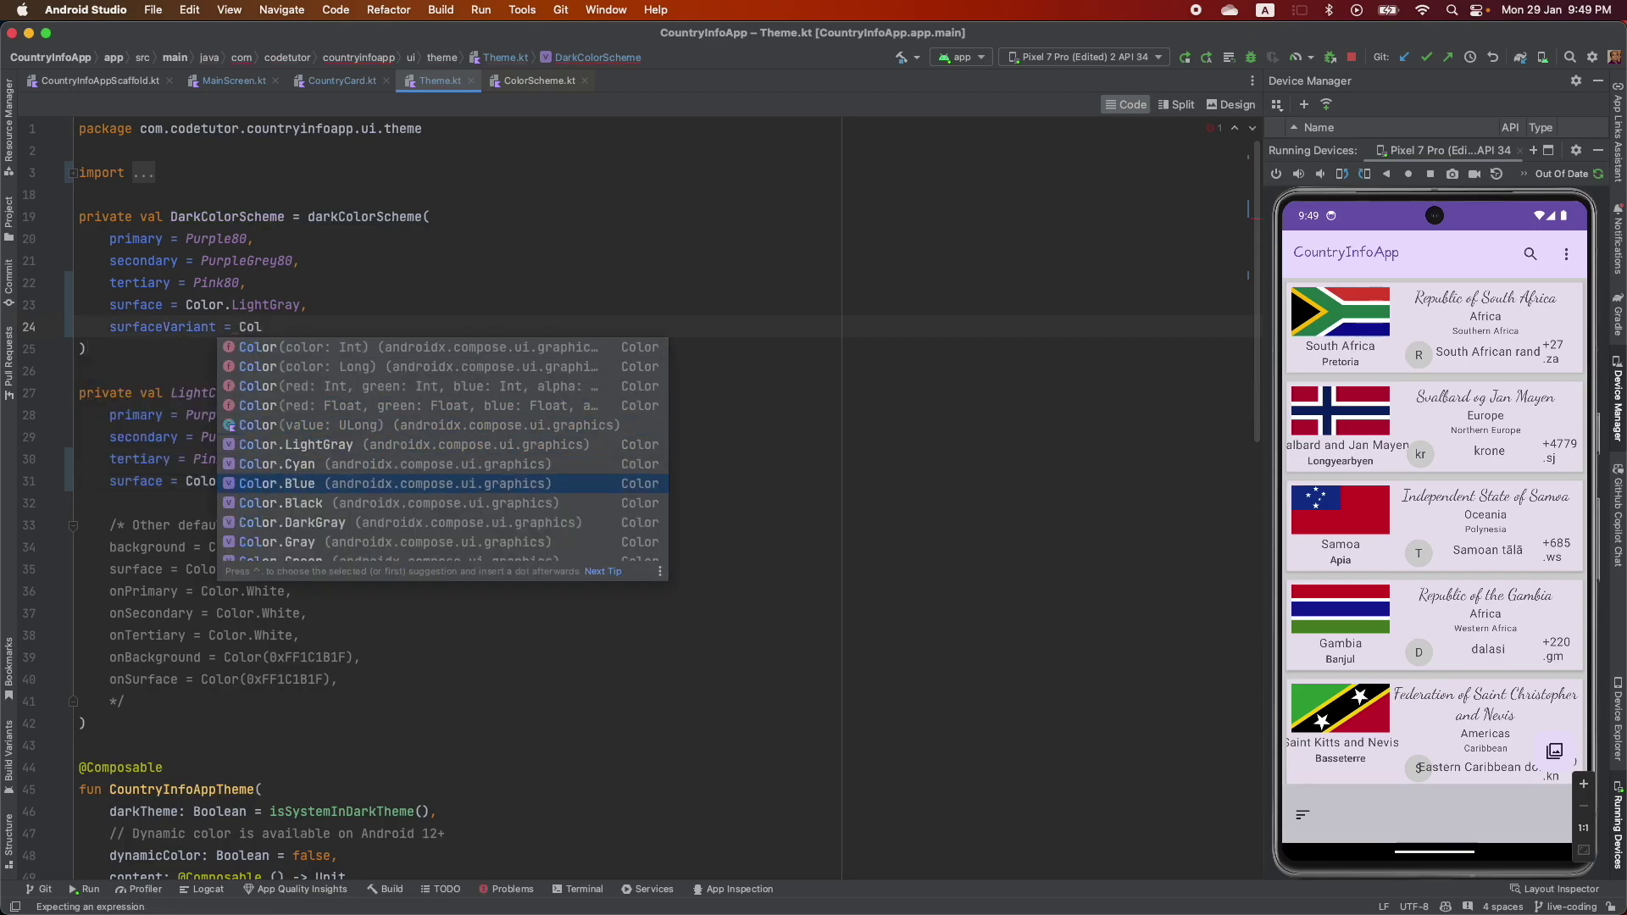
{"action": "key", "text": "Down"}
{"action": "key", "text": "Down"}
{"action": "key", "text": "Down"}
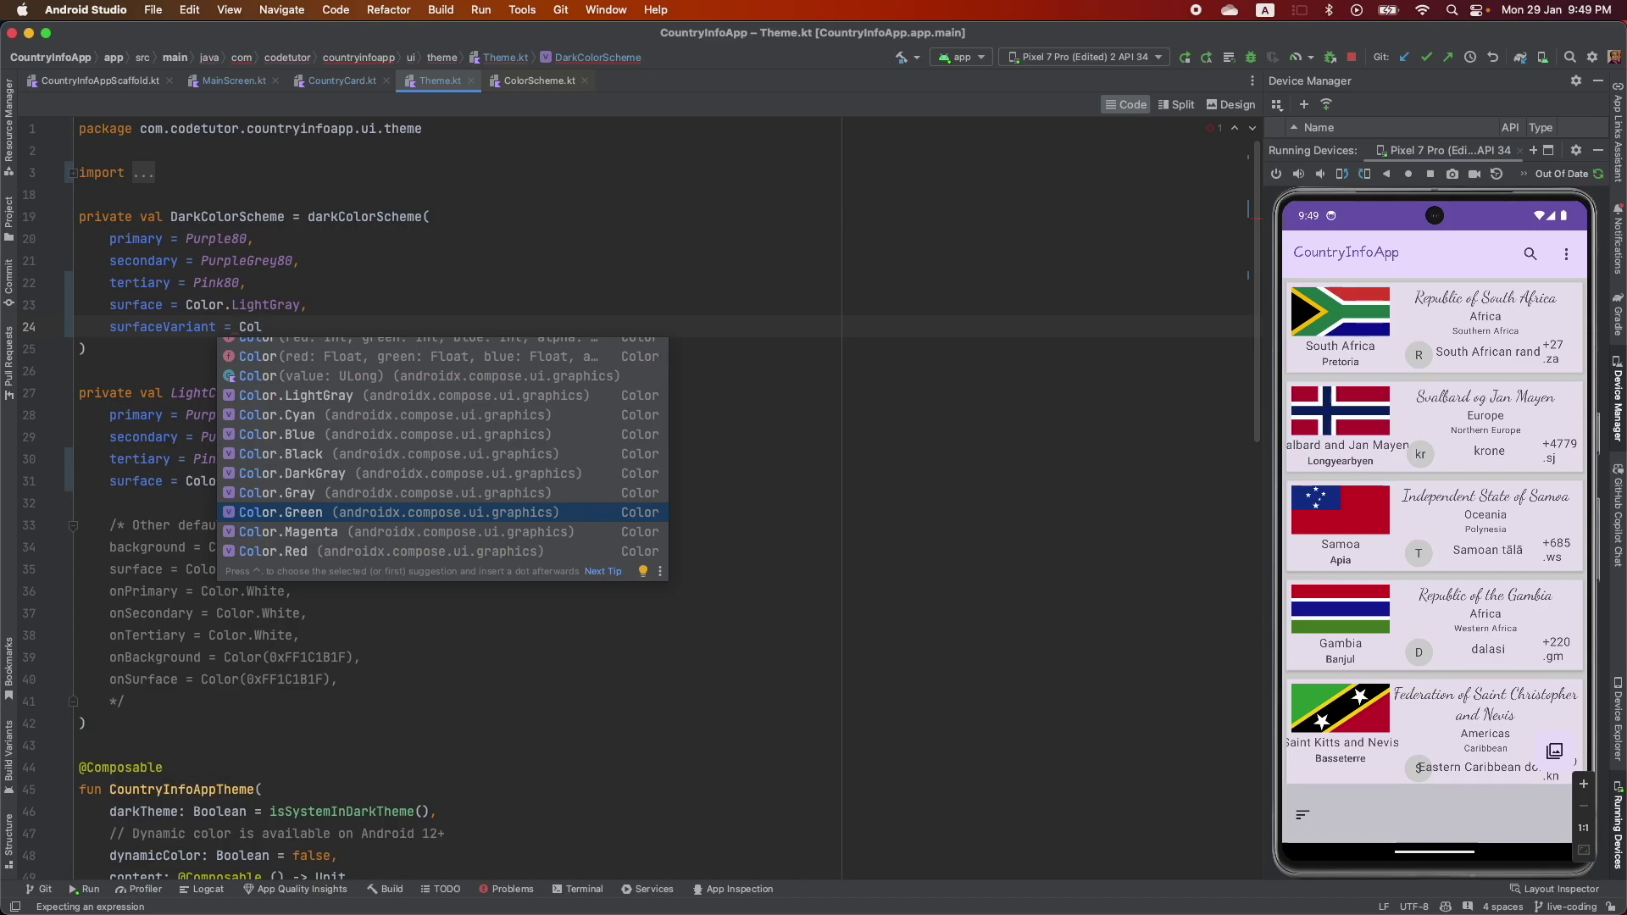
{"action": "key", "text": "Return"}
Add surfaceVariant = Color.Green to LightColorScheme and rerun the app
{"action": "key", "text": "super+c"}
{"action": "left_click", "coordinate": [309, 481]}
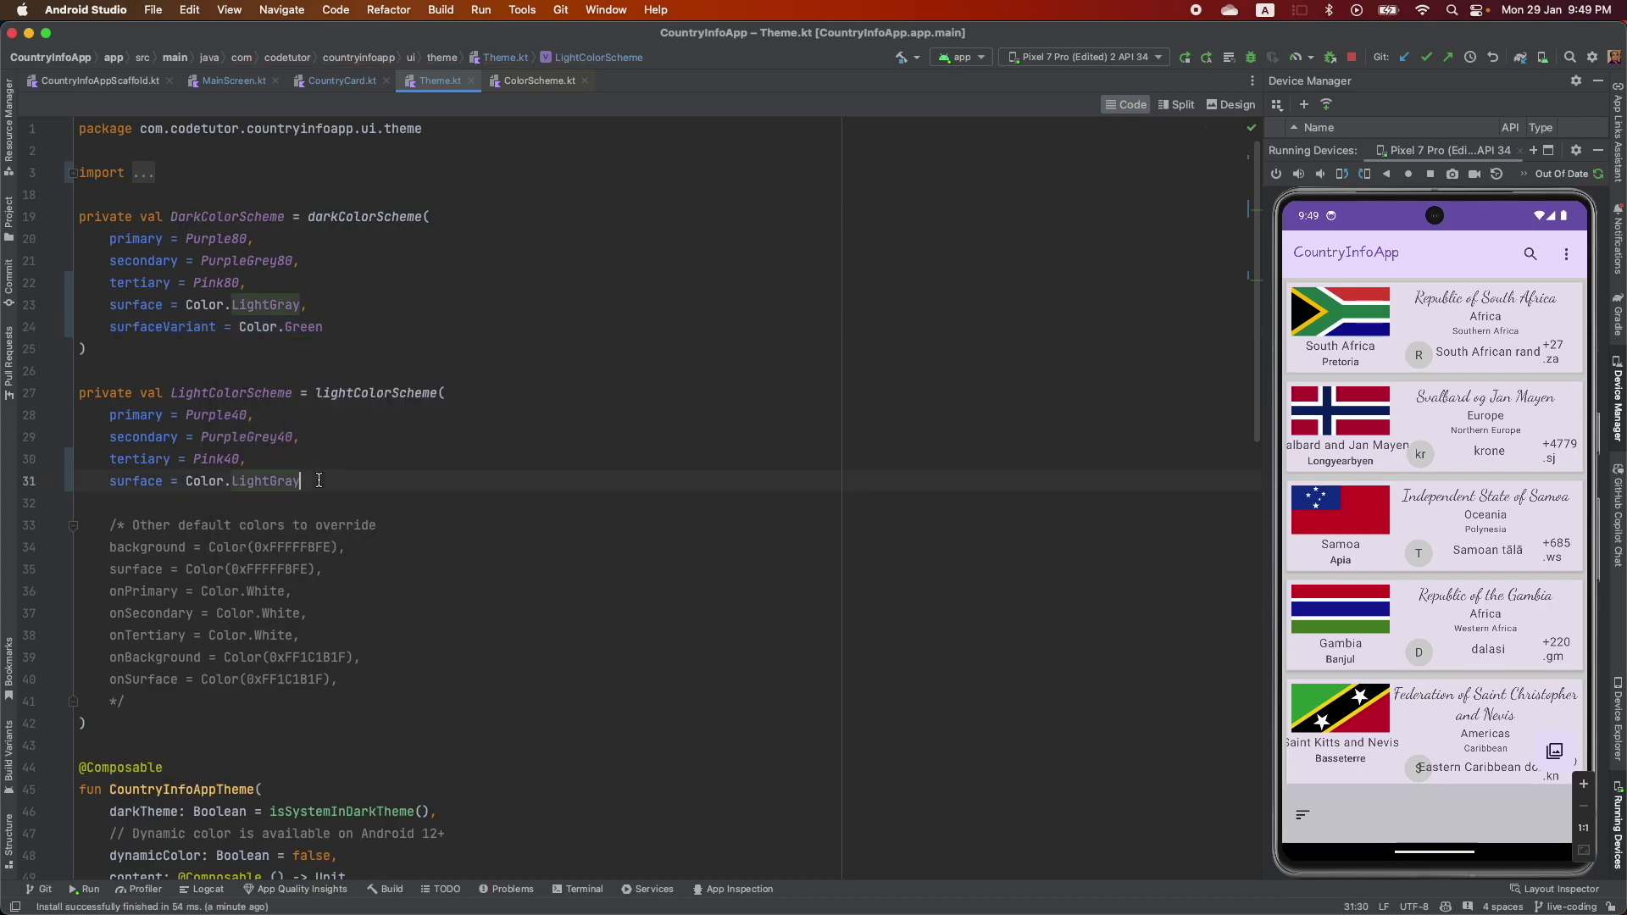
{"action": "key", "text": "super+v"}
{"action": "left_click", "coordinate": [1185, 59]}
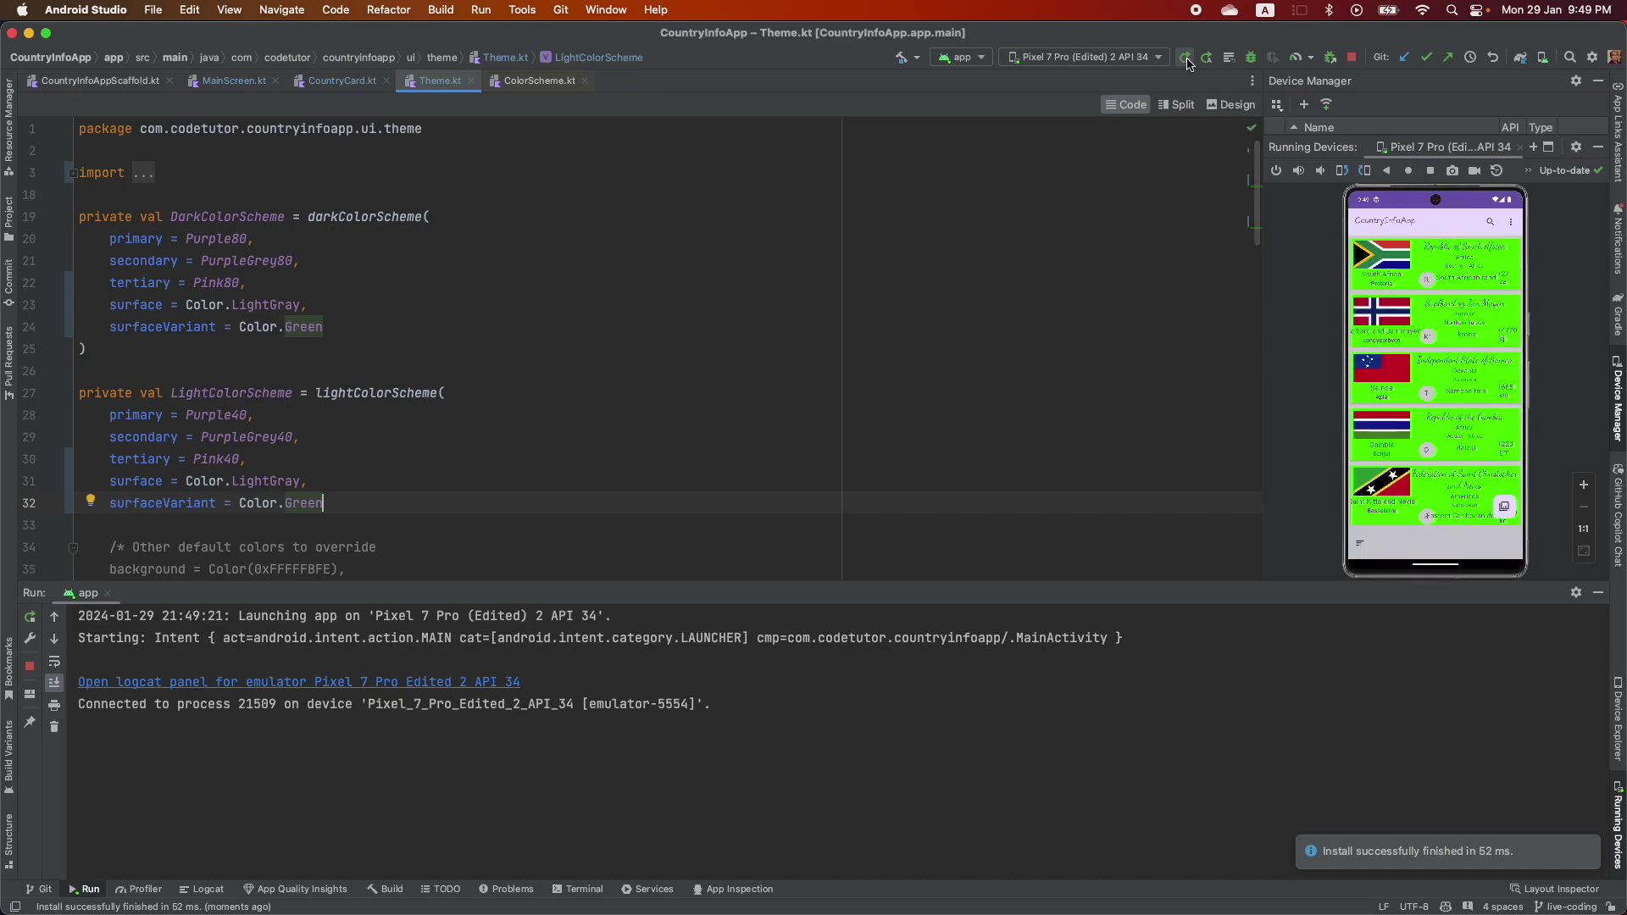
Delete the surfaceVariant = Color.Green lines from the light and dark schemes
{"action": "key", "text": "shift+Home"}
{"action": "key", "text": "BackSpace"}
{"action": "key", "text": "BackSpace"}
{"action": "key", "text": "BackSpace"}
{"action": "left_click", "coordinate": [367, 333]}
{"action": "key", "text": "shift+Home"}
{"action": "key", "text": "BackSpace"}
{"action": "key", "text": "BackSpace"}
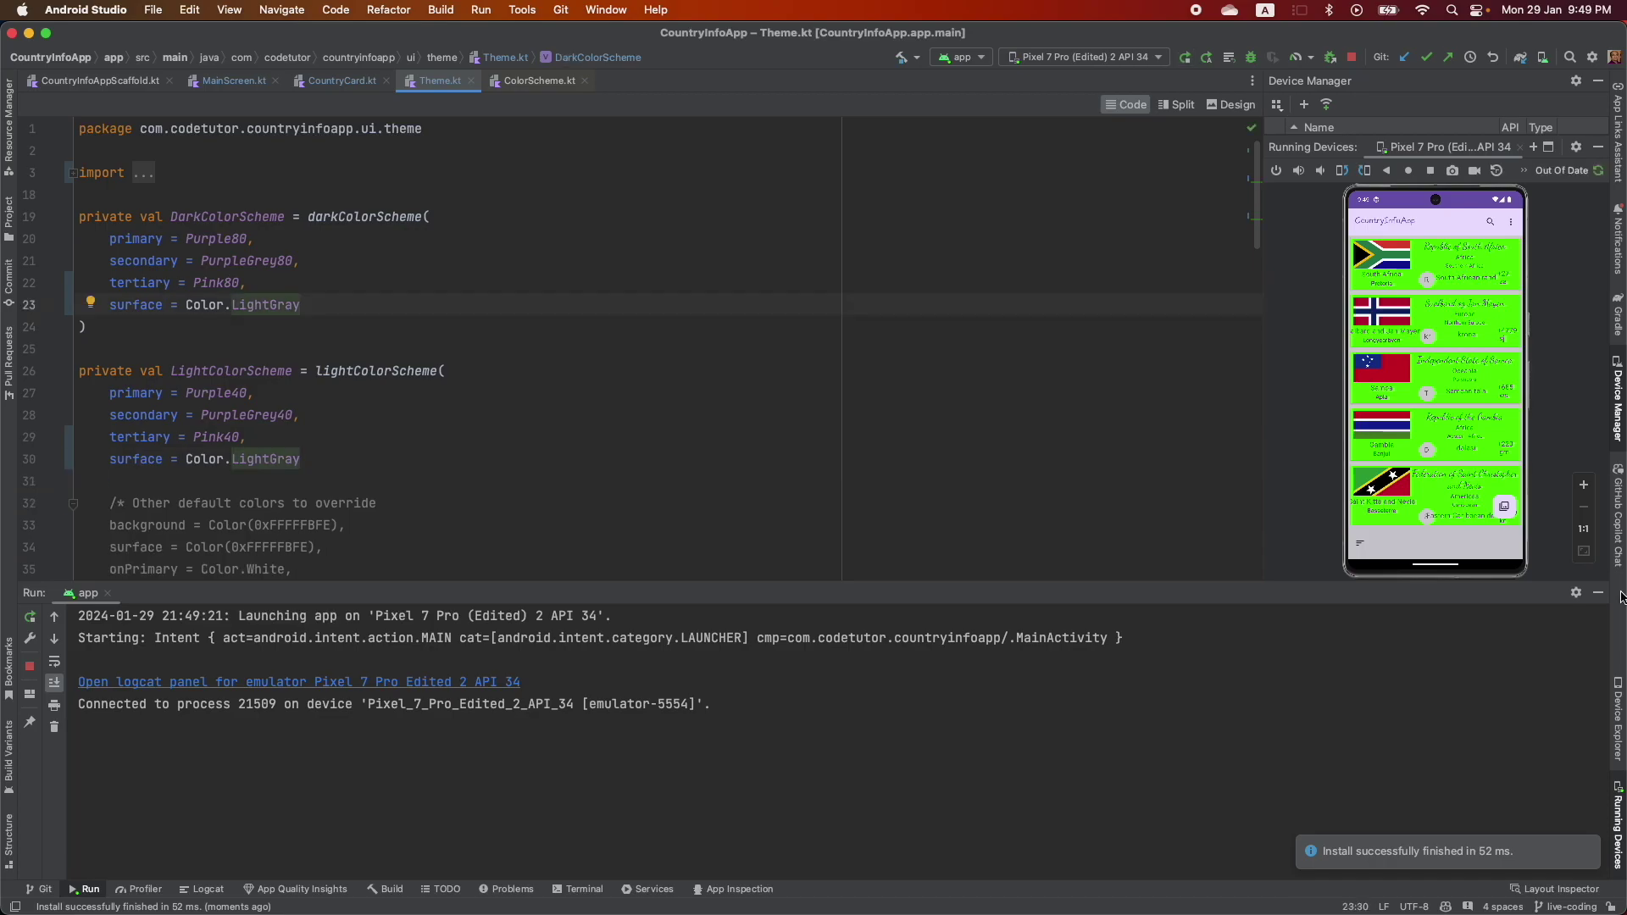
Rerun the app with default card colours and return to CountryCard.kt
{"action": "left_click", "coordinate": [1597, 594]}
{"action": "key", "text": "BackSpace"}
{"action": "left_click", "coordinate": [1185, 58]}
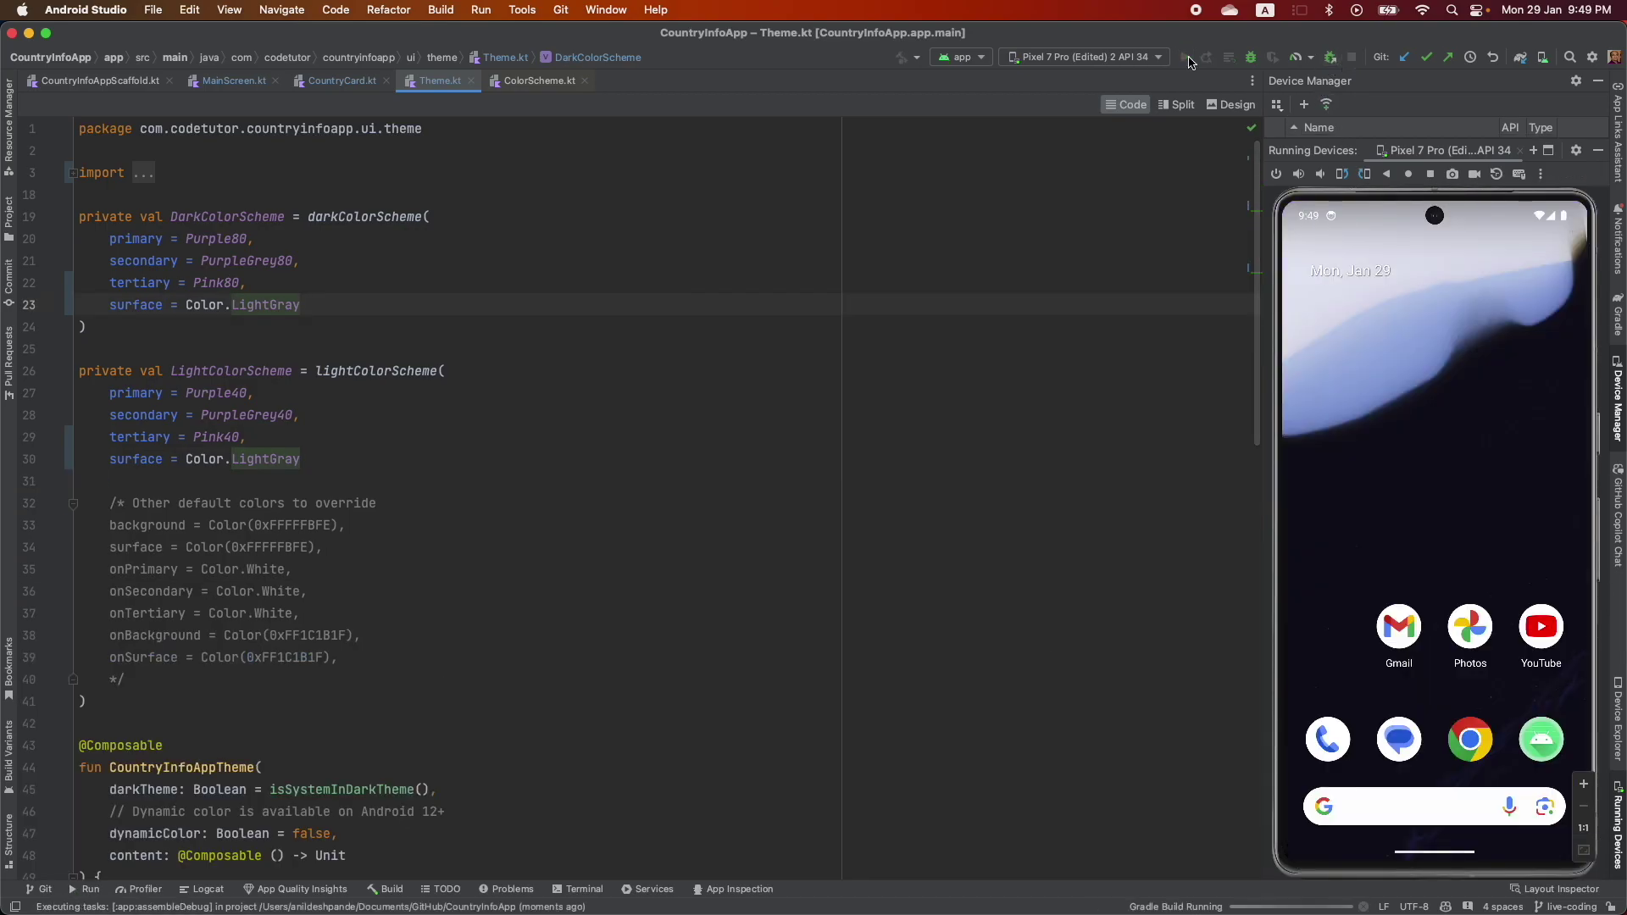
{"action": "left_click", "coordinate": [1598, 592]}
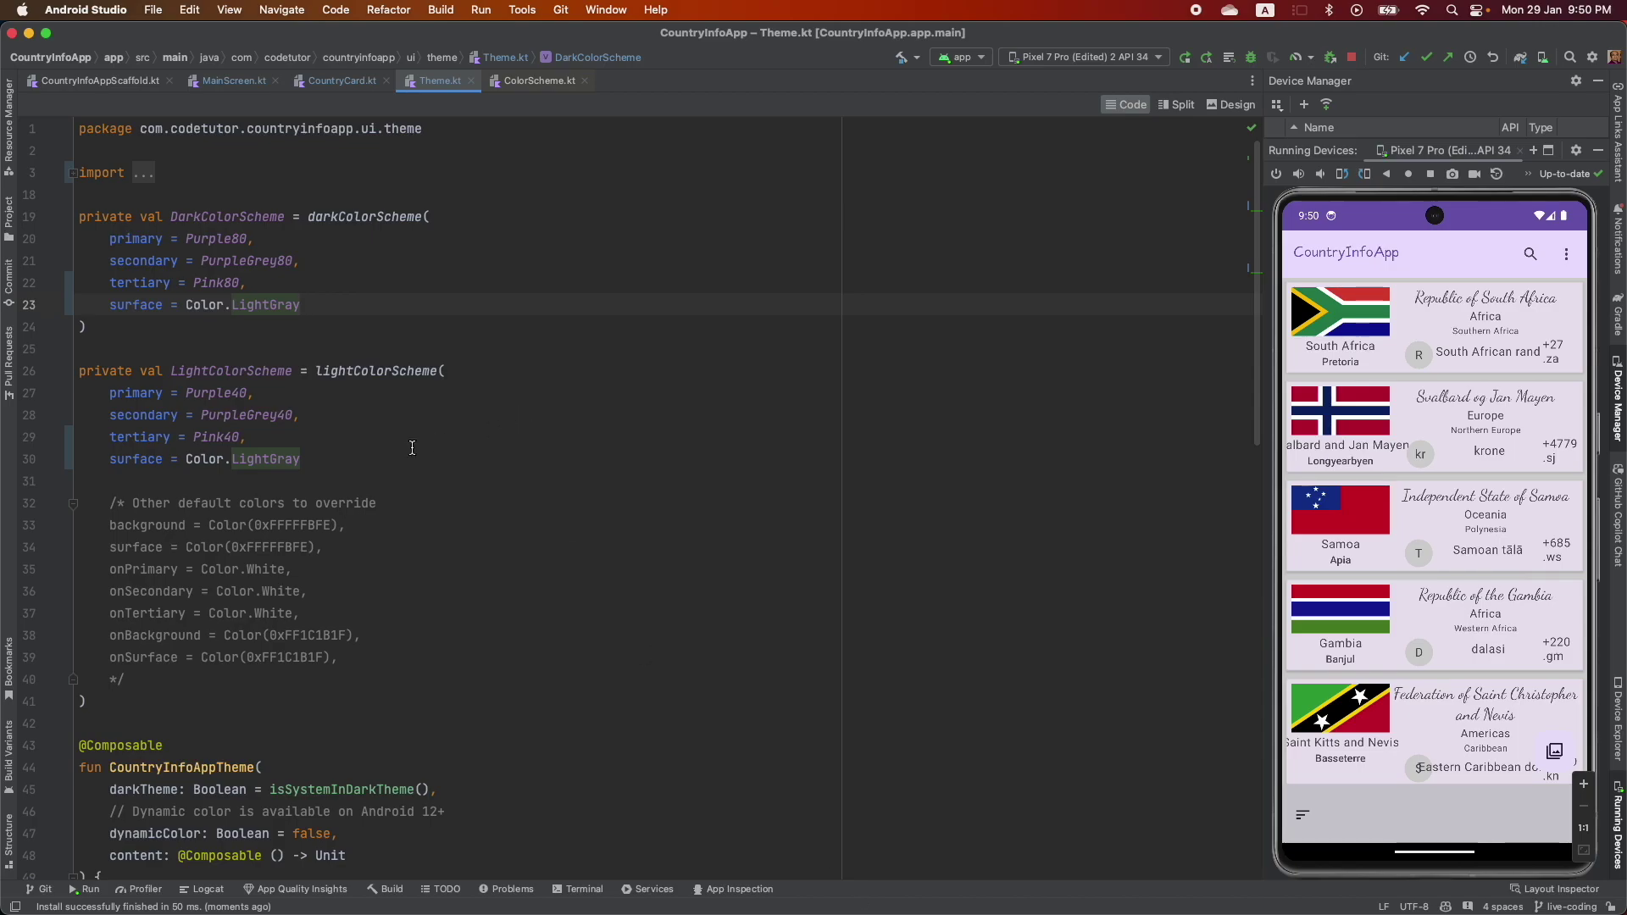
{"action": "left_click", "coordinate": [321, 459]}
{"action": "double_click", "coordinate": [128, 437]}
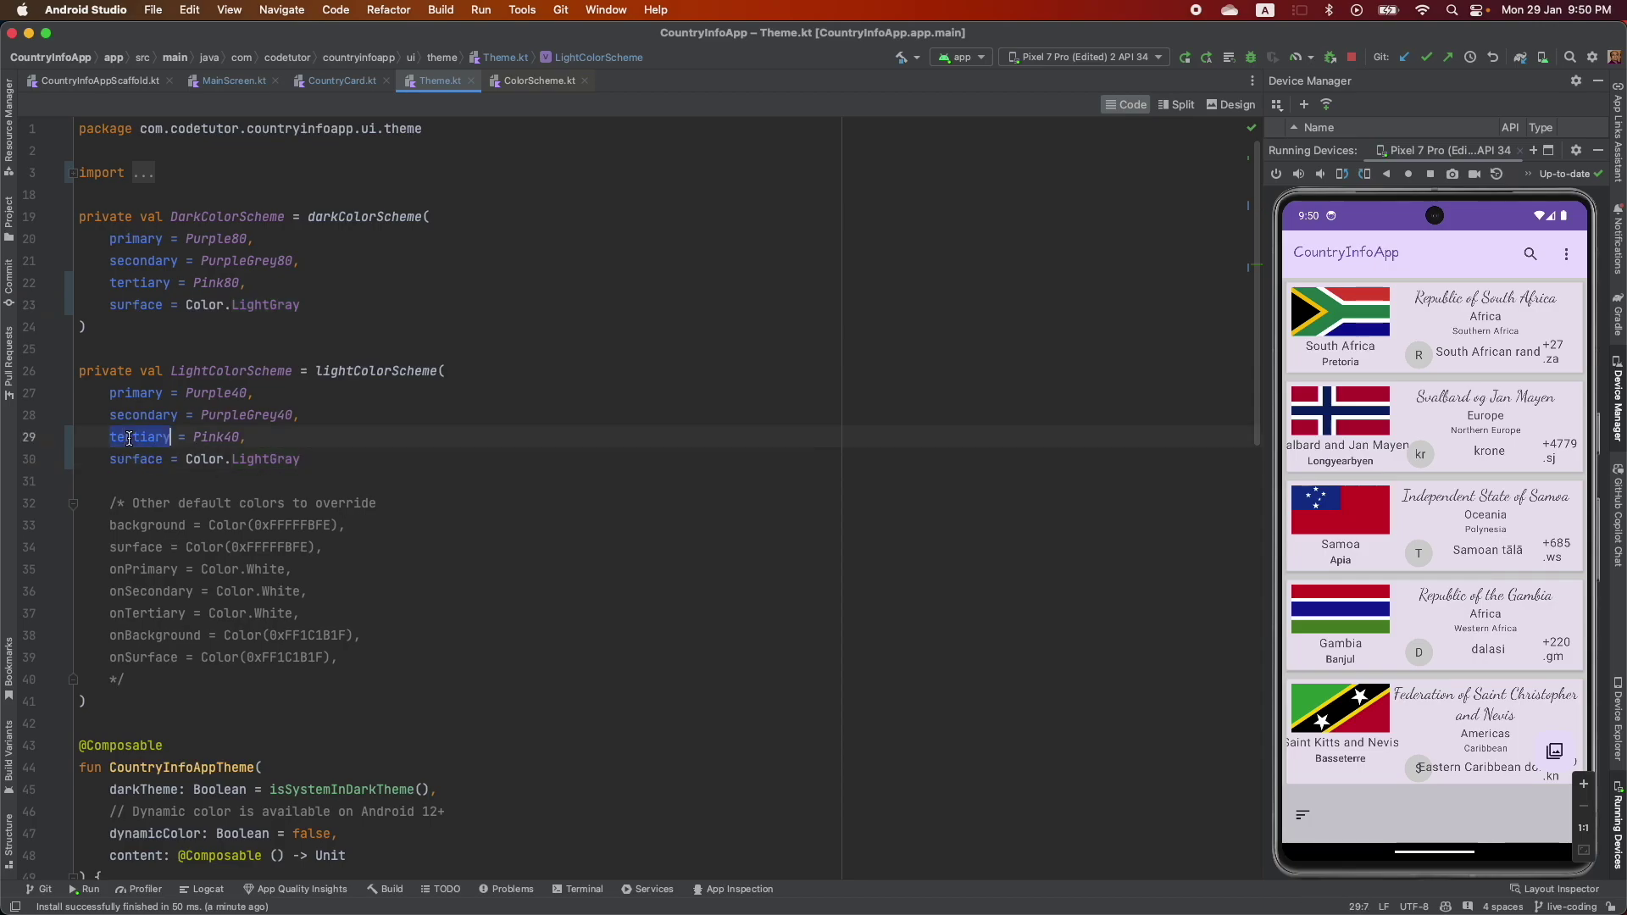
{"action": "double_click", "coordinate": [130, 415]}
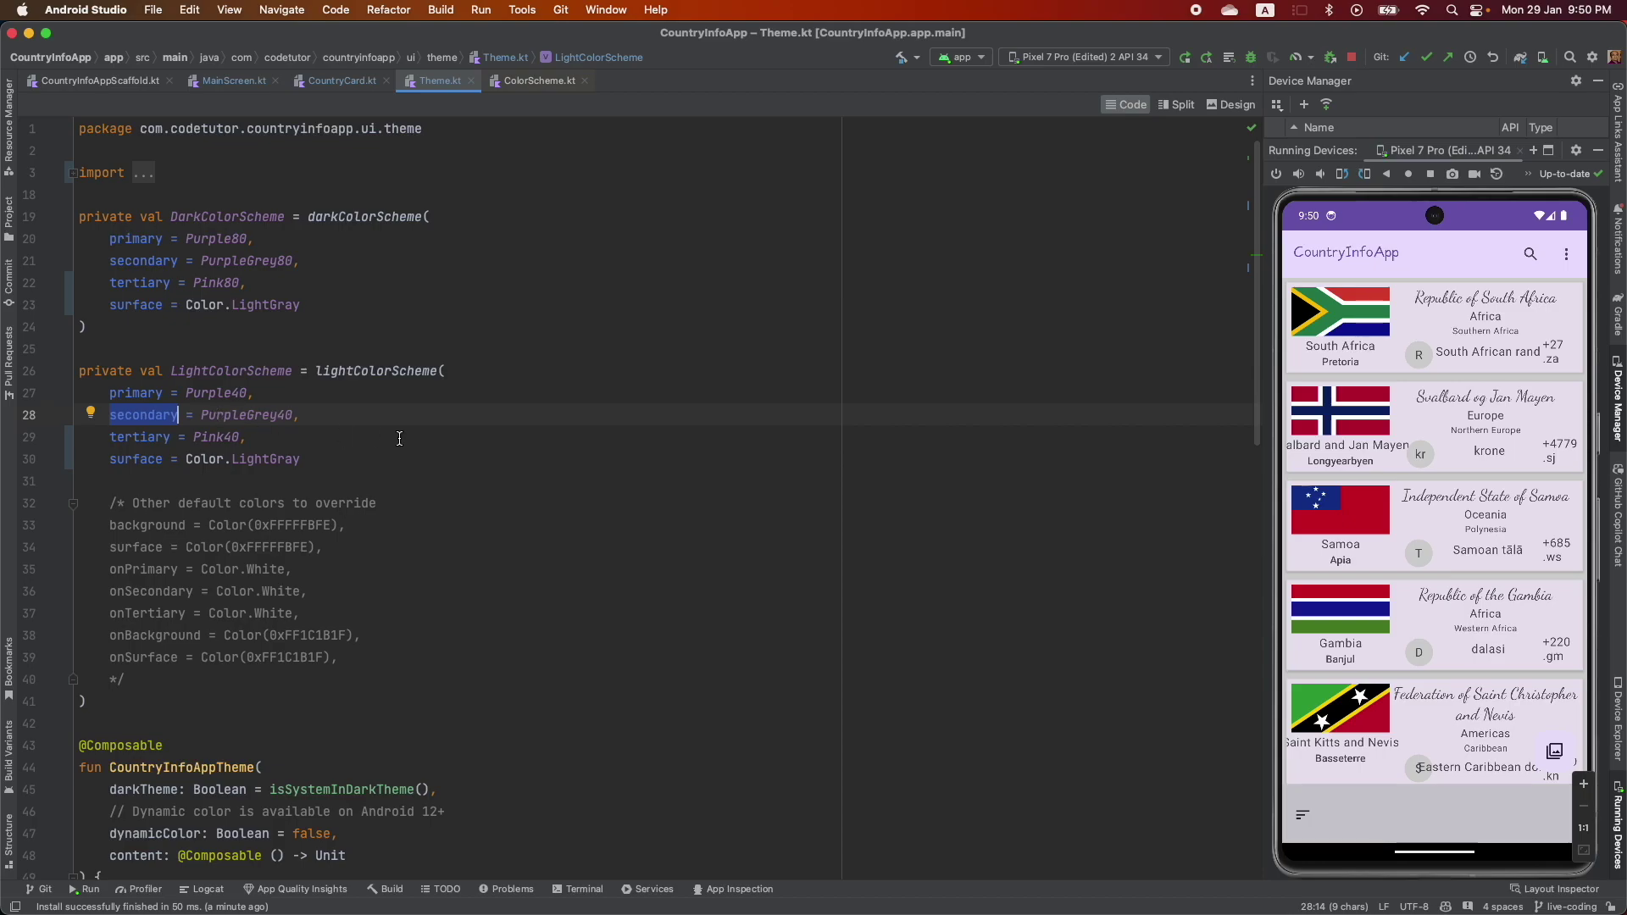
{"action": "key", "text": "ctrl+Tab"}
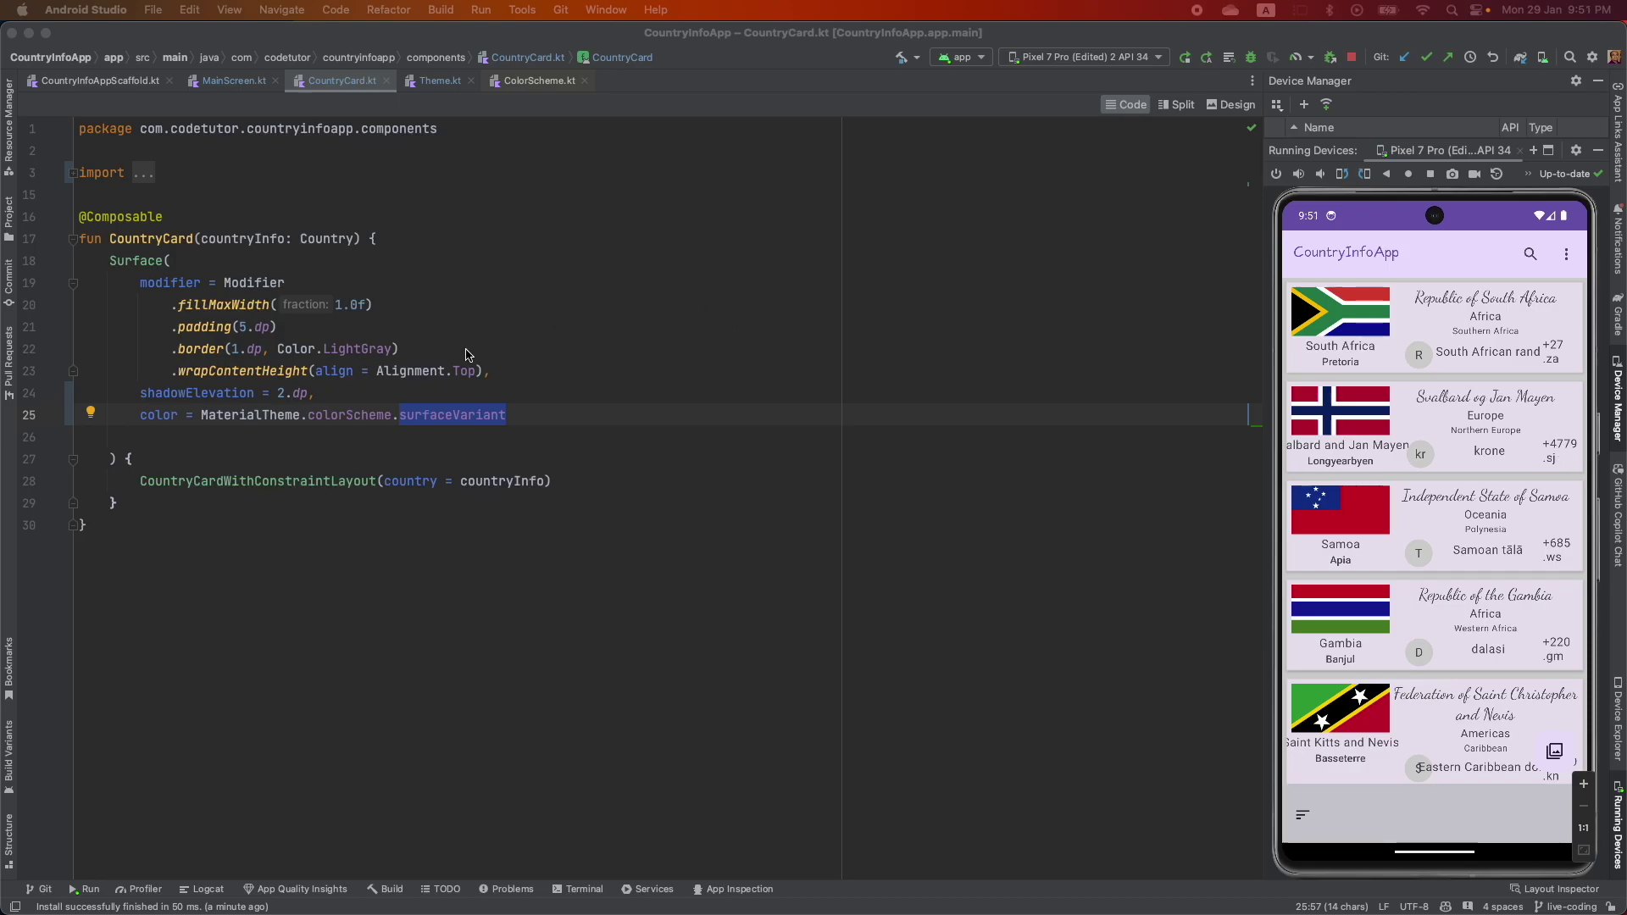
Change the card's .border(1.dp, Color.LightGray) to Color.Black and rerun the app
{"action": "double_click", "coordinate": [357, 349]}
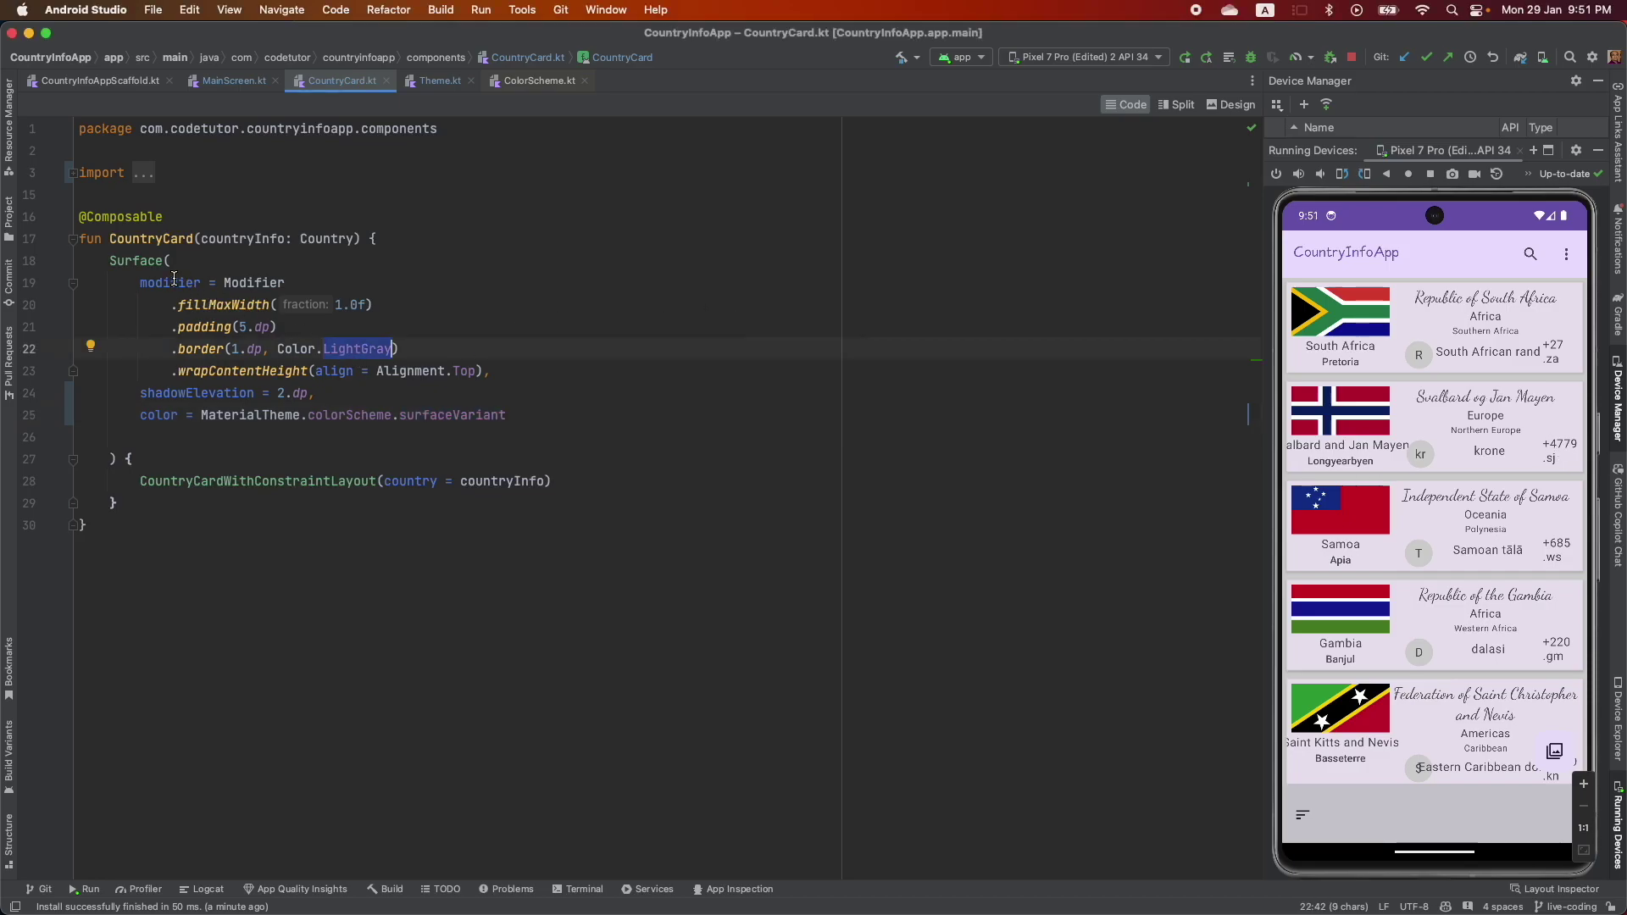
{"action": "double_click", "coordinate": [115, 239]}
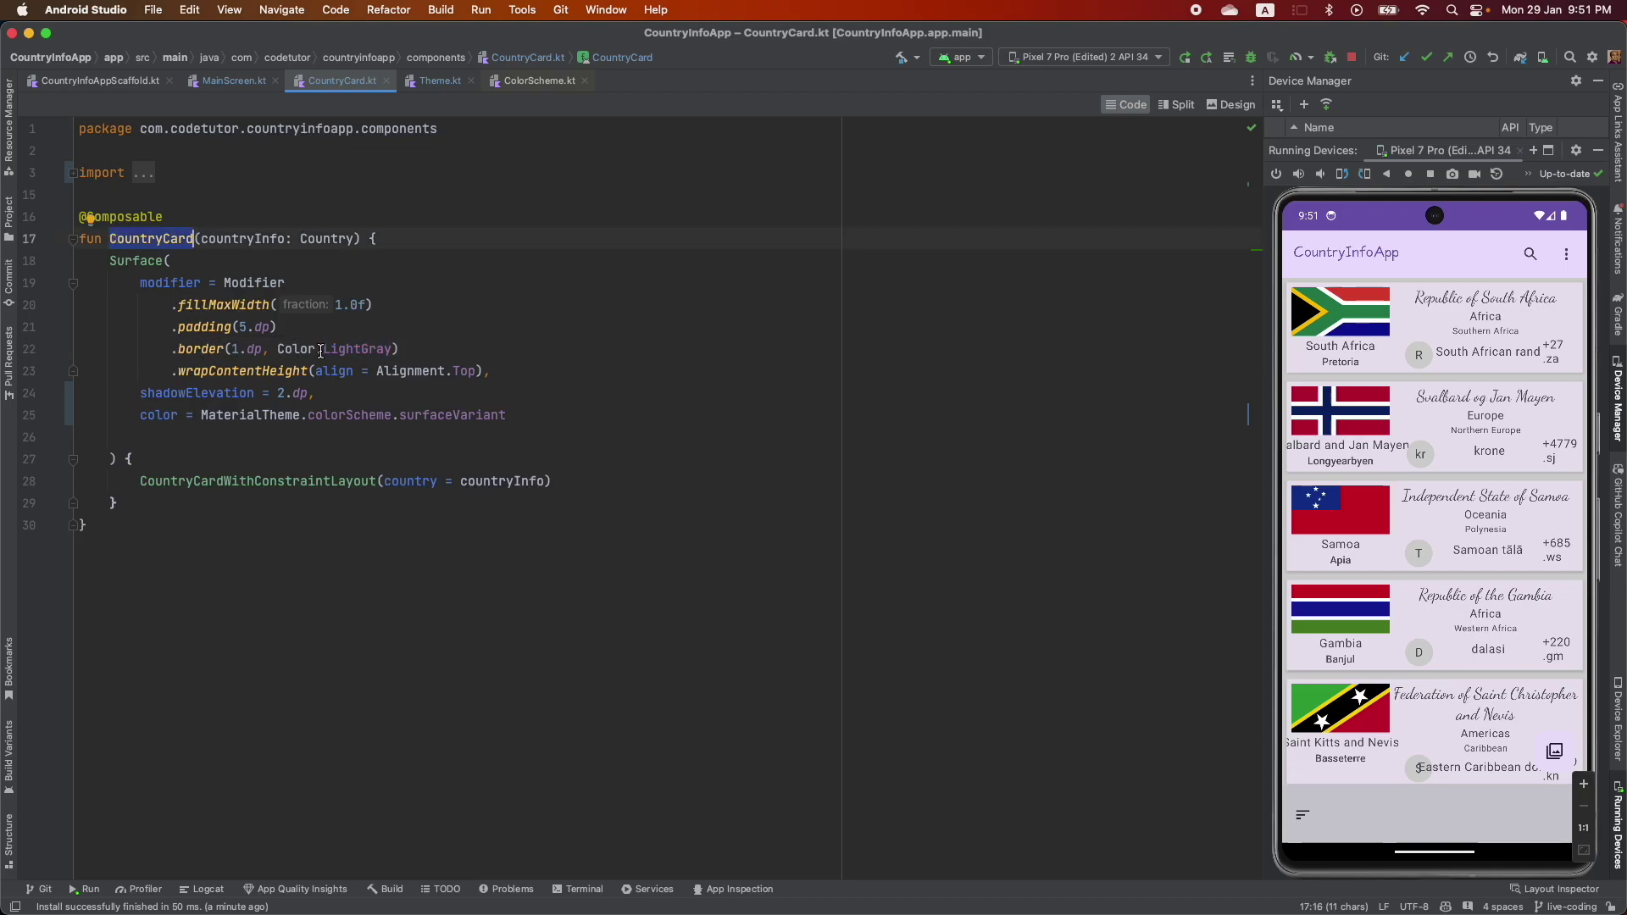
{"action": "double_click", "coordinate": [348, 349]}
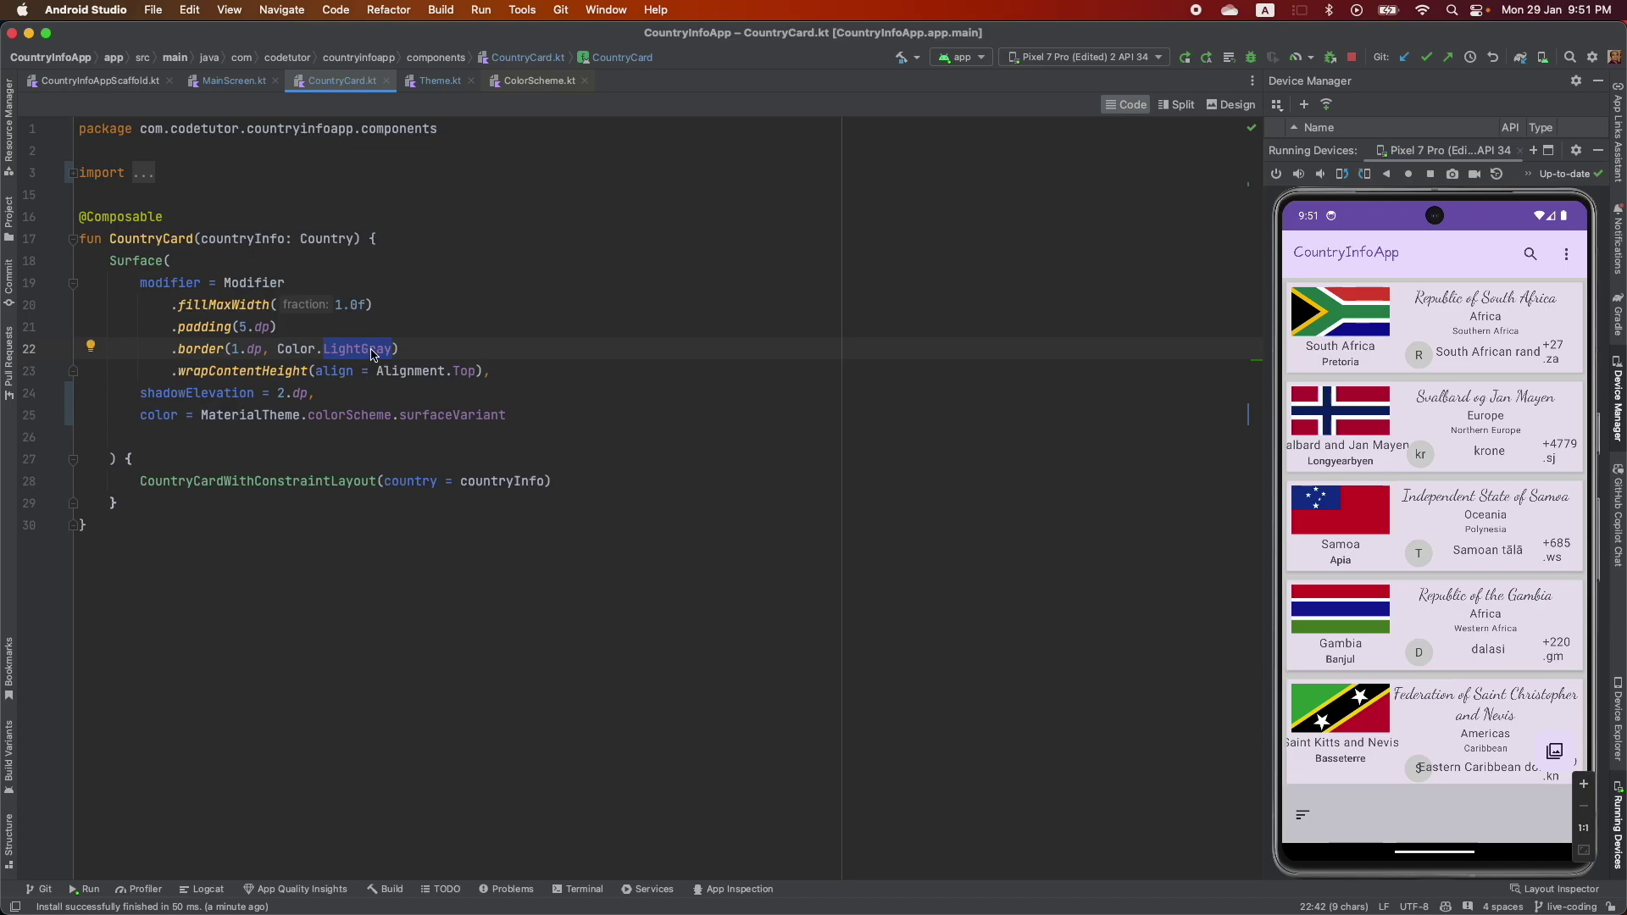
{"action": "type", "text": "Black"}
{"action": "left_click", "coordinate": [1185, 60]}
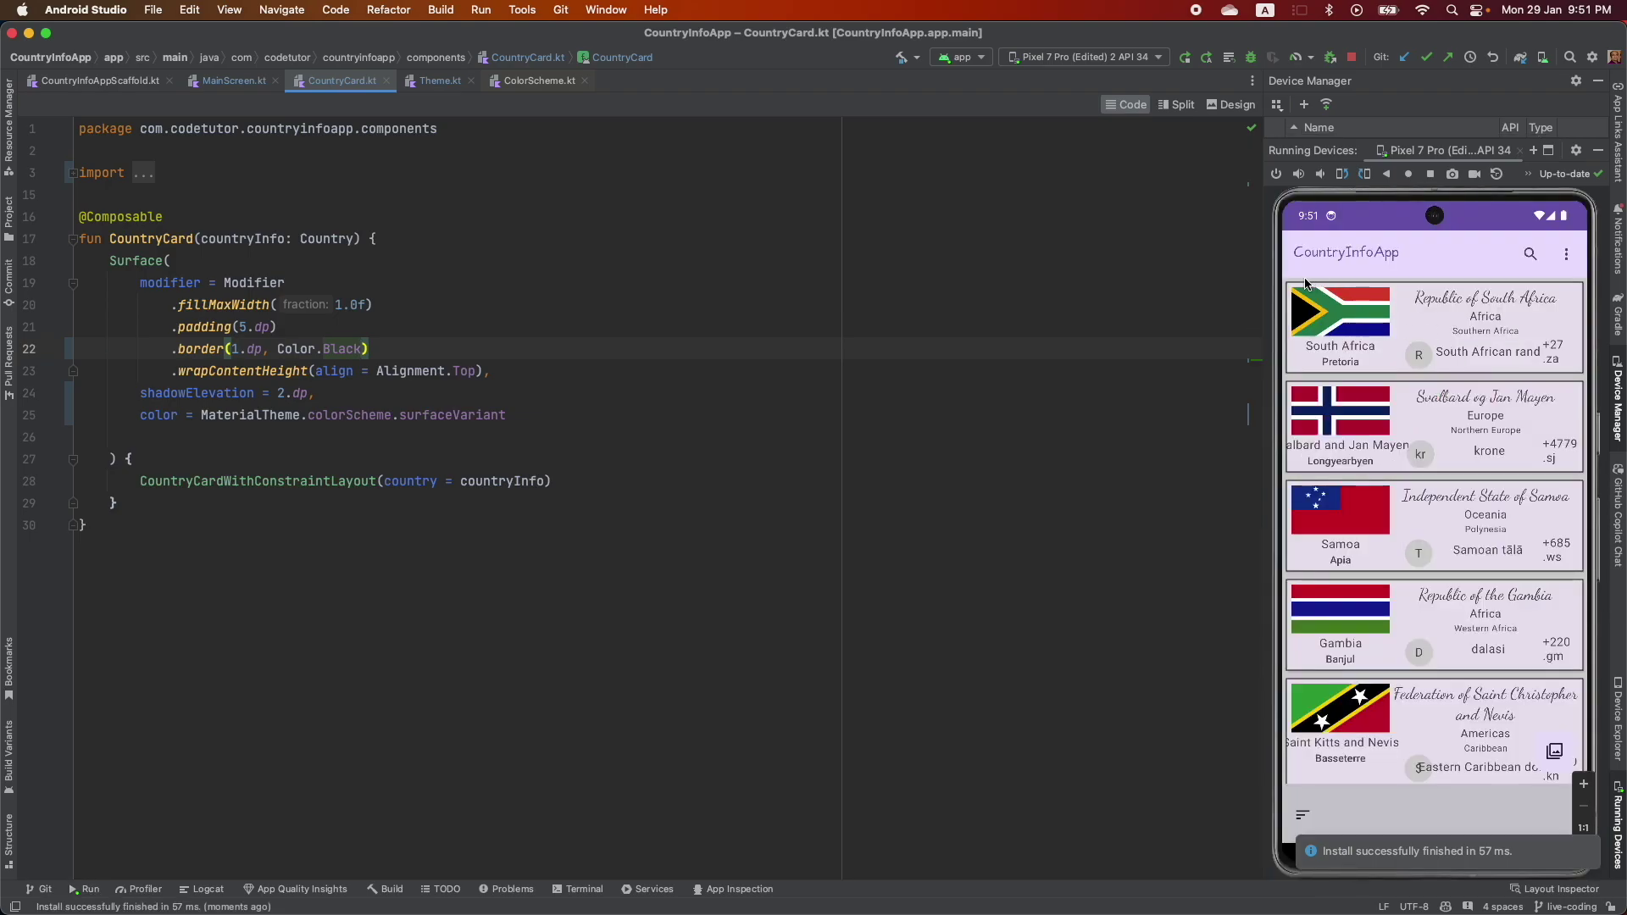
{"action": "left_click", "coordinate": [405, 344]}
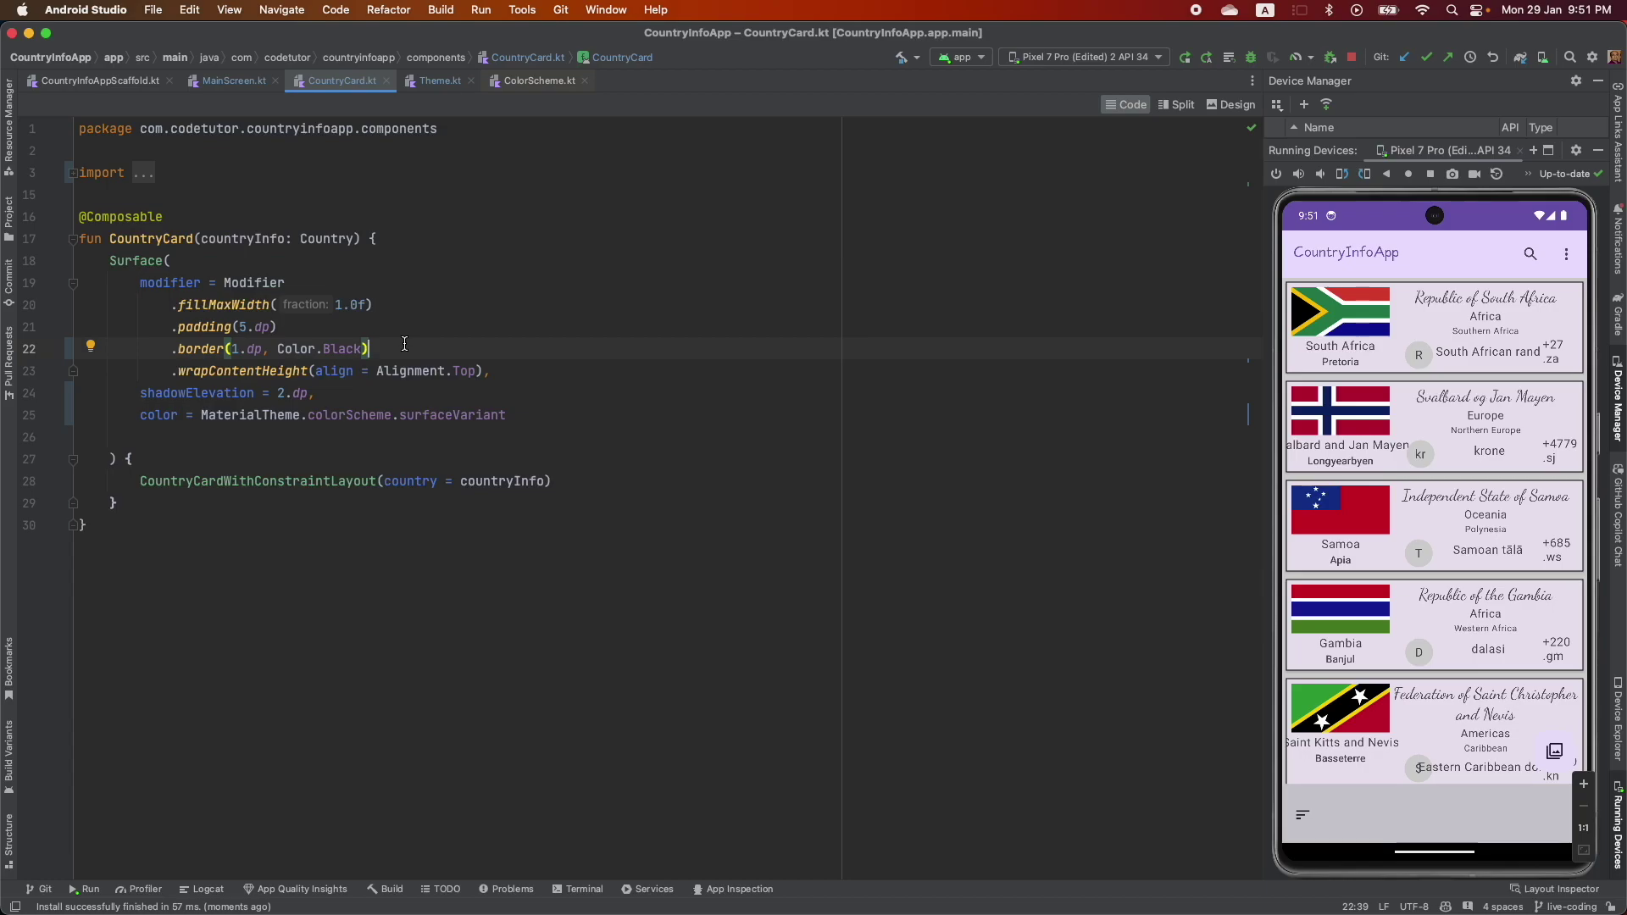
Delete the card's .border line and open Color.kt
{"action": "key", "text": "shift+Home"}
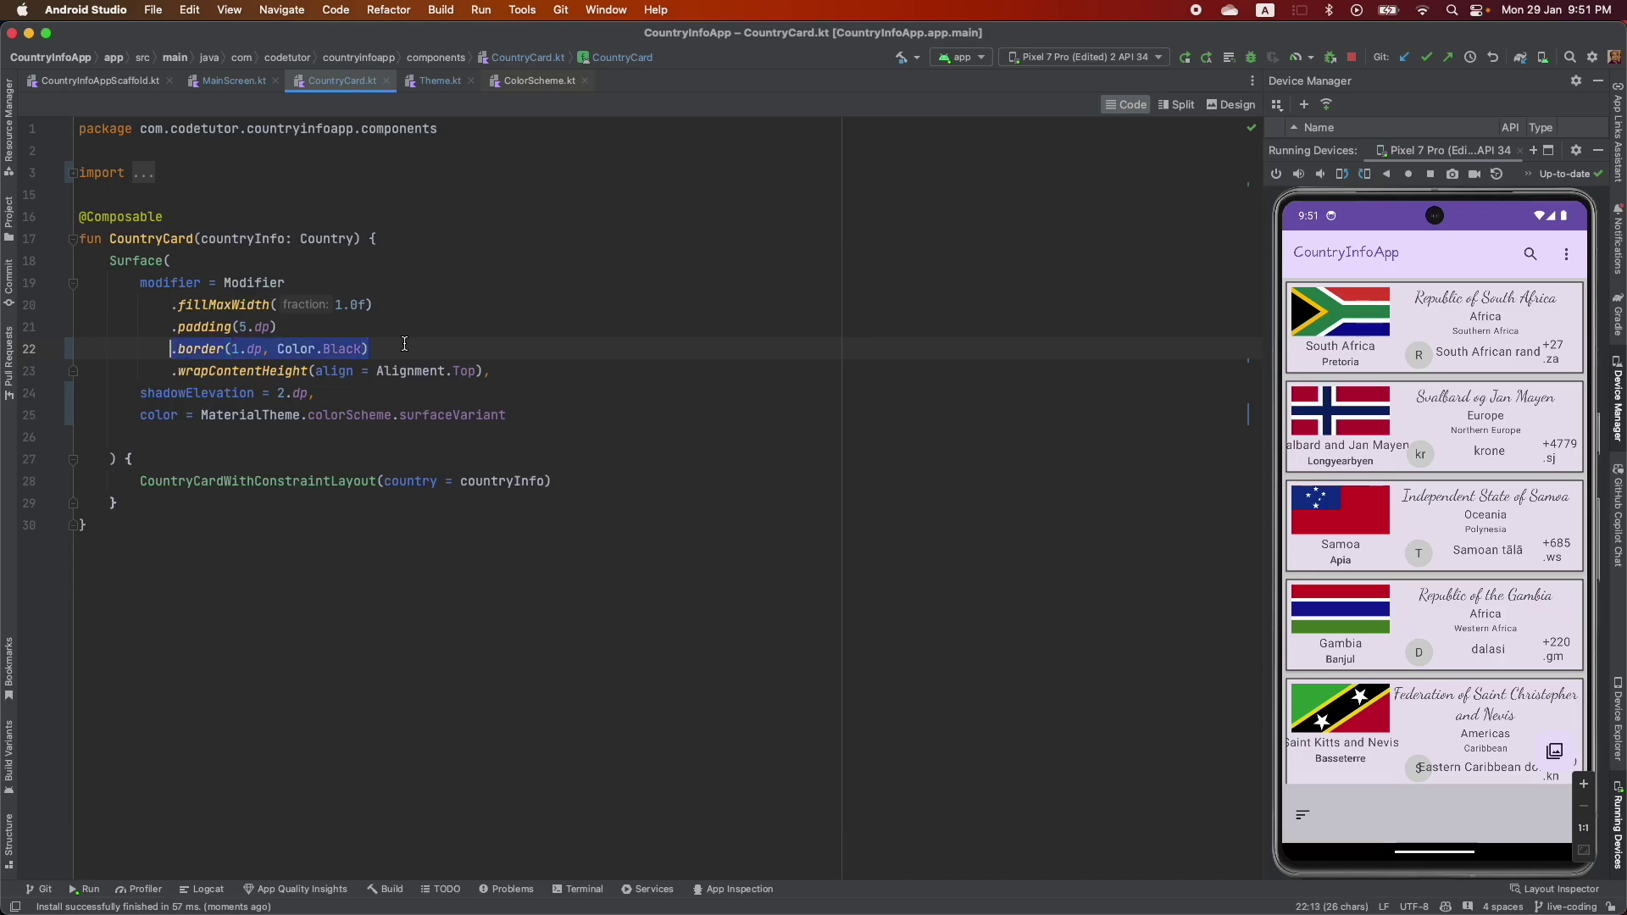
{"action": "key", "text": "BackSpace"}
{"action": "key", "text": "BackSpace"}
{"action": "key", "text": "super+shift+o"}
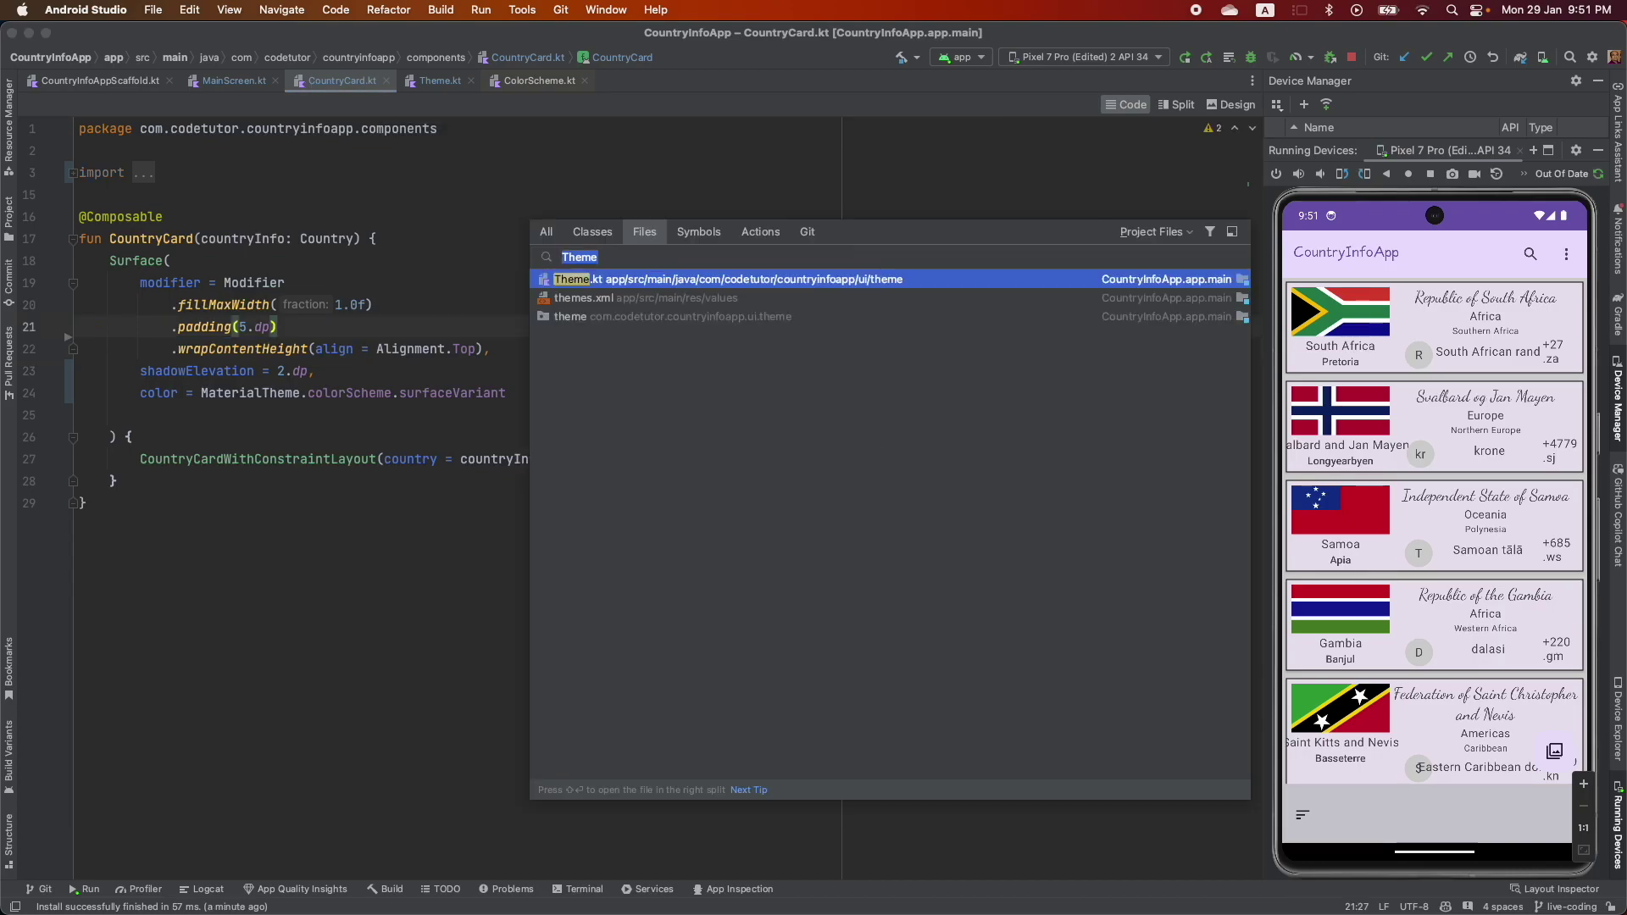
{"action": "left_click", "coordinate": [10, 216]}
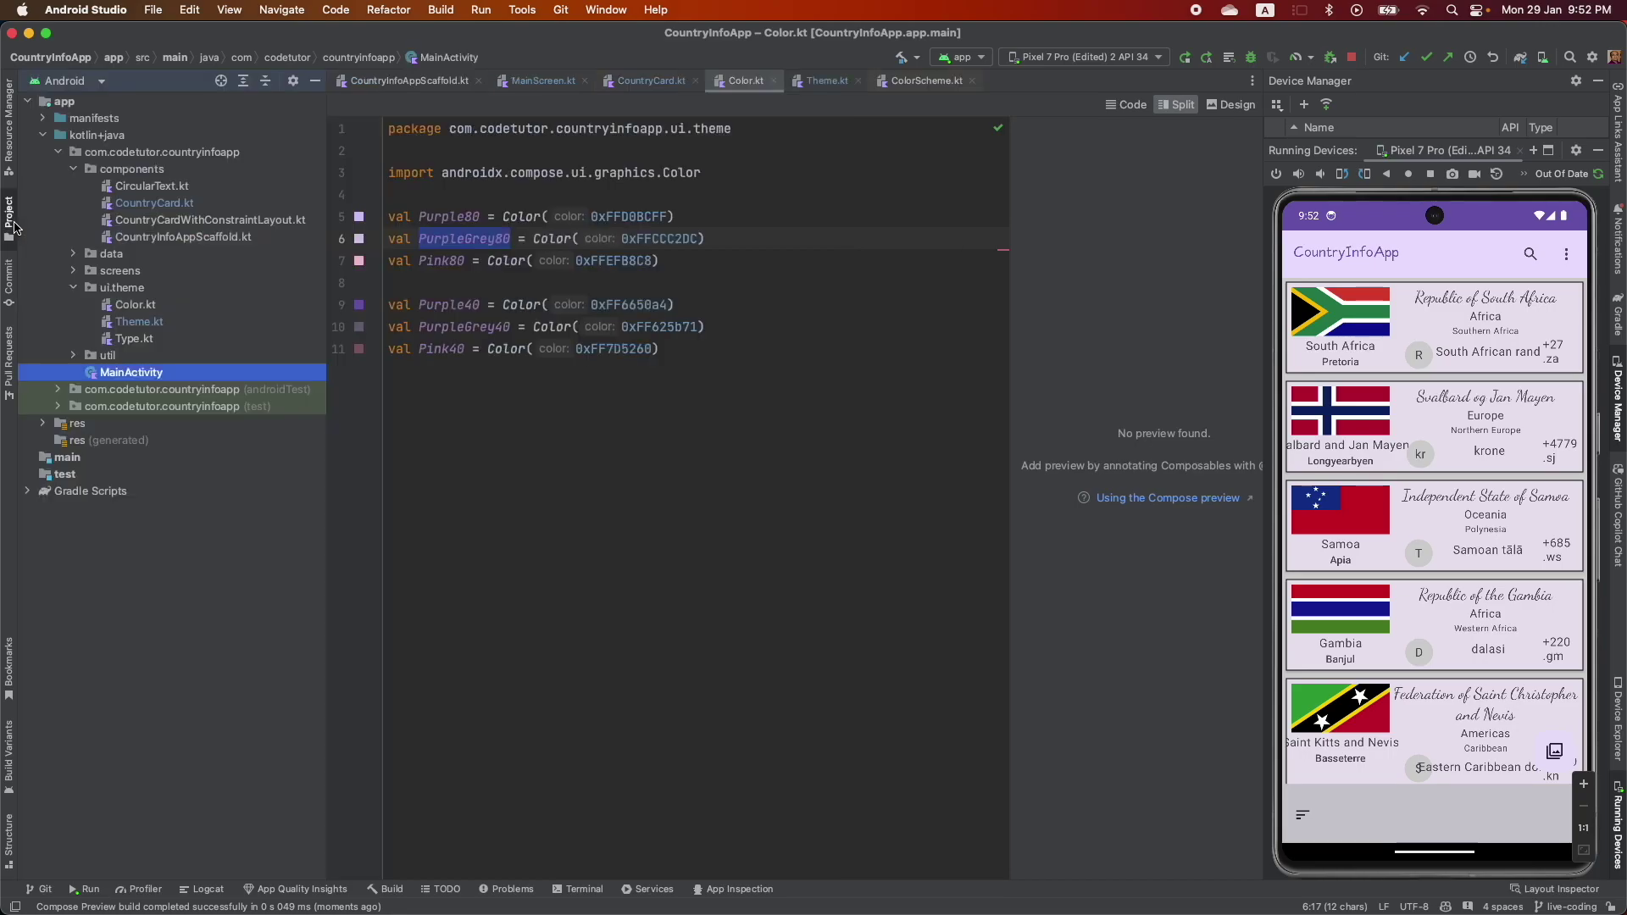
{"action": "left_click", "coordinate": [145, 307]}
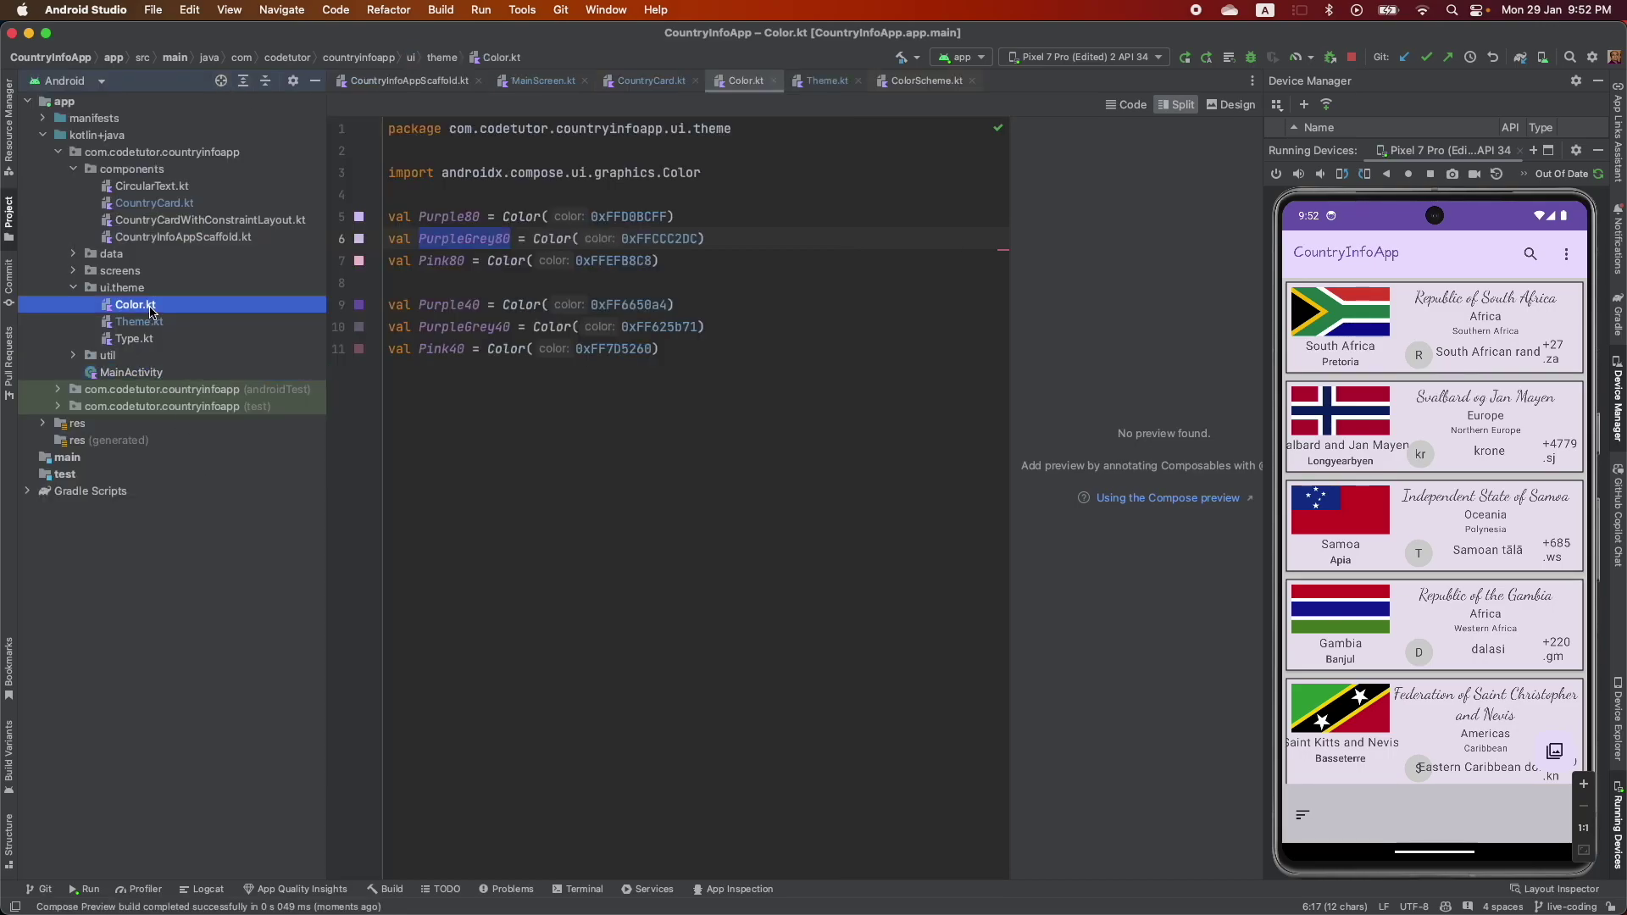
{"action": "left_click", "coordinate": [11, 230]}
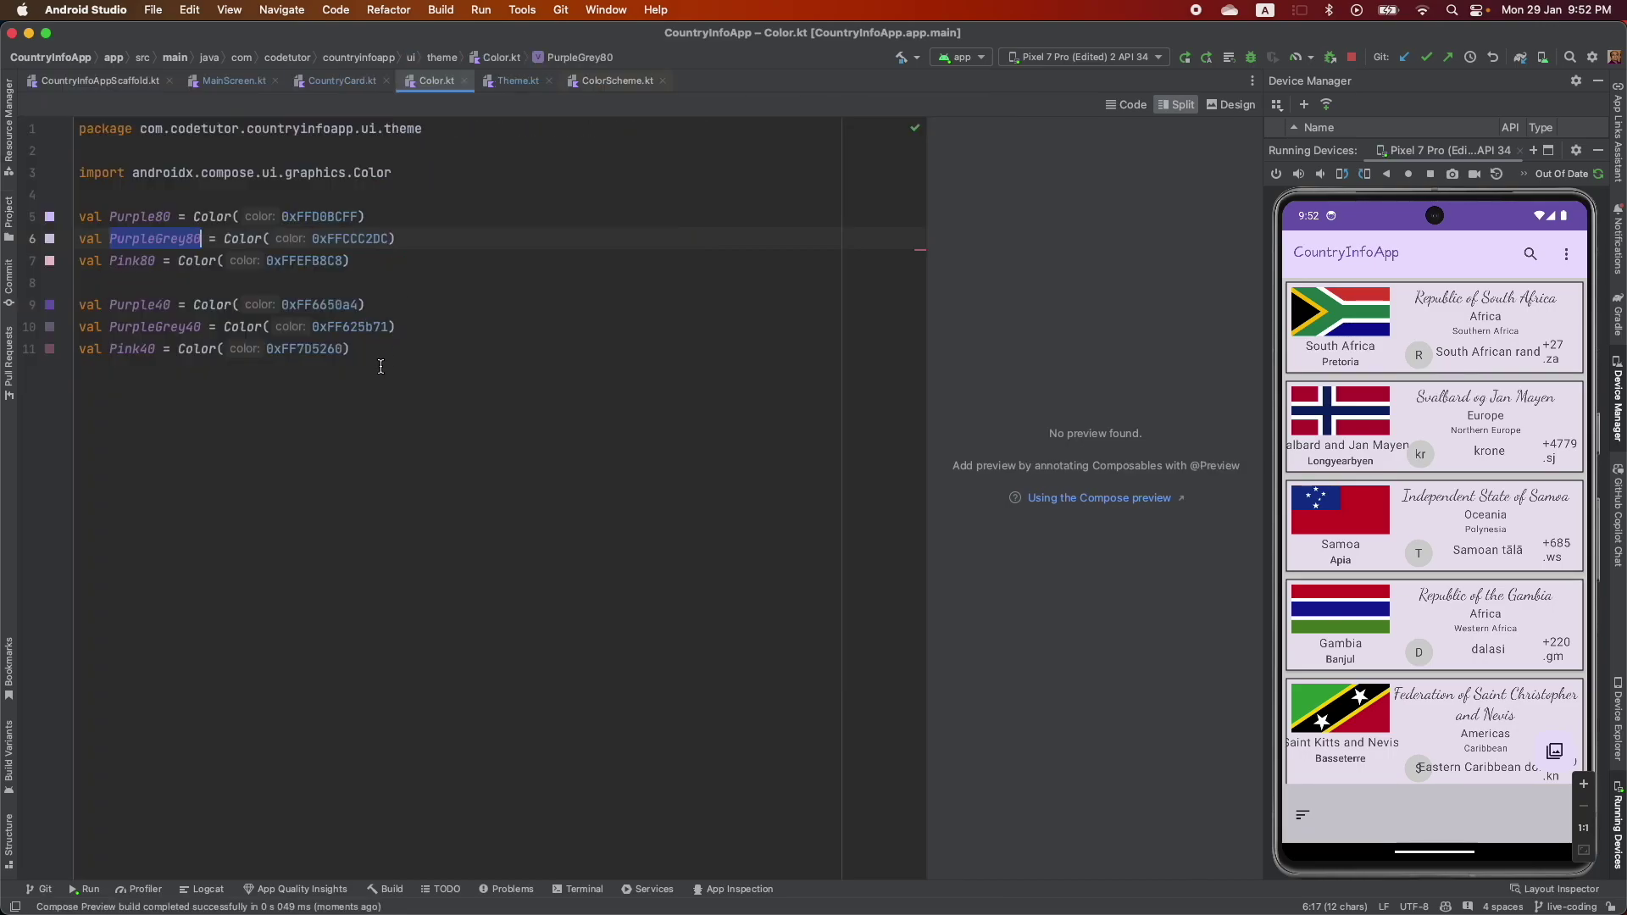
Add val borderColorBlack = Color.Black below Pink40 in Color.kt
{"action": "left_click", "coordinate": [379, 366]}
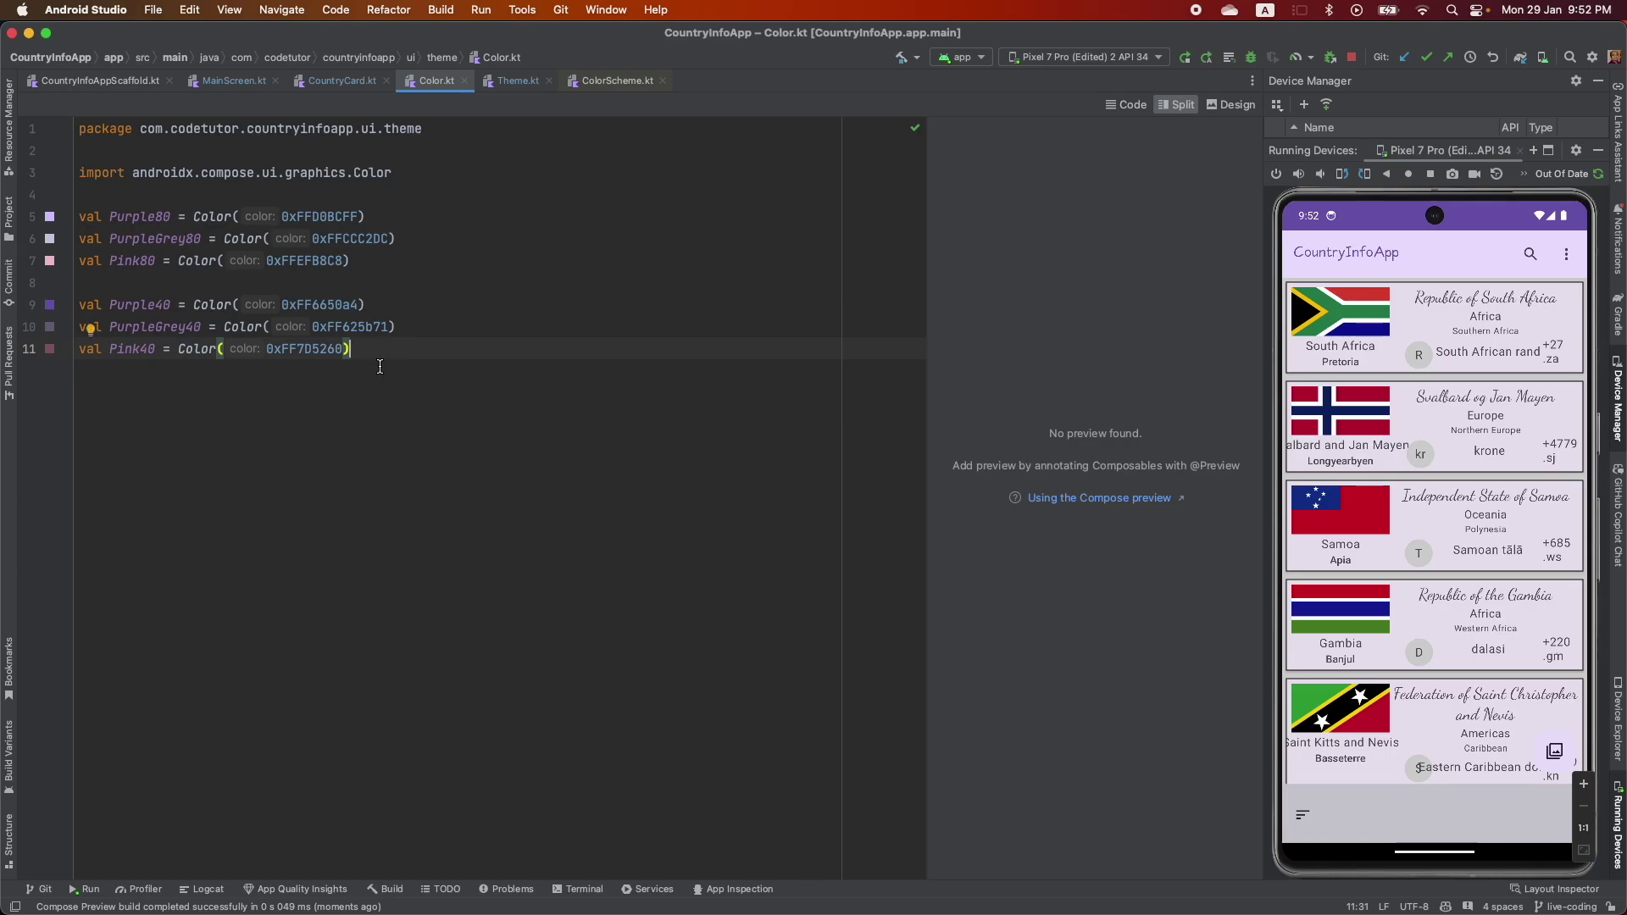
{"action": "key", "text": "Return"}
{"action": "type", "text": "val "}
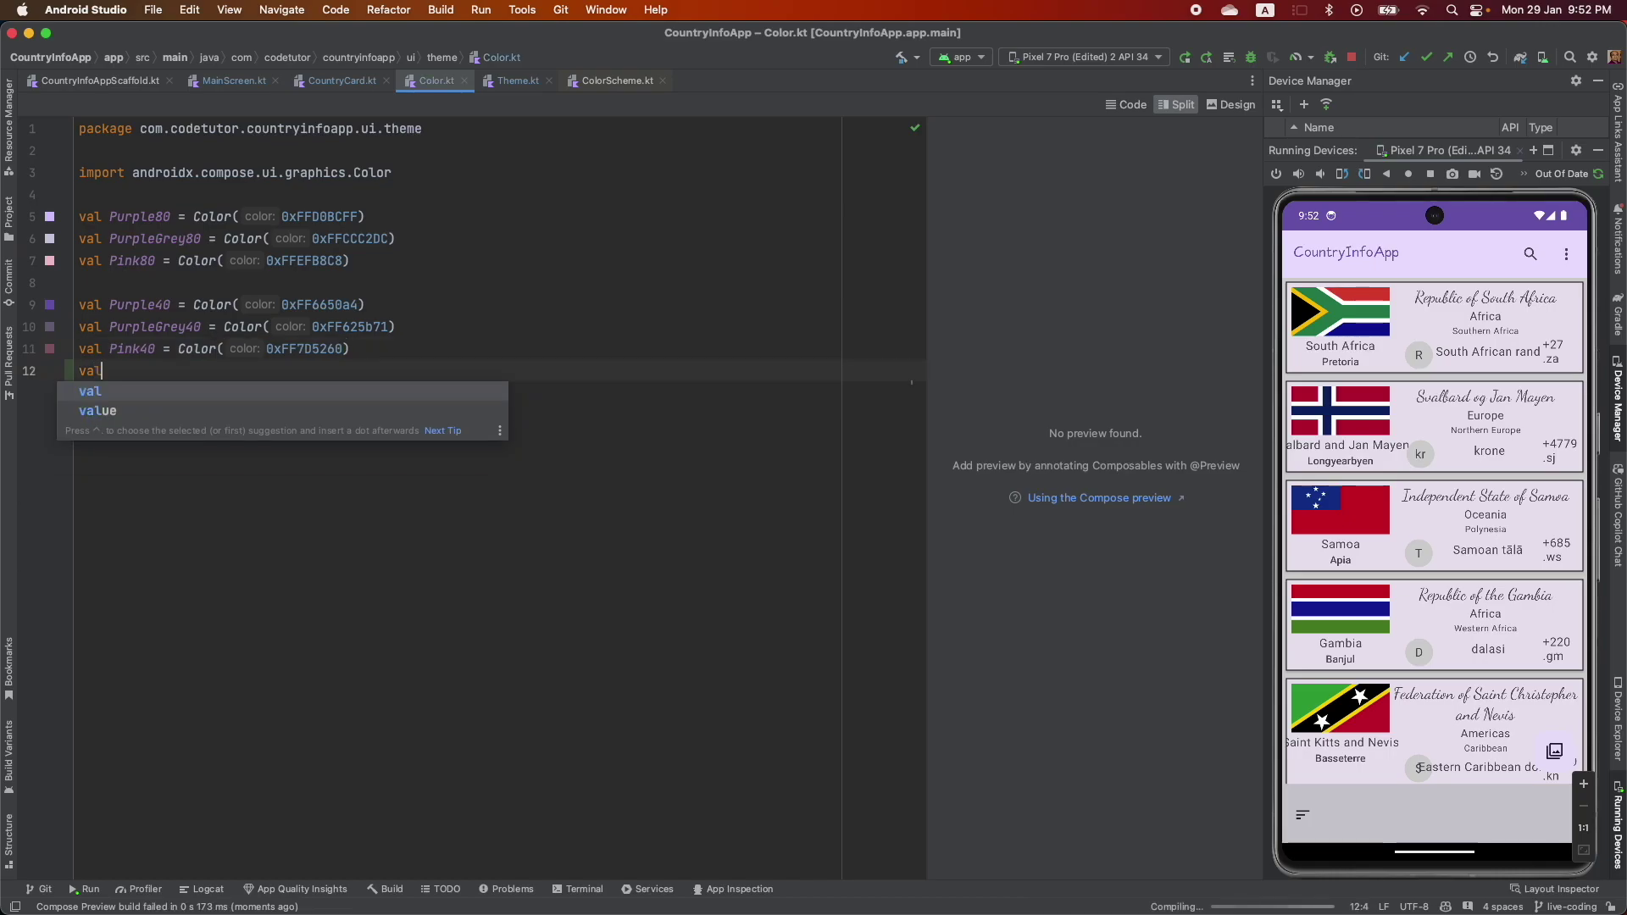
{"action": "type", "text": "borderColorBla"}
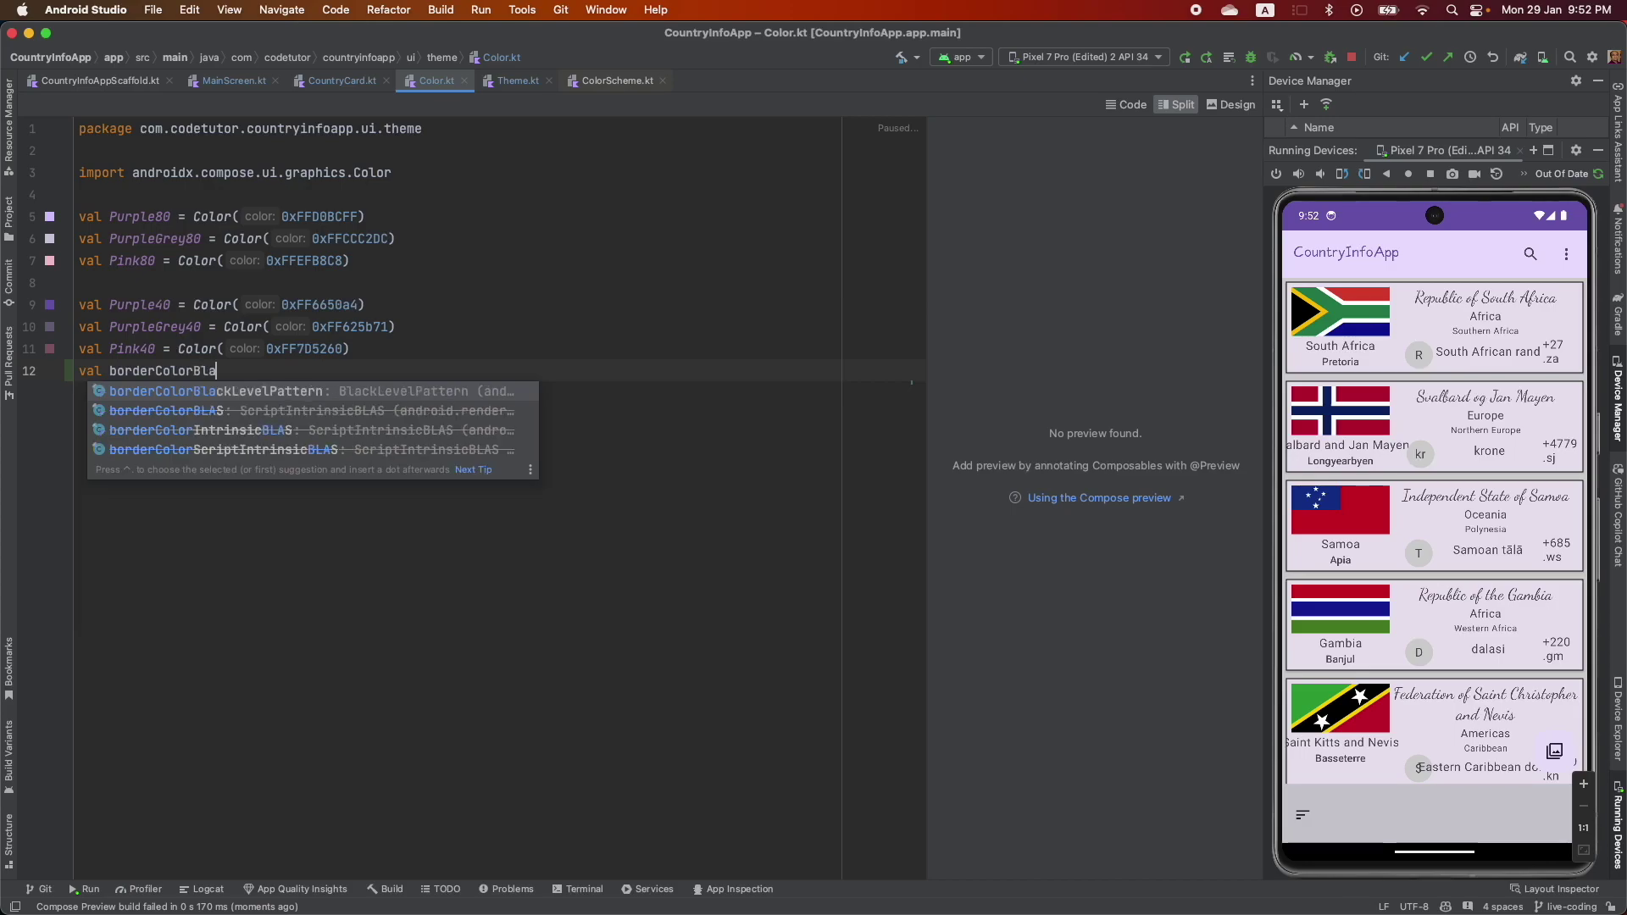
{"action": "type", "text": "ck = "}
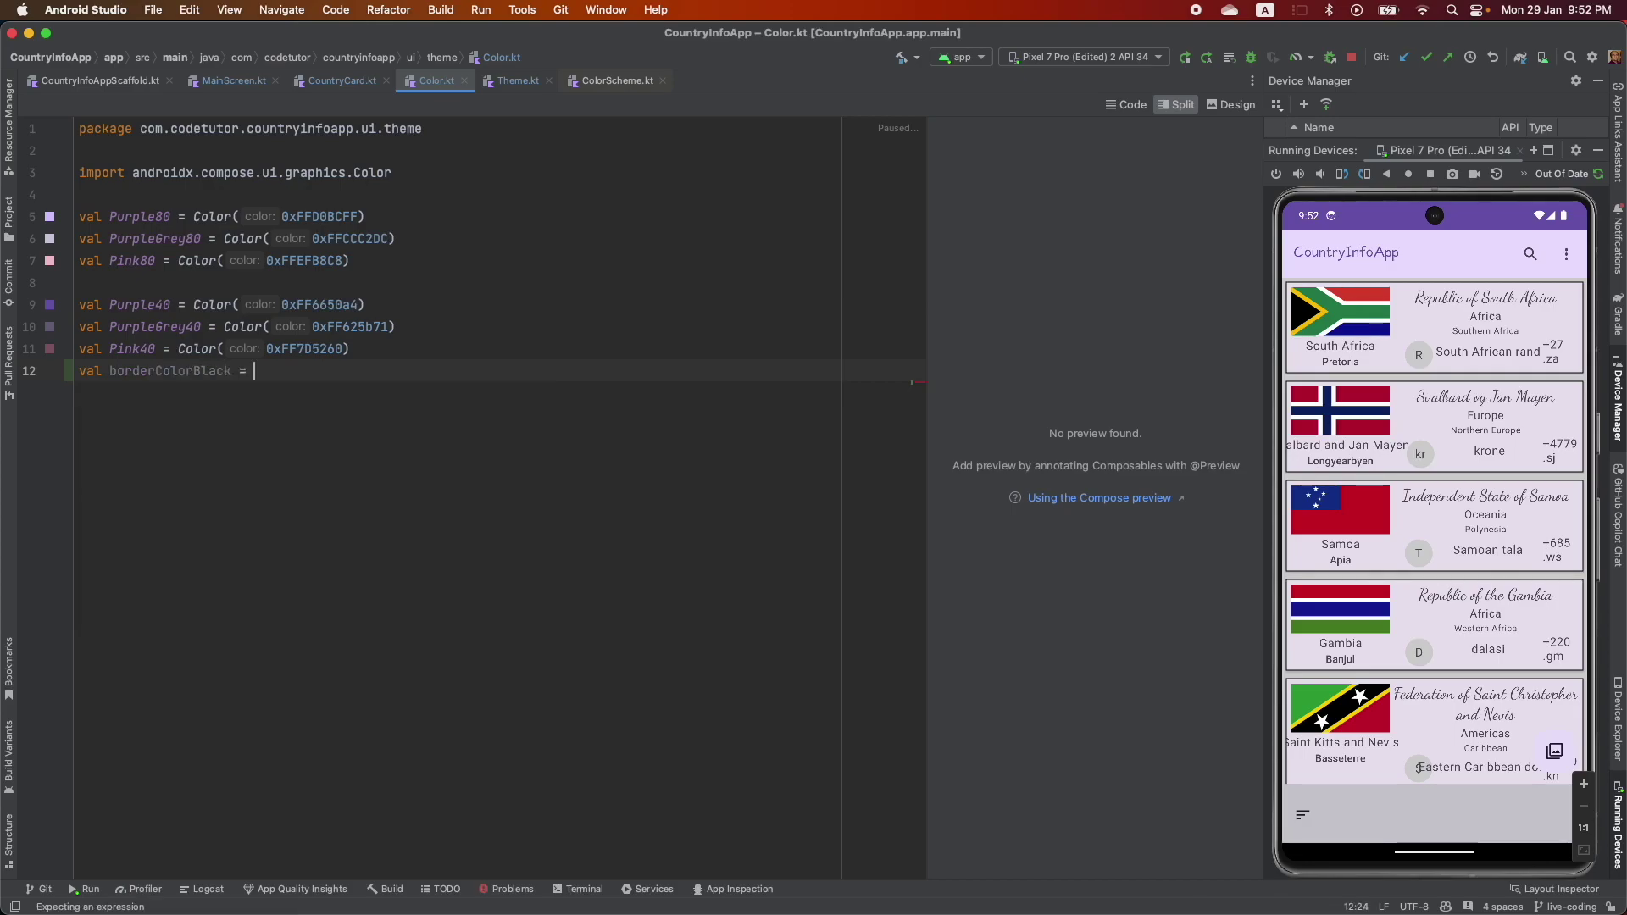
{"action": "type", "text": "Color.Black"}
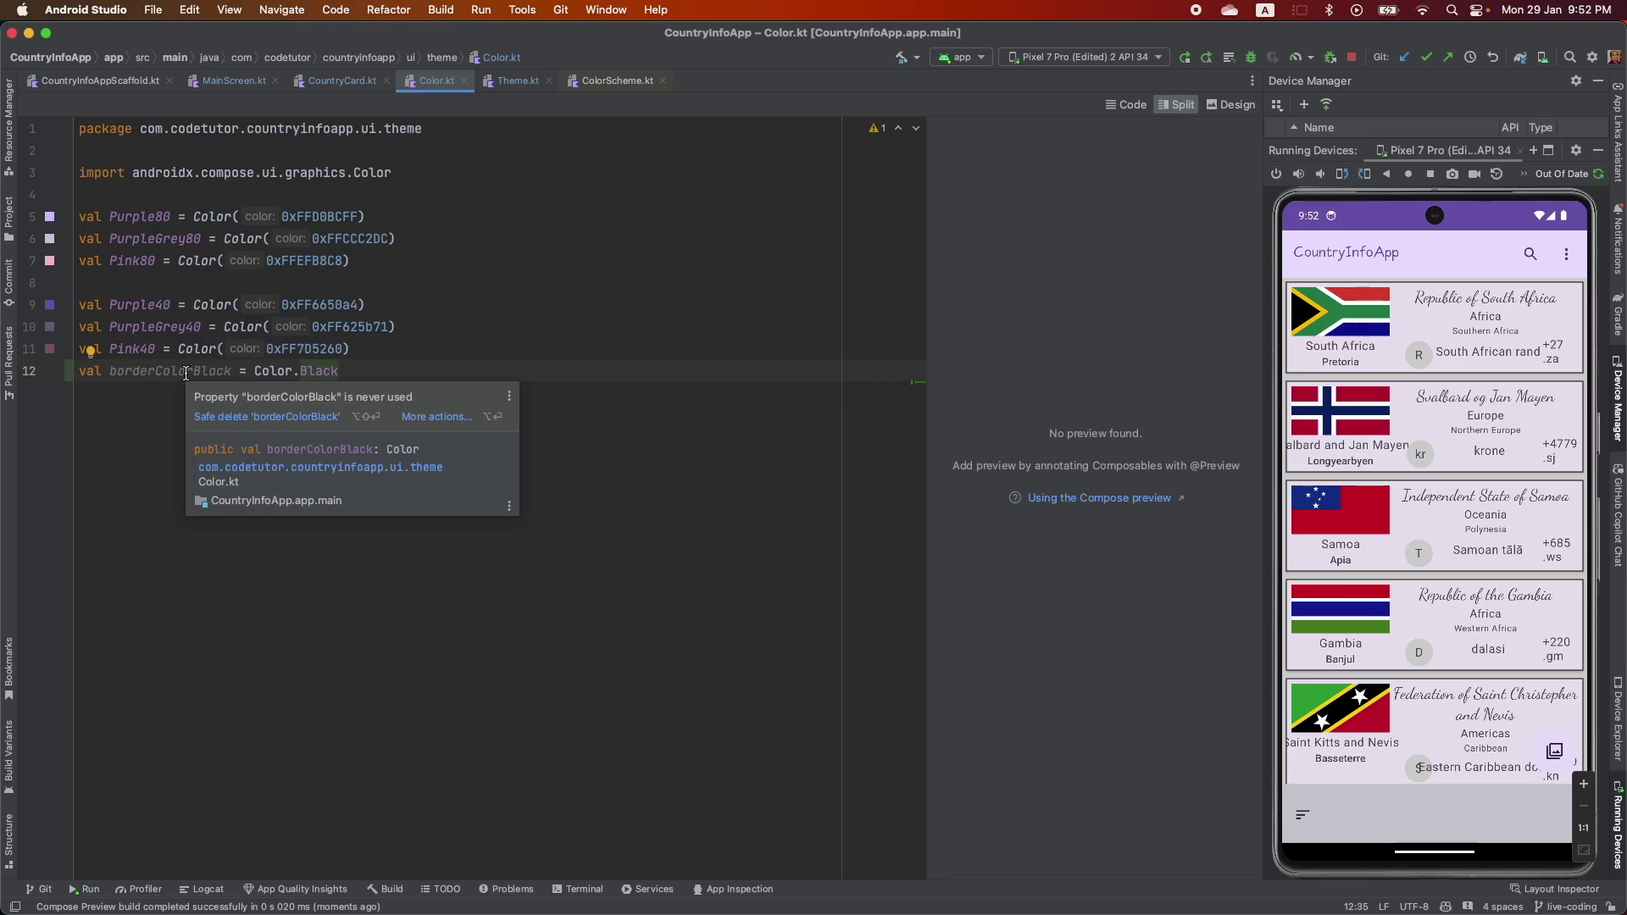
{"action": "double_click", "coordinate": [186, 372]}
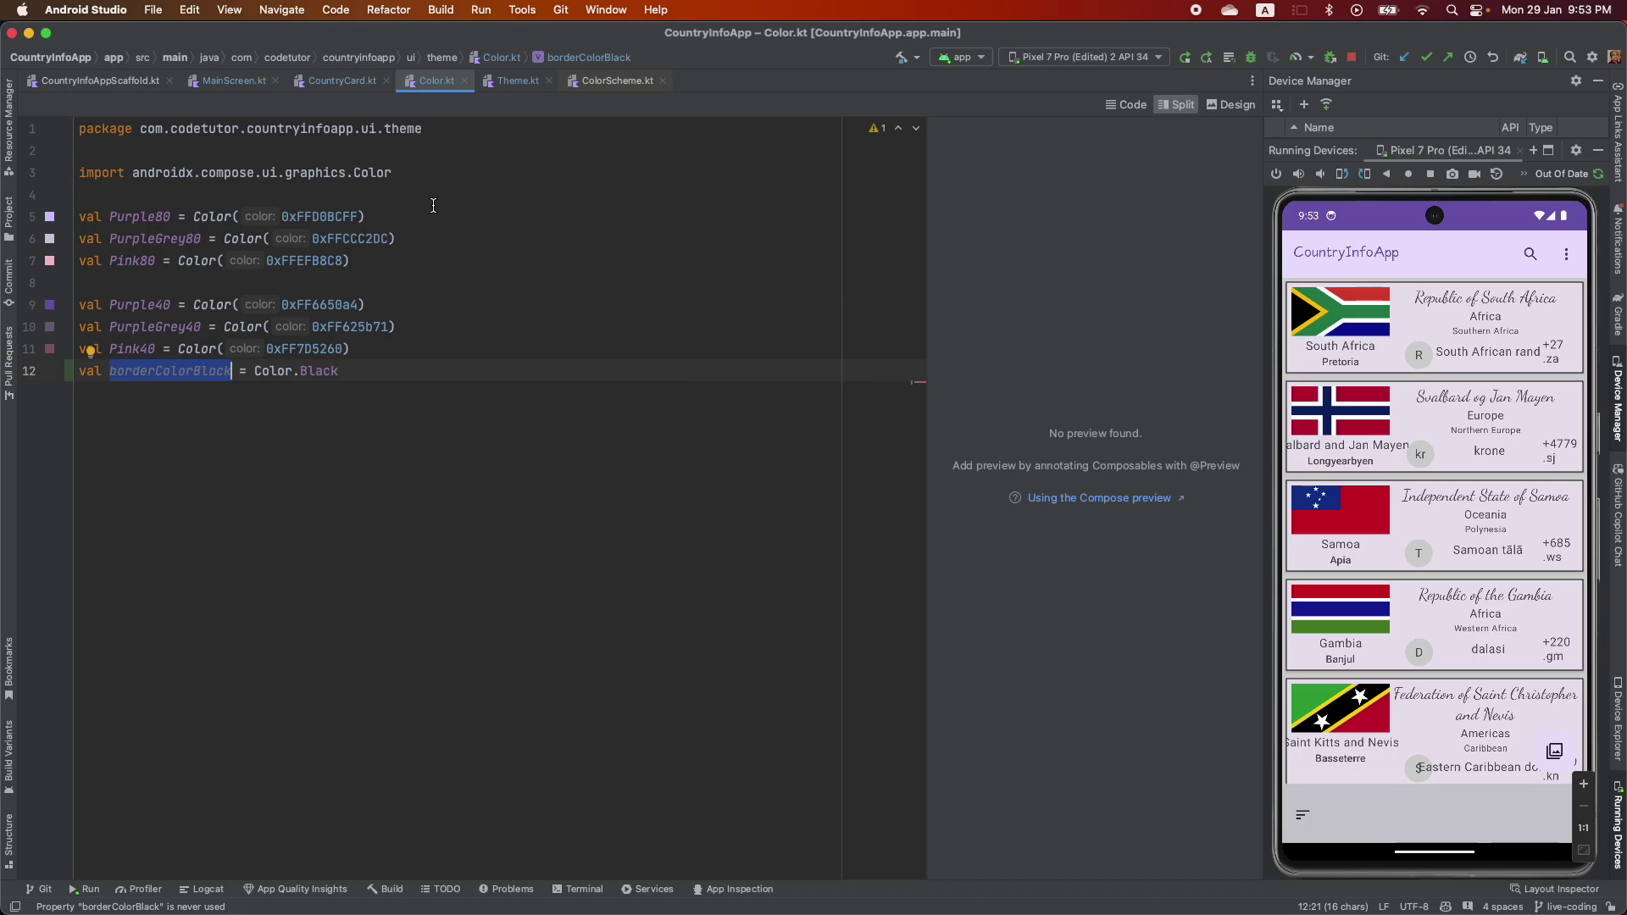
{"action": "left_click", "coordinate": [337, 82]}
{"action": "left_click", "coordinate": [527, 395]}
{"action": "type", "text": ","}
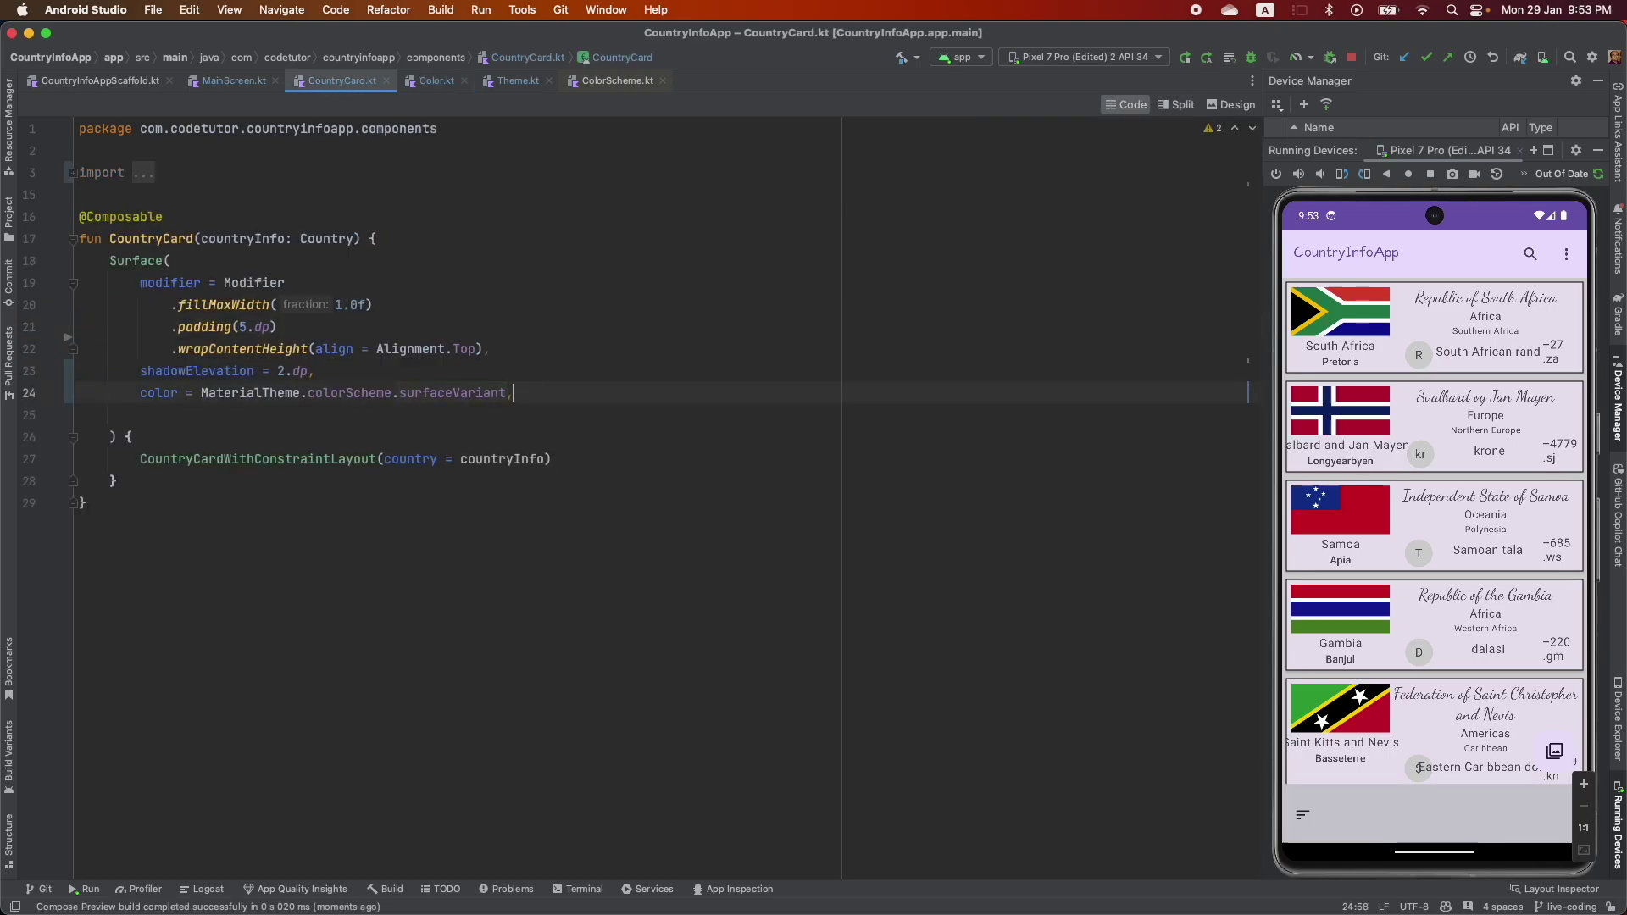
Give the card Surface a border of BorderStroke(1.dp, …)
{"action": "key", "text": "Return"}
{"action": "type", "text": "border = Border"}
{"action": "key", "text": "Down"}
{"action": "key", "text": "Down"}
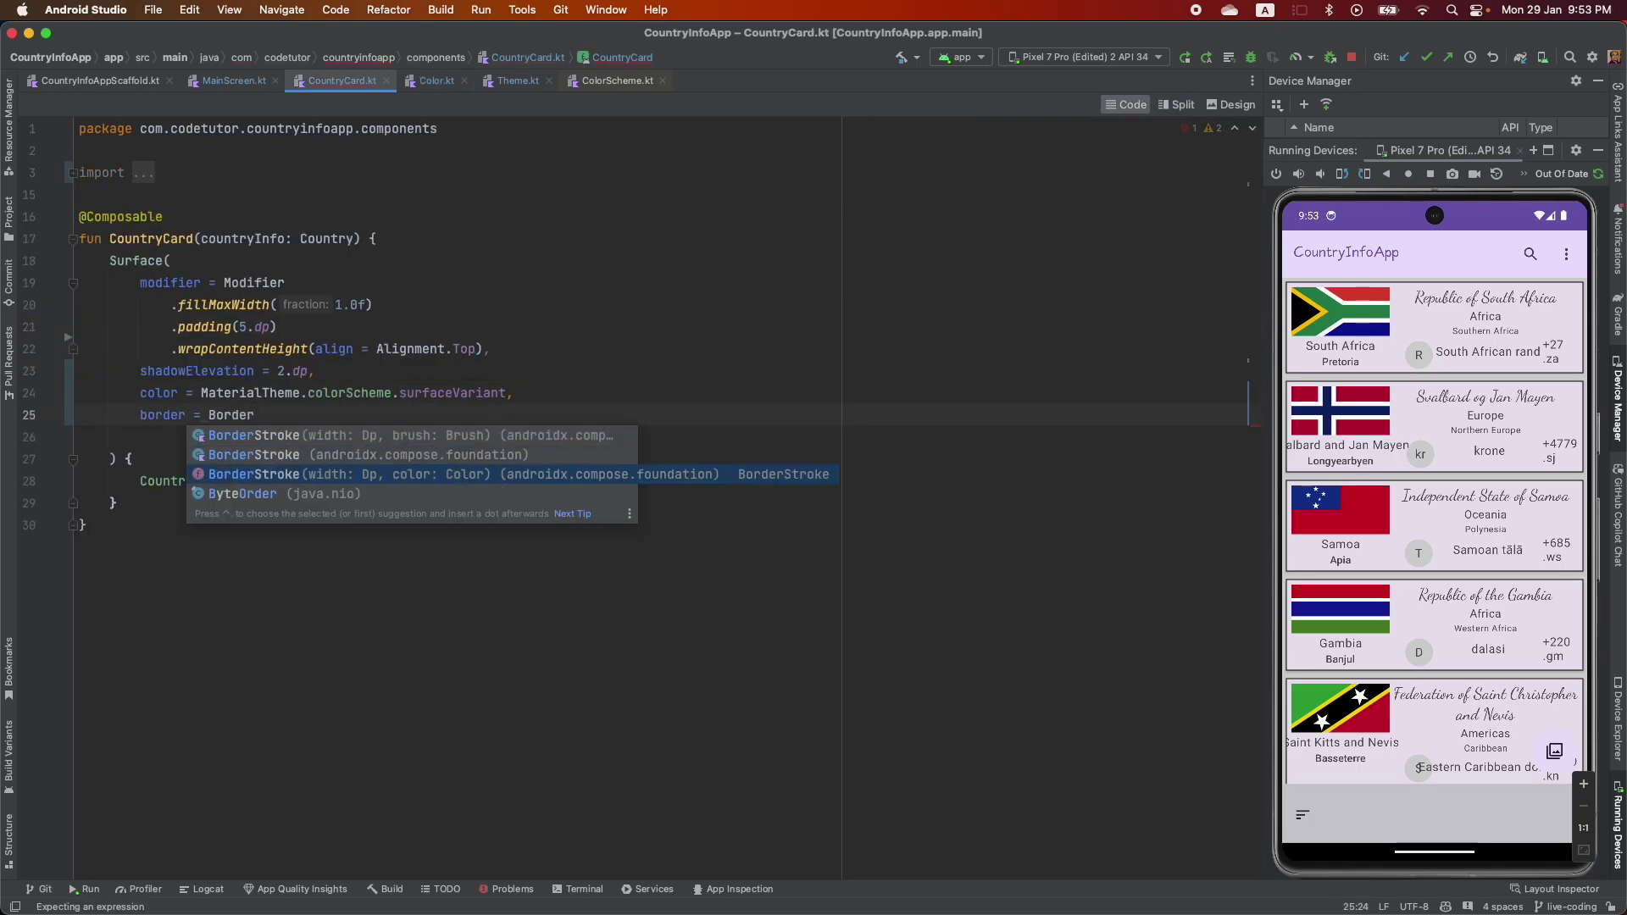
{"action": "key", "text": "Return"}
{"action": "type", "text": "1."}
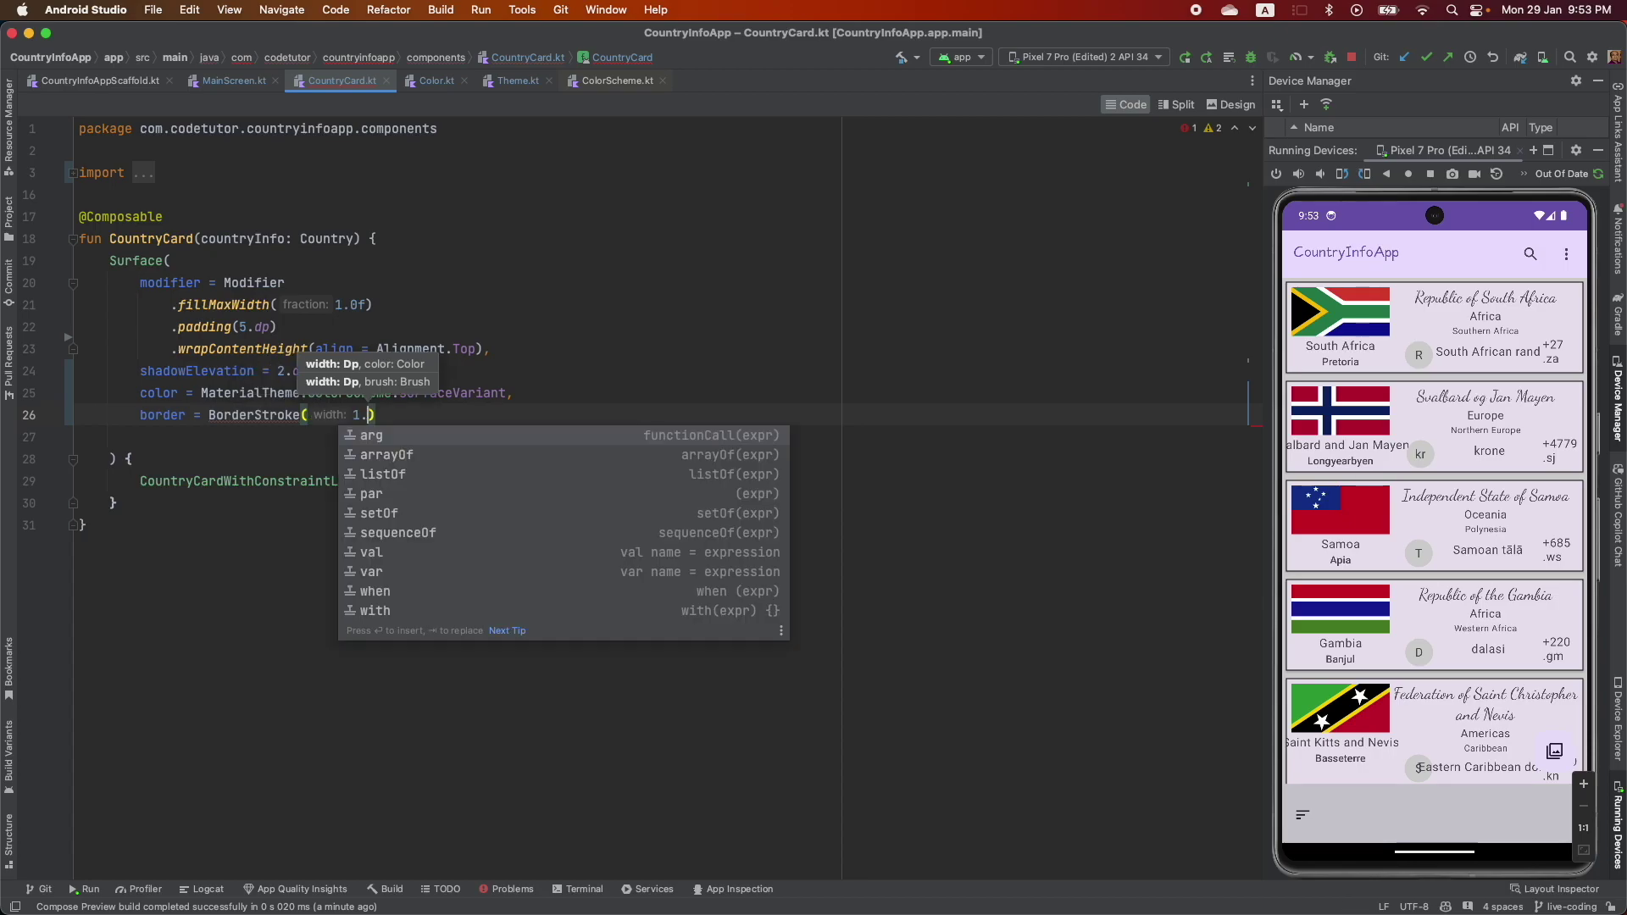
{"action": "type", "text": "dp, "}
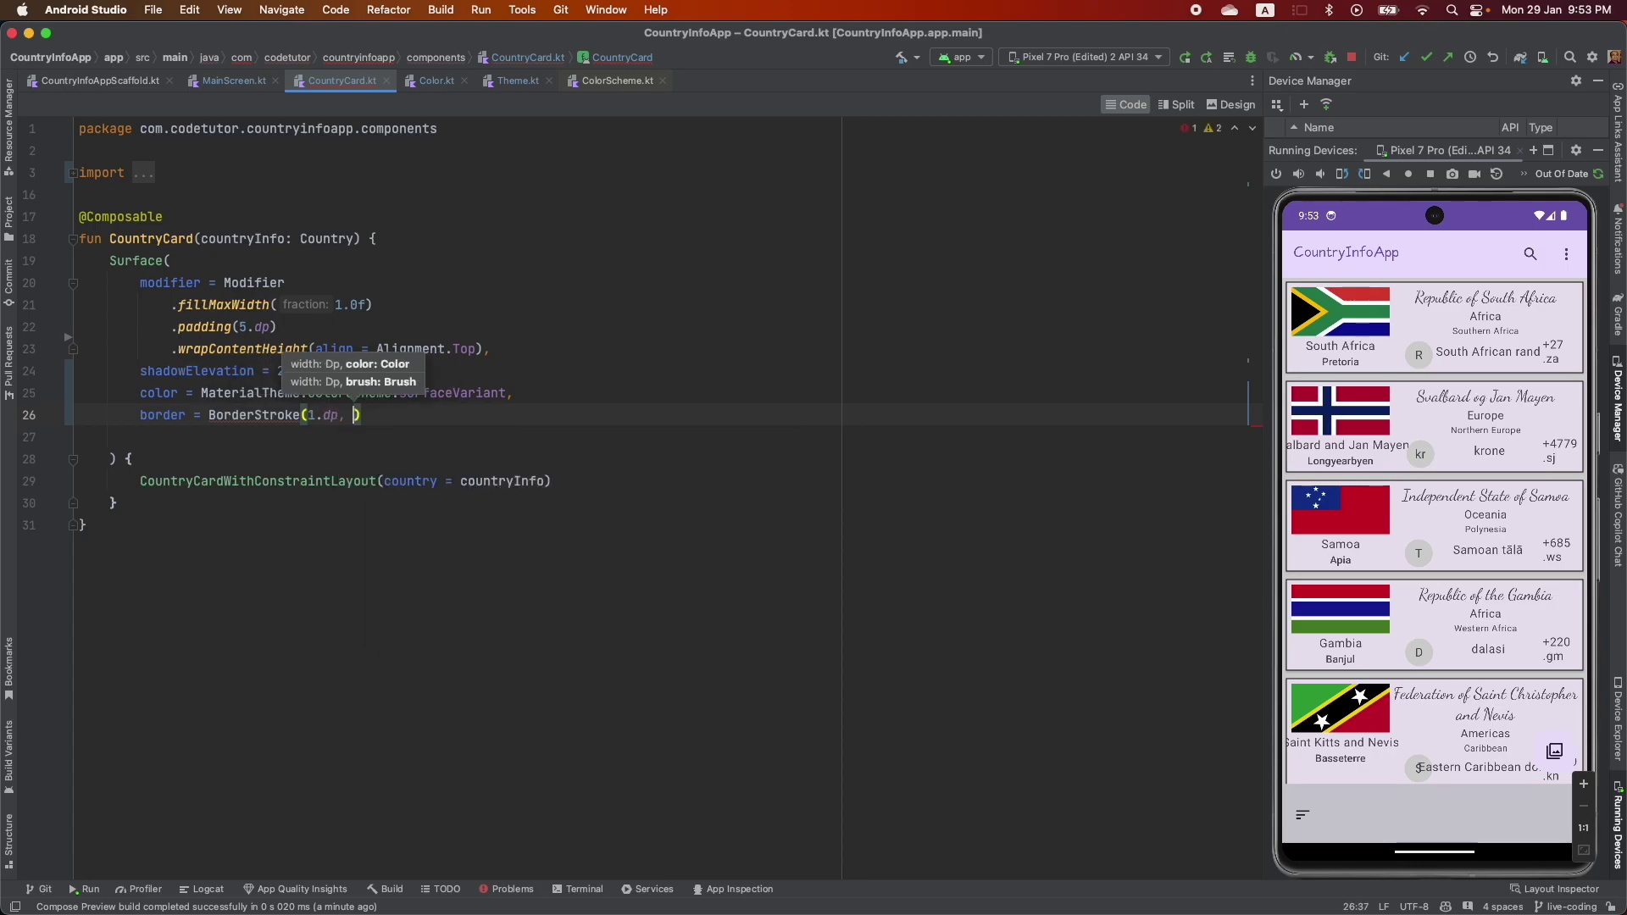
{"action": "type", "text": "borderColorBlack"}
Review the borderColorBlack definition in Color.kt, then stop and rerun the app
{"action": "left_click", "coordinate": [435, 80]}
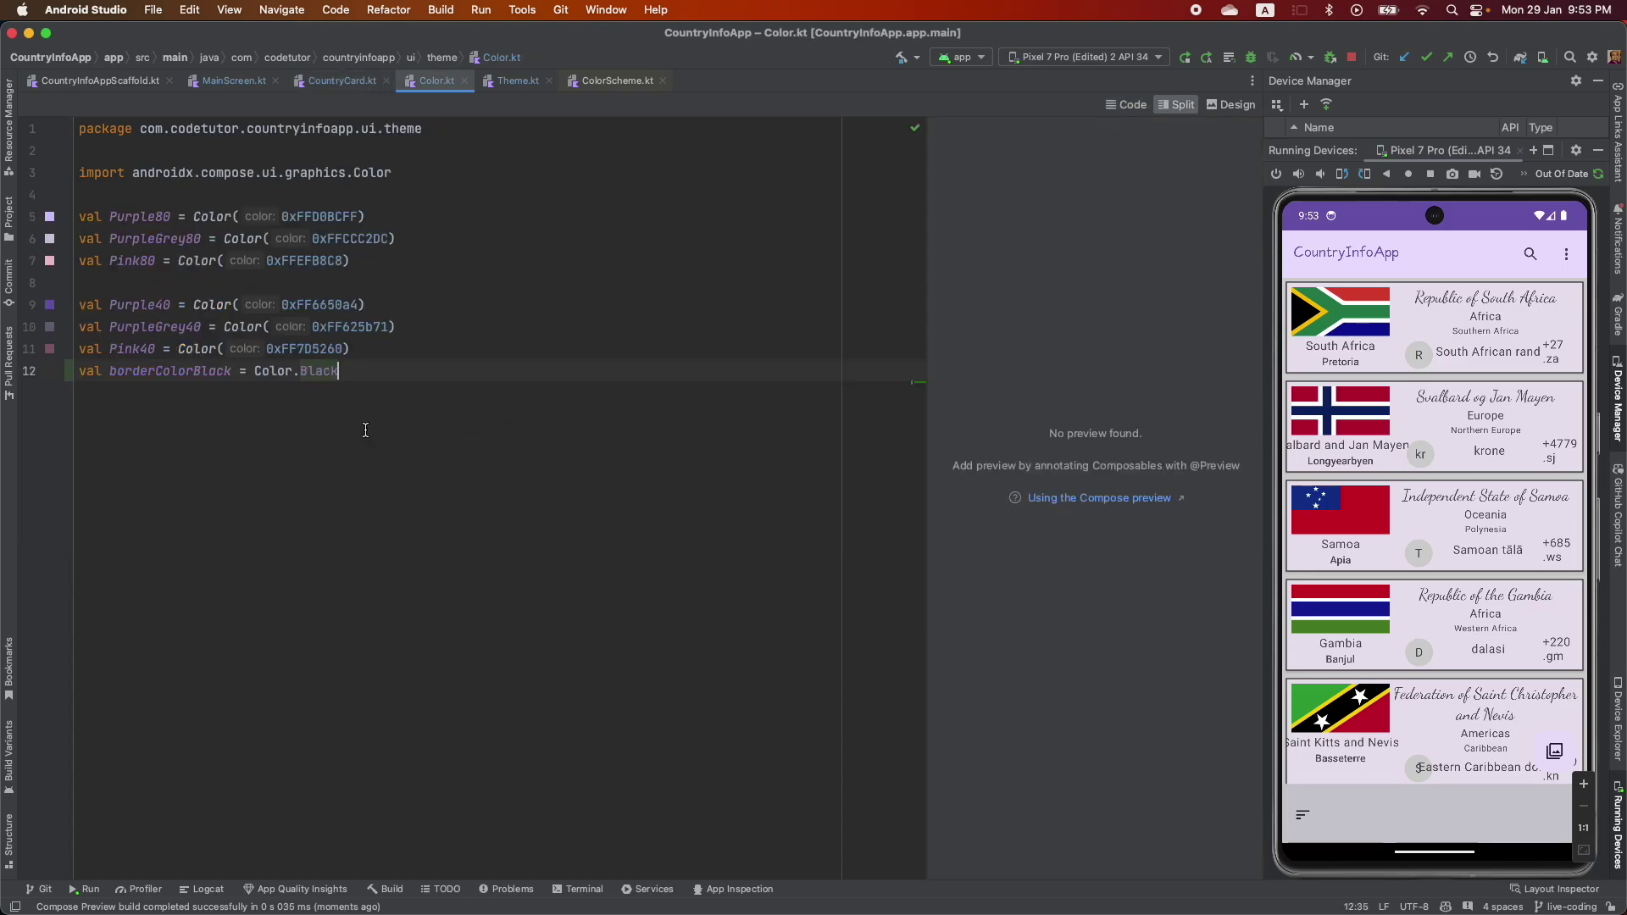
{"action": "left_click_drag", "start_coordinate": [340, 369], "coordinate": [90, 370]}
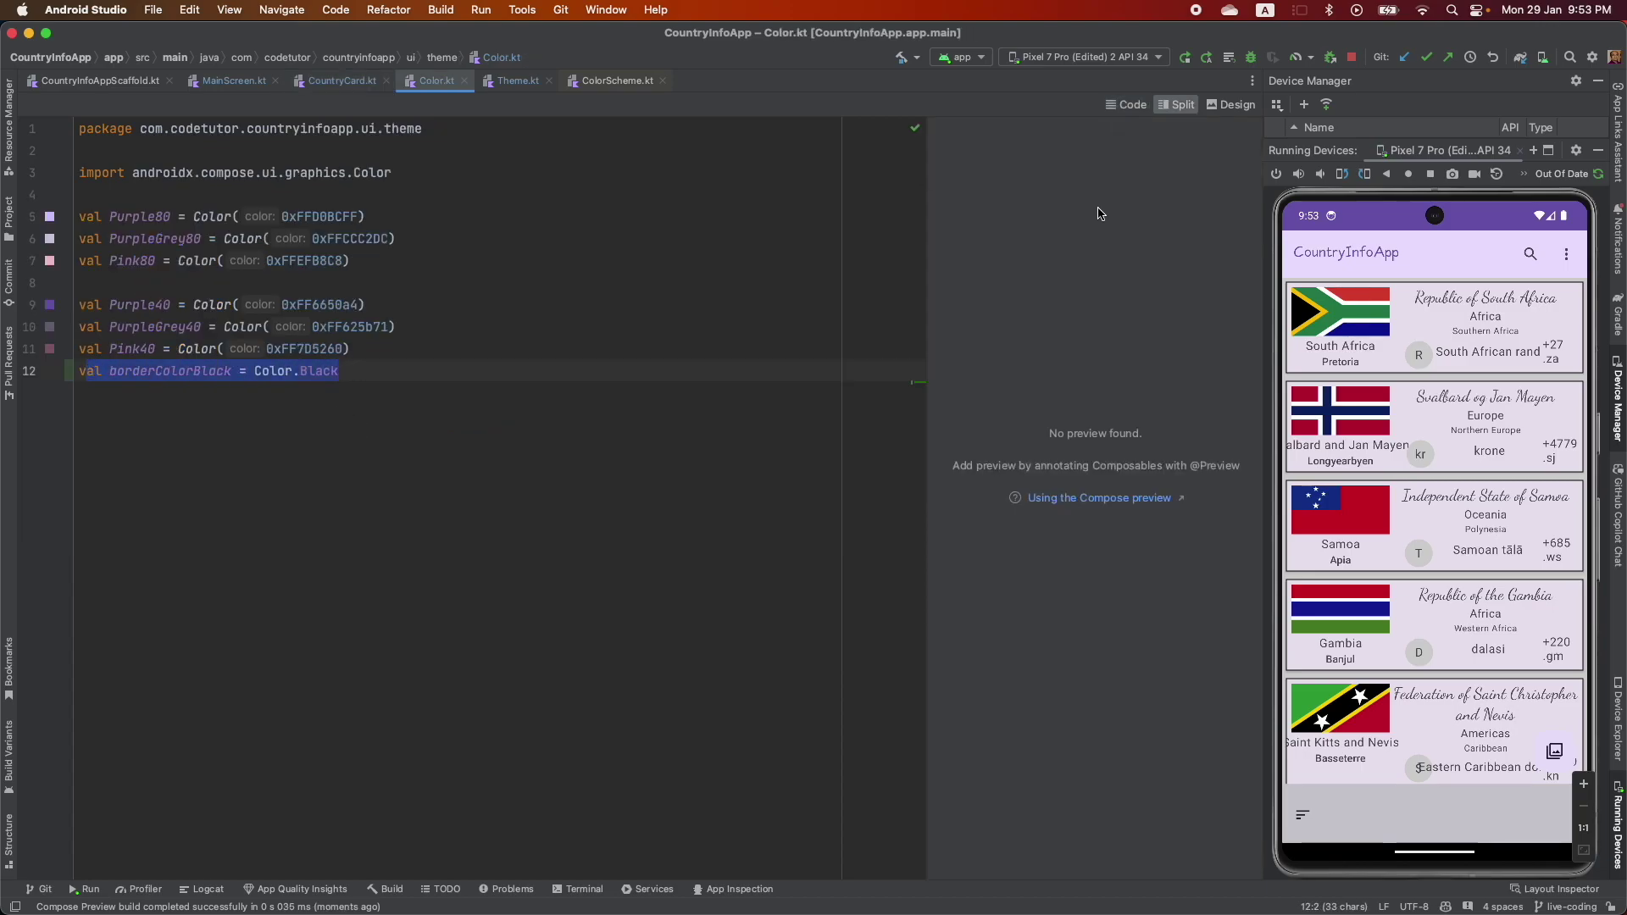
{"action": "left_click", "coordinate": [1350, 58]}
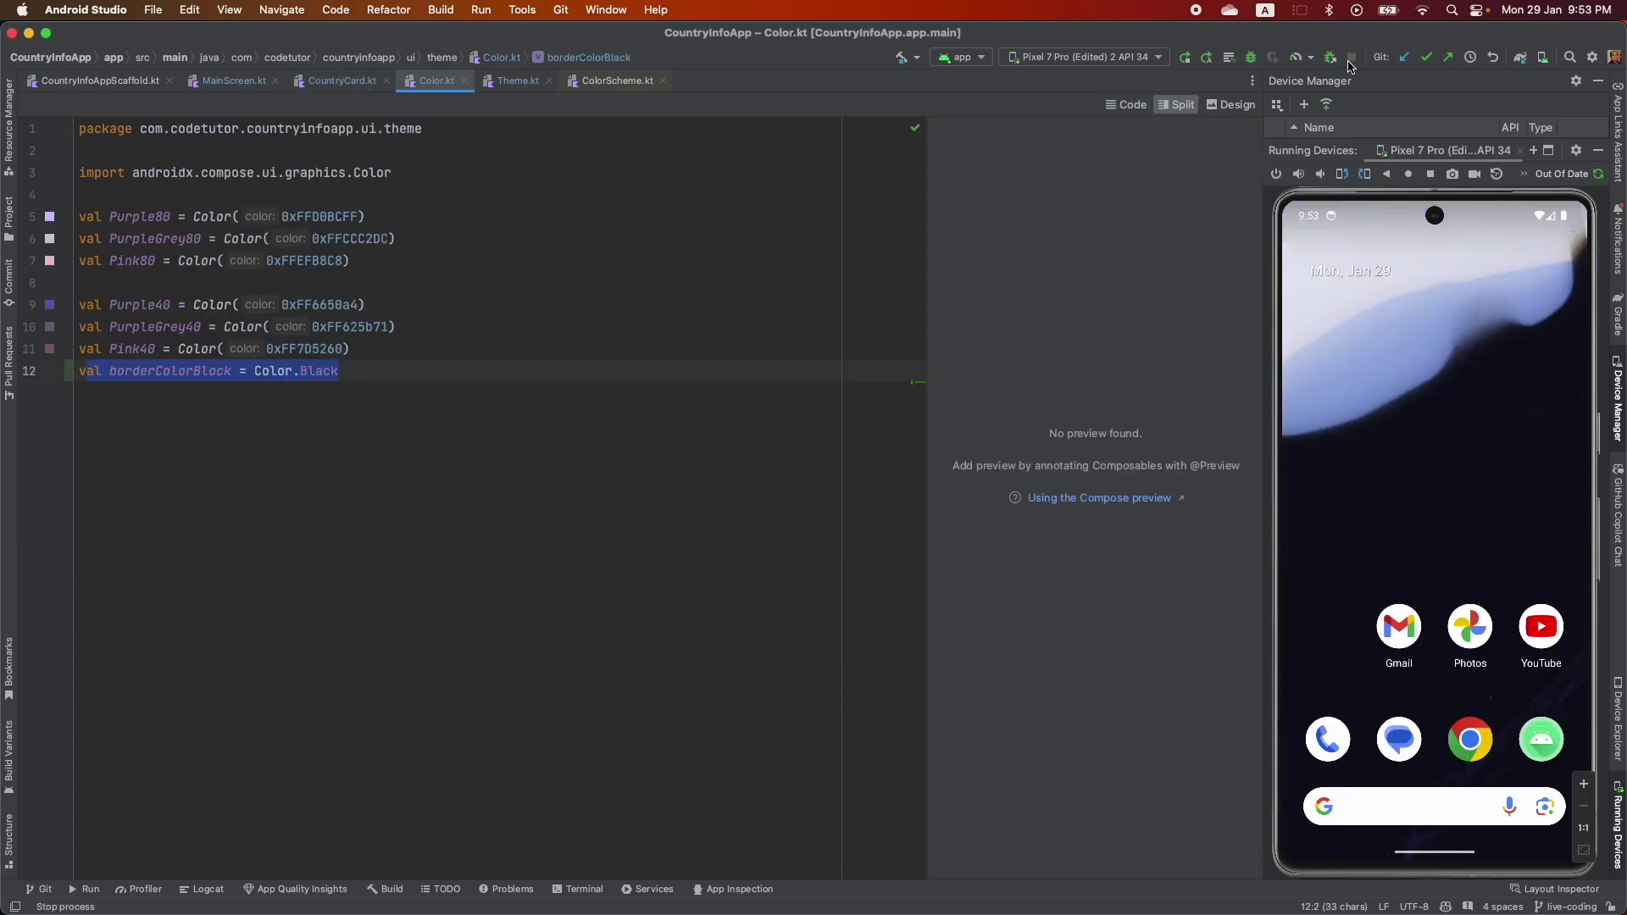
{"action": "left_click", "coordinate": [1185, 58]}
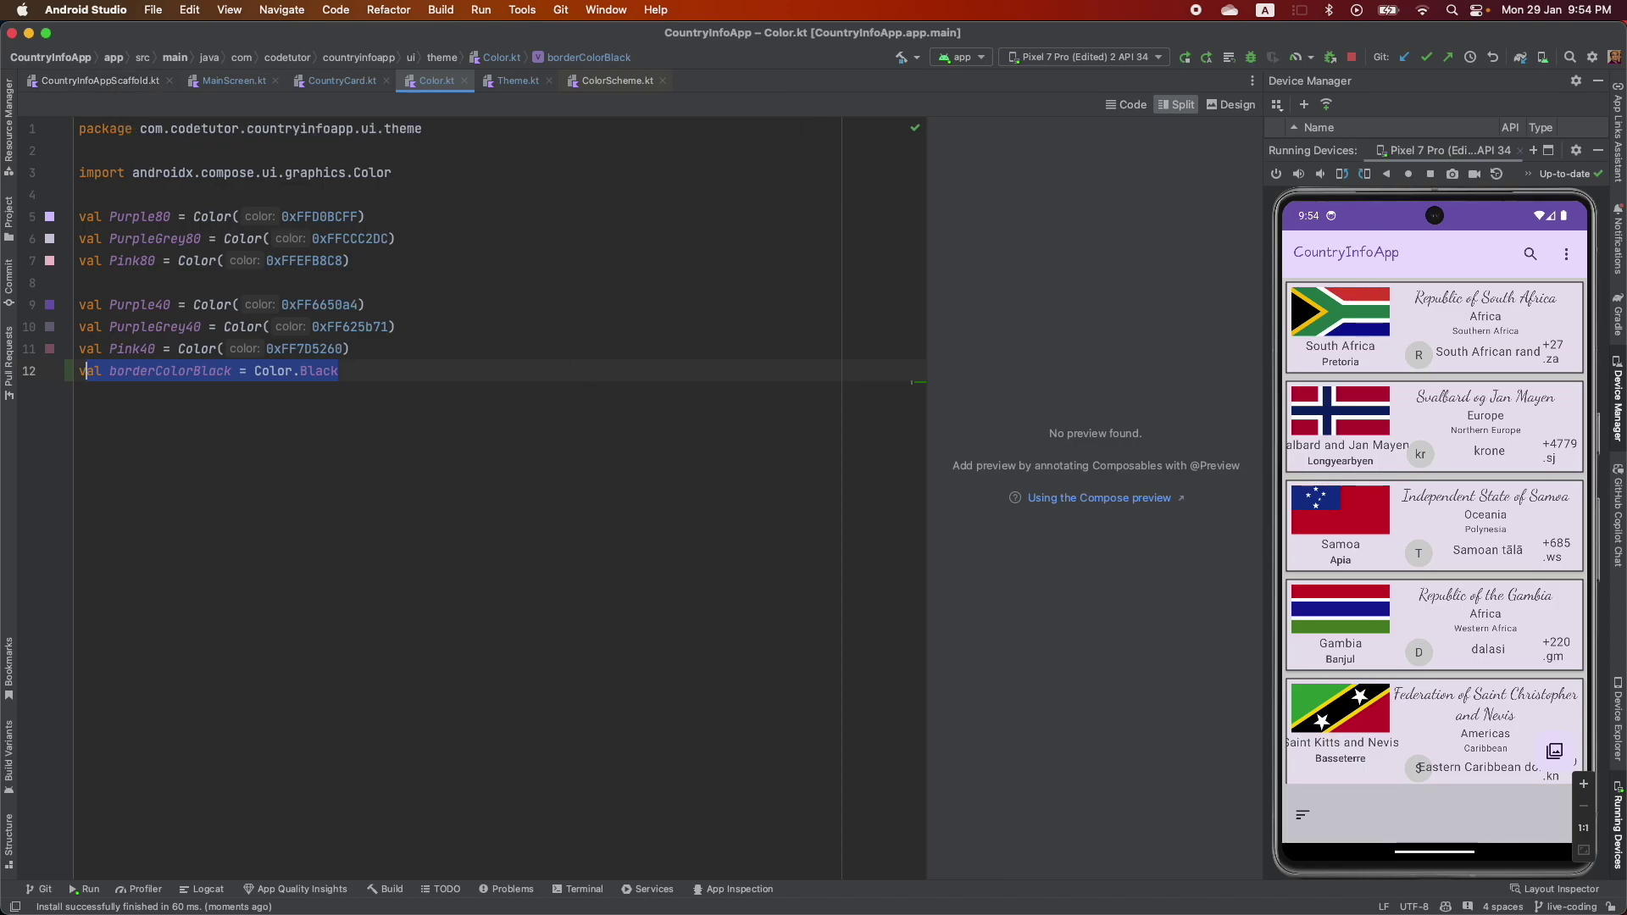
{"action": "left_click", "coordinate": [517, 82]}
Add outline = borderColorBlack to both the light and dark colour schemes
{"action": "left_click", "coordinate": [366, 465]}
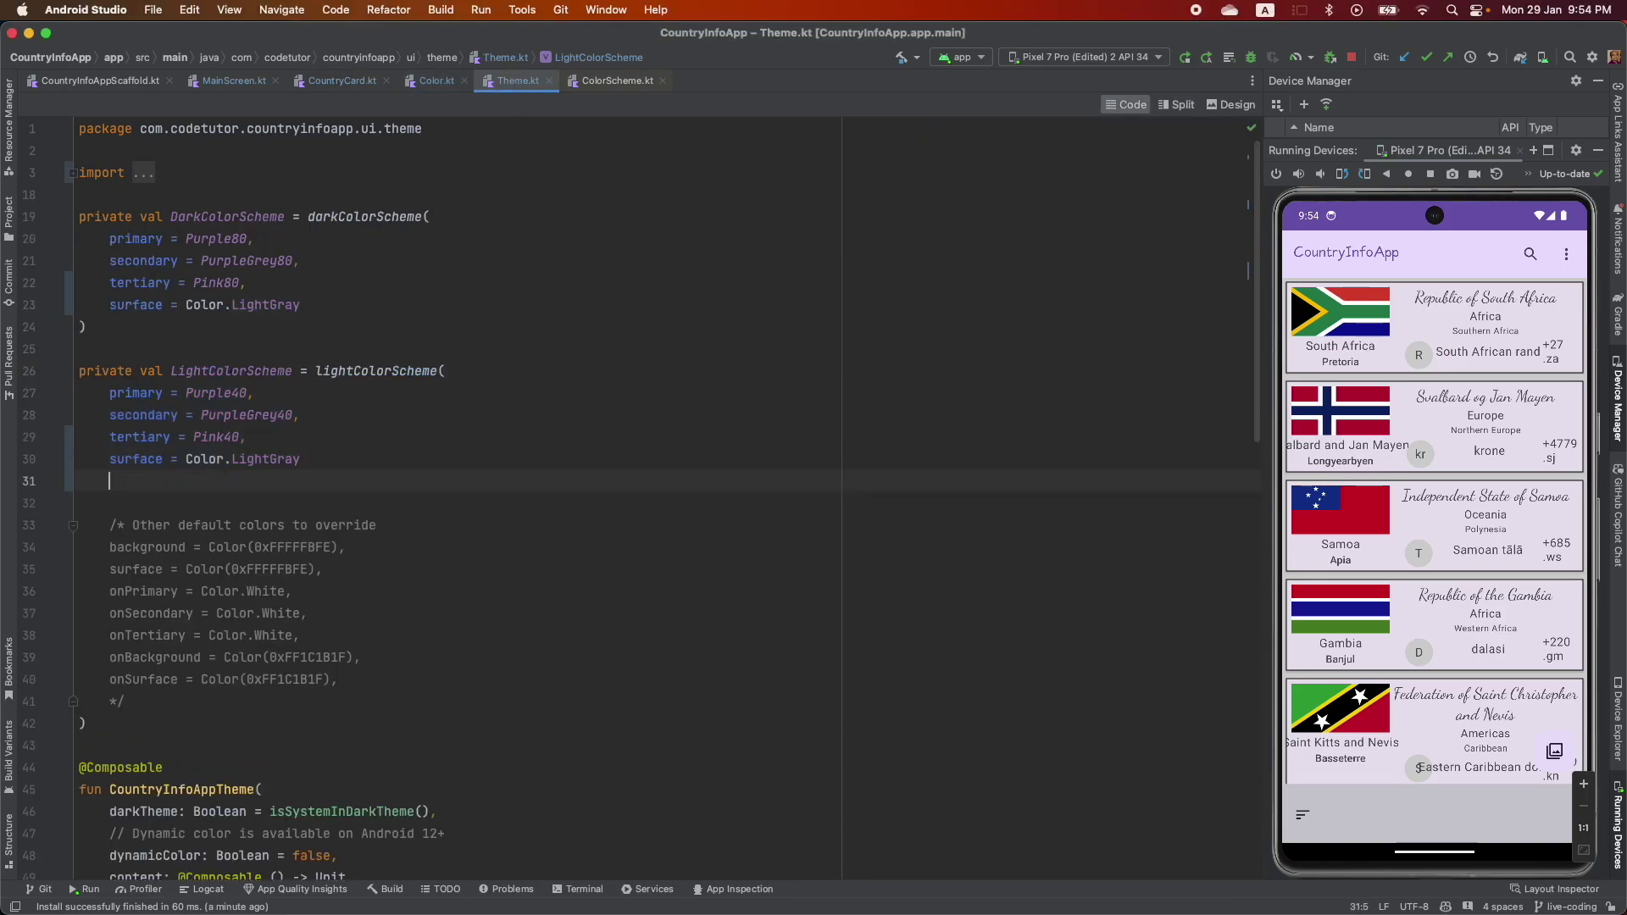
{"action": "key", "text": "Return"}
{"action": "type", "text": "ou"}
{"action": "key", "text": "Return"}
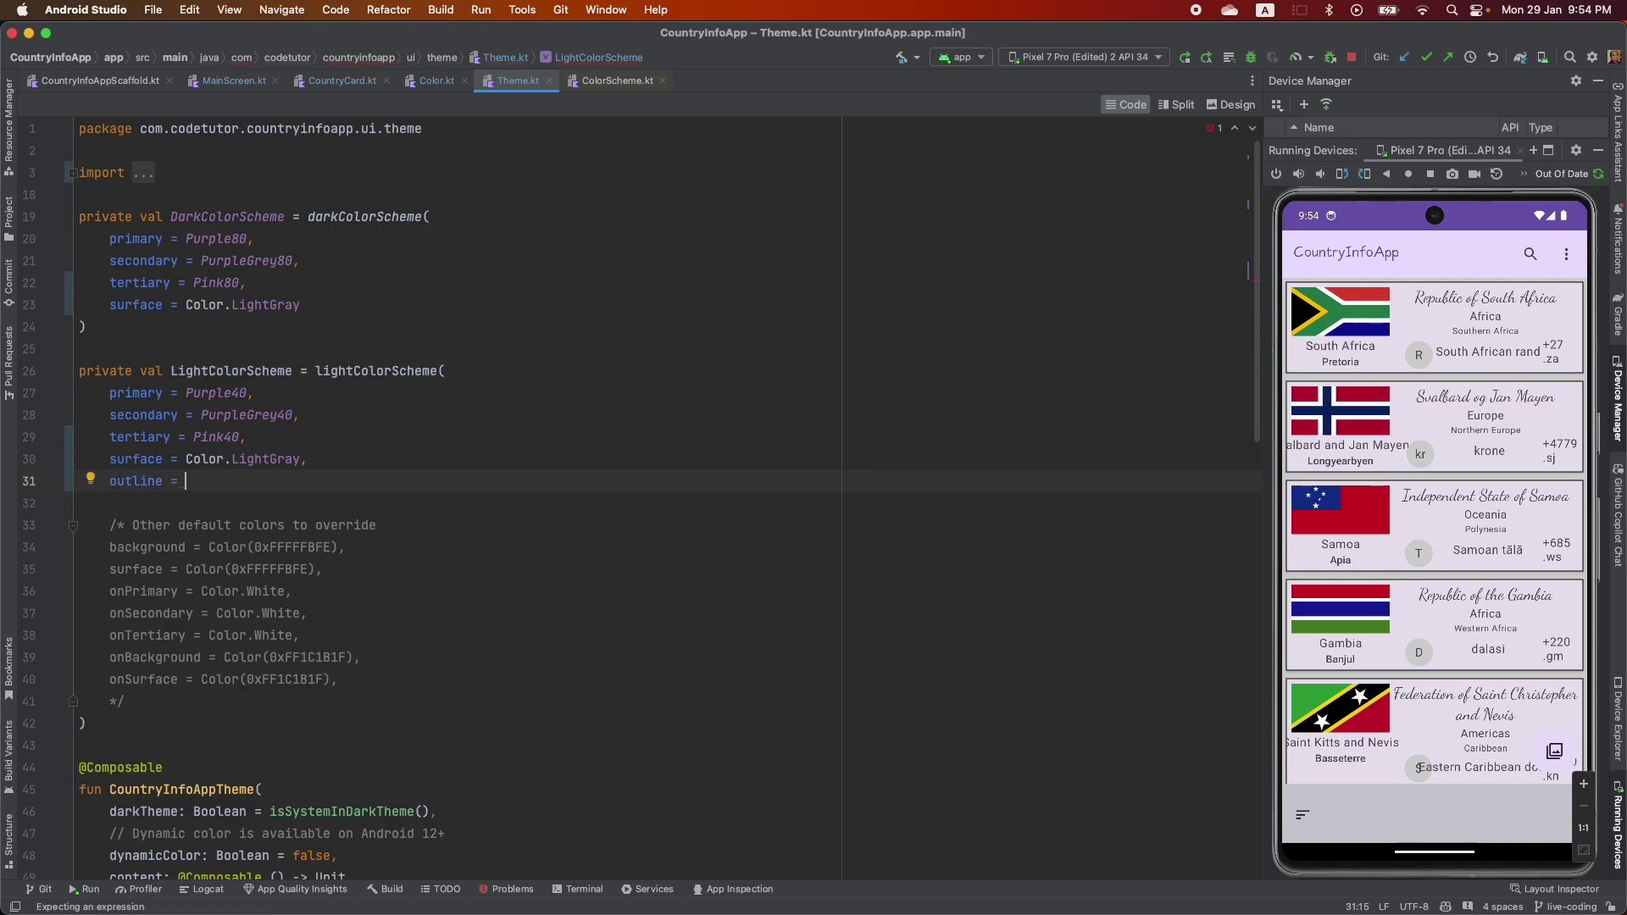
{"action": "type", "text": "borde"}
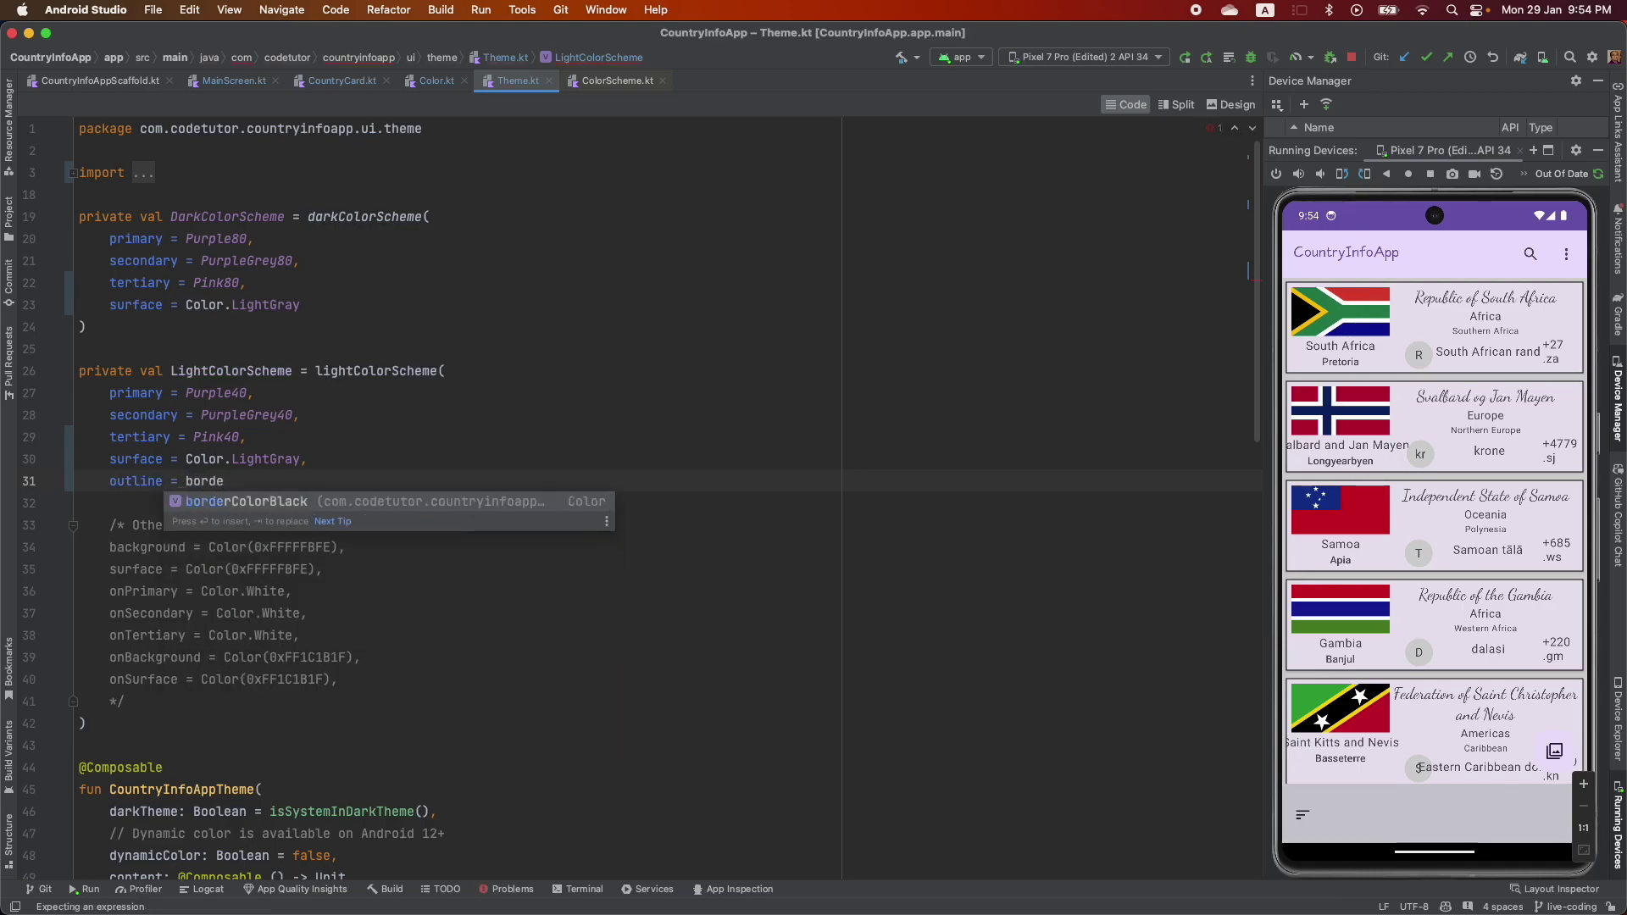
{"action": "key", "text": "Return"}
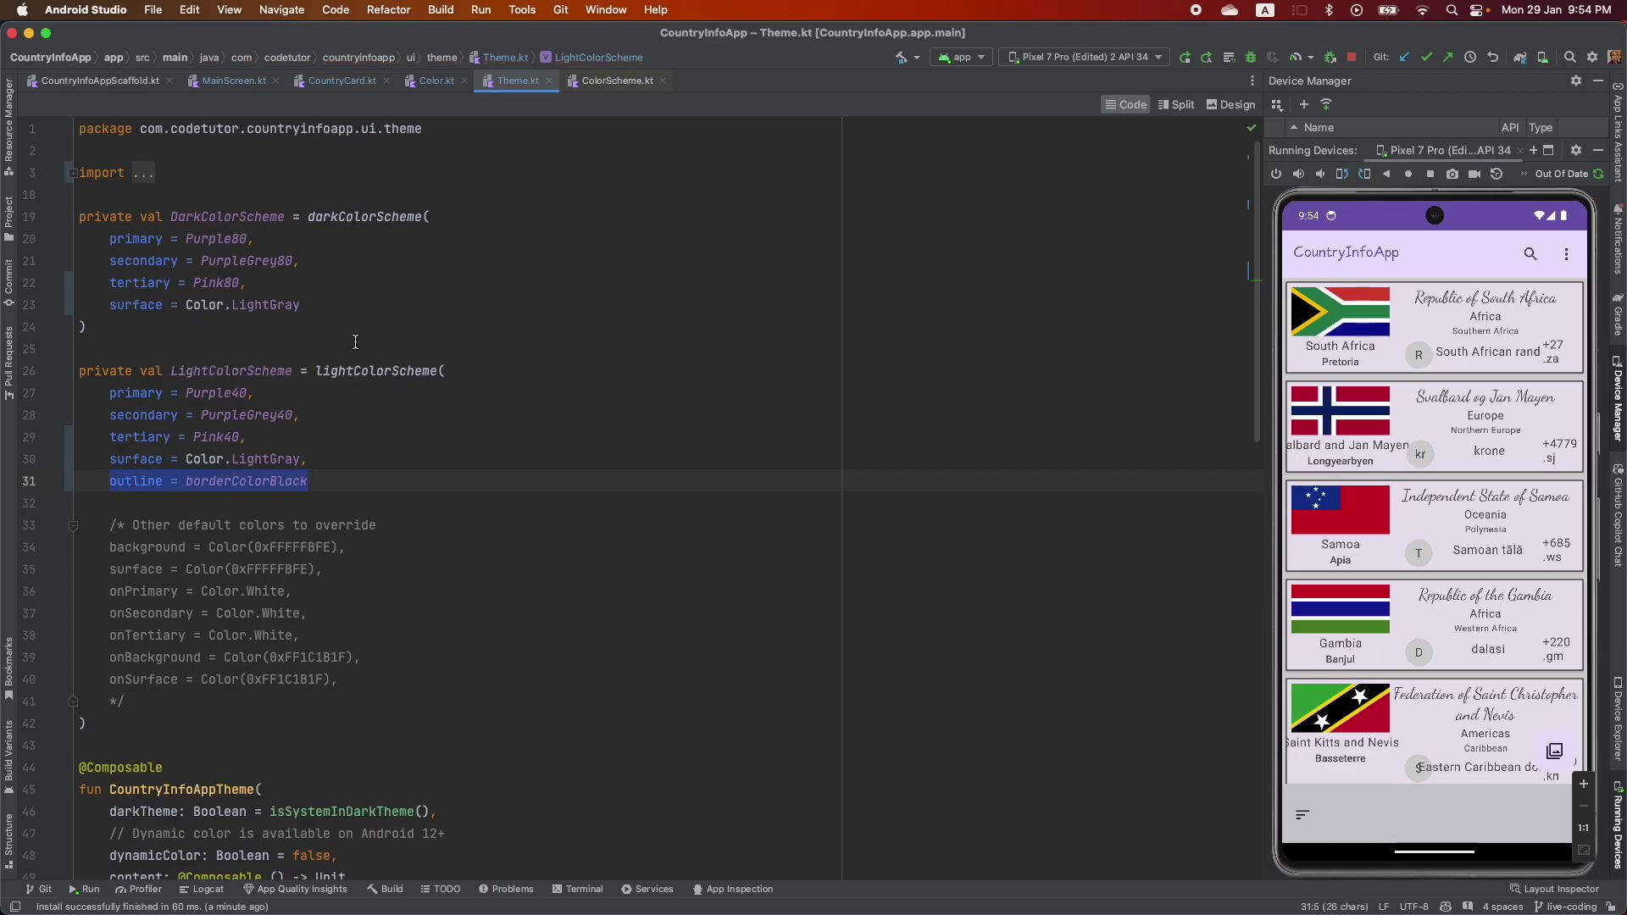
{"action": "left_click", "coordinate": [335, 305]}
{"action": "type", "text": ","}
{"action": "key", "text": "Return"}
{"action": "type", "text": "outline = borderColorBlack"}
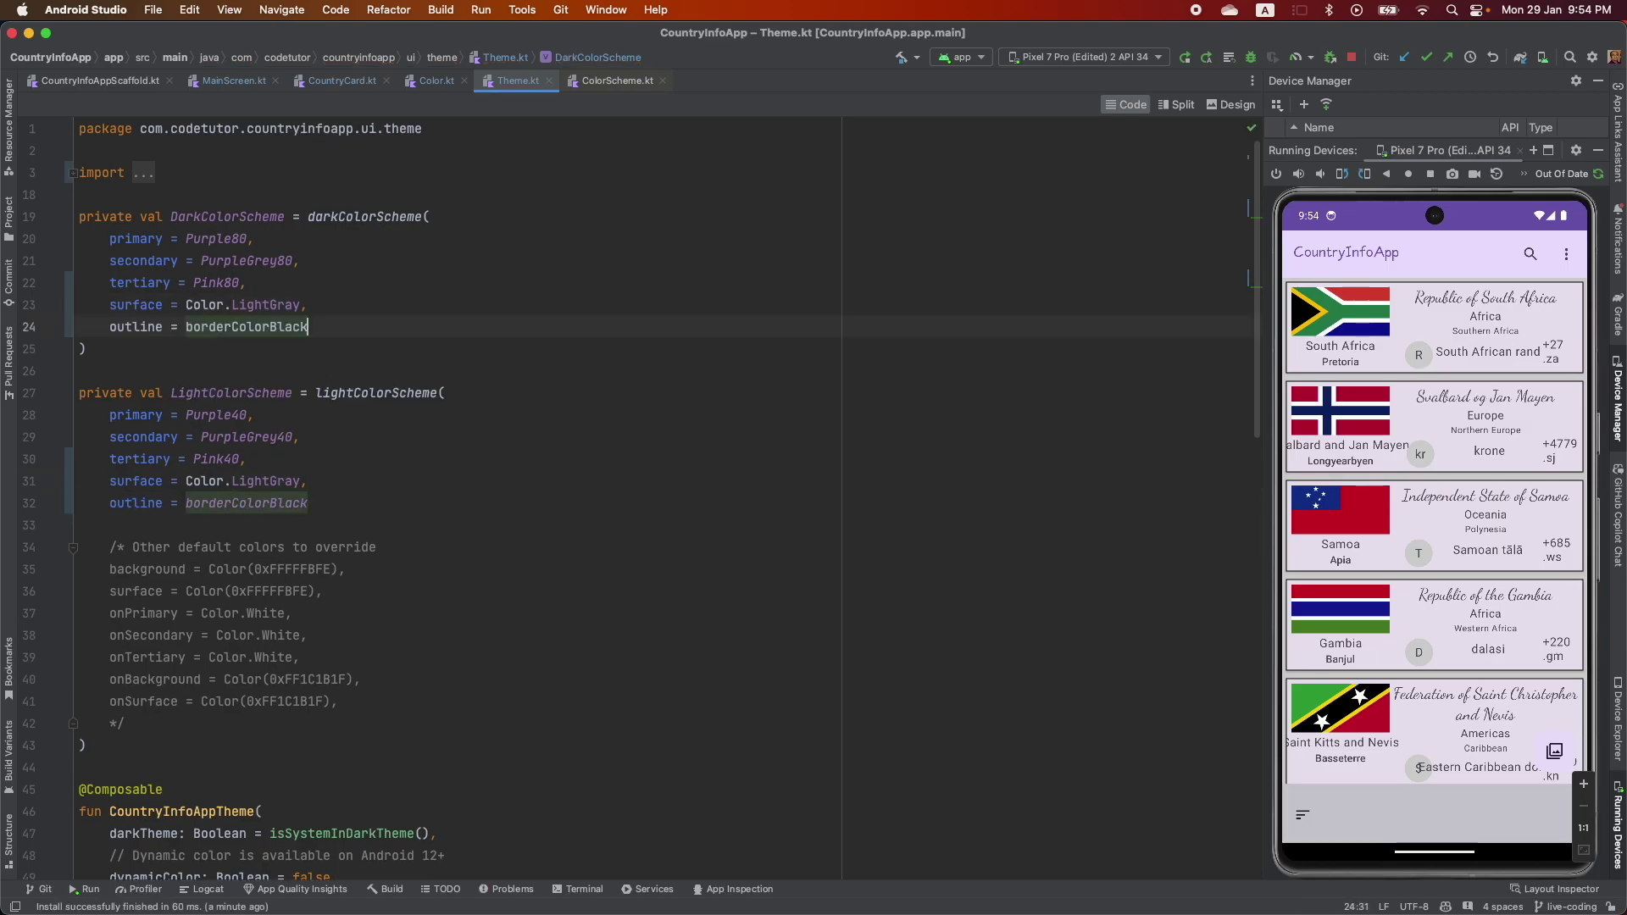
{"action": "double_click", "coordinate": [134, 503]}
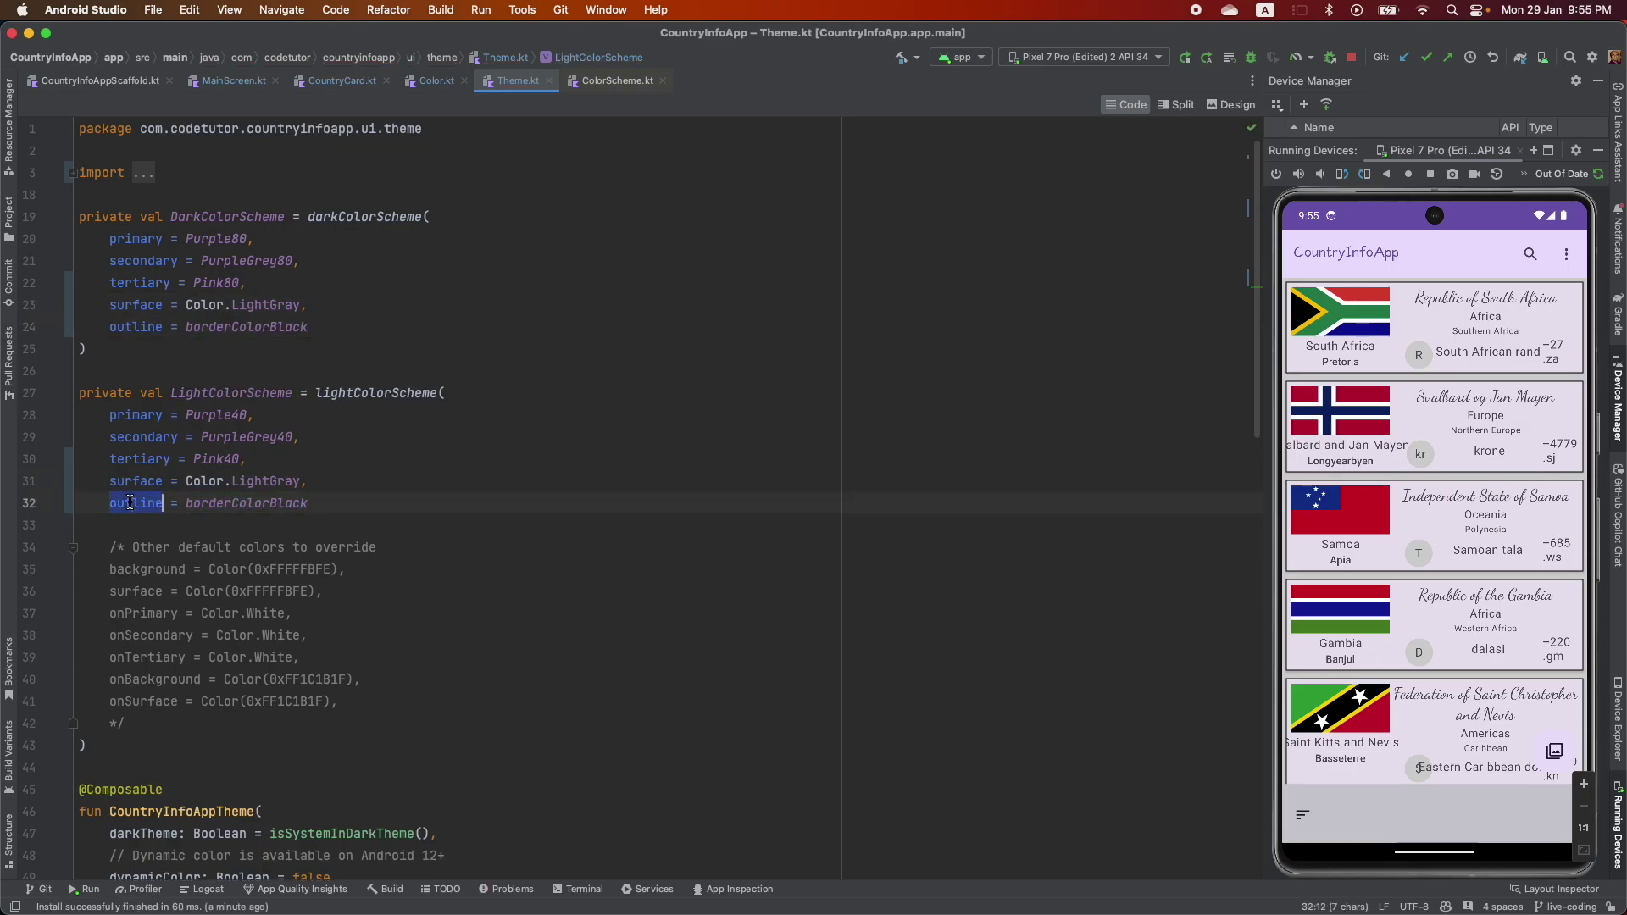
Use MaterialTheme.colorScheme.outline as the BorderStroke colour and stop the app
{"action": "left_click", "coordinate": [341, 81]}
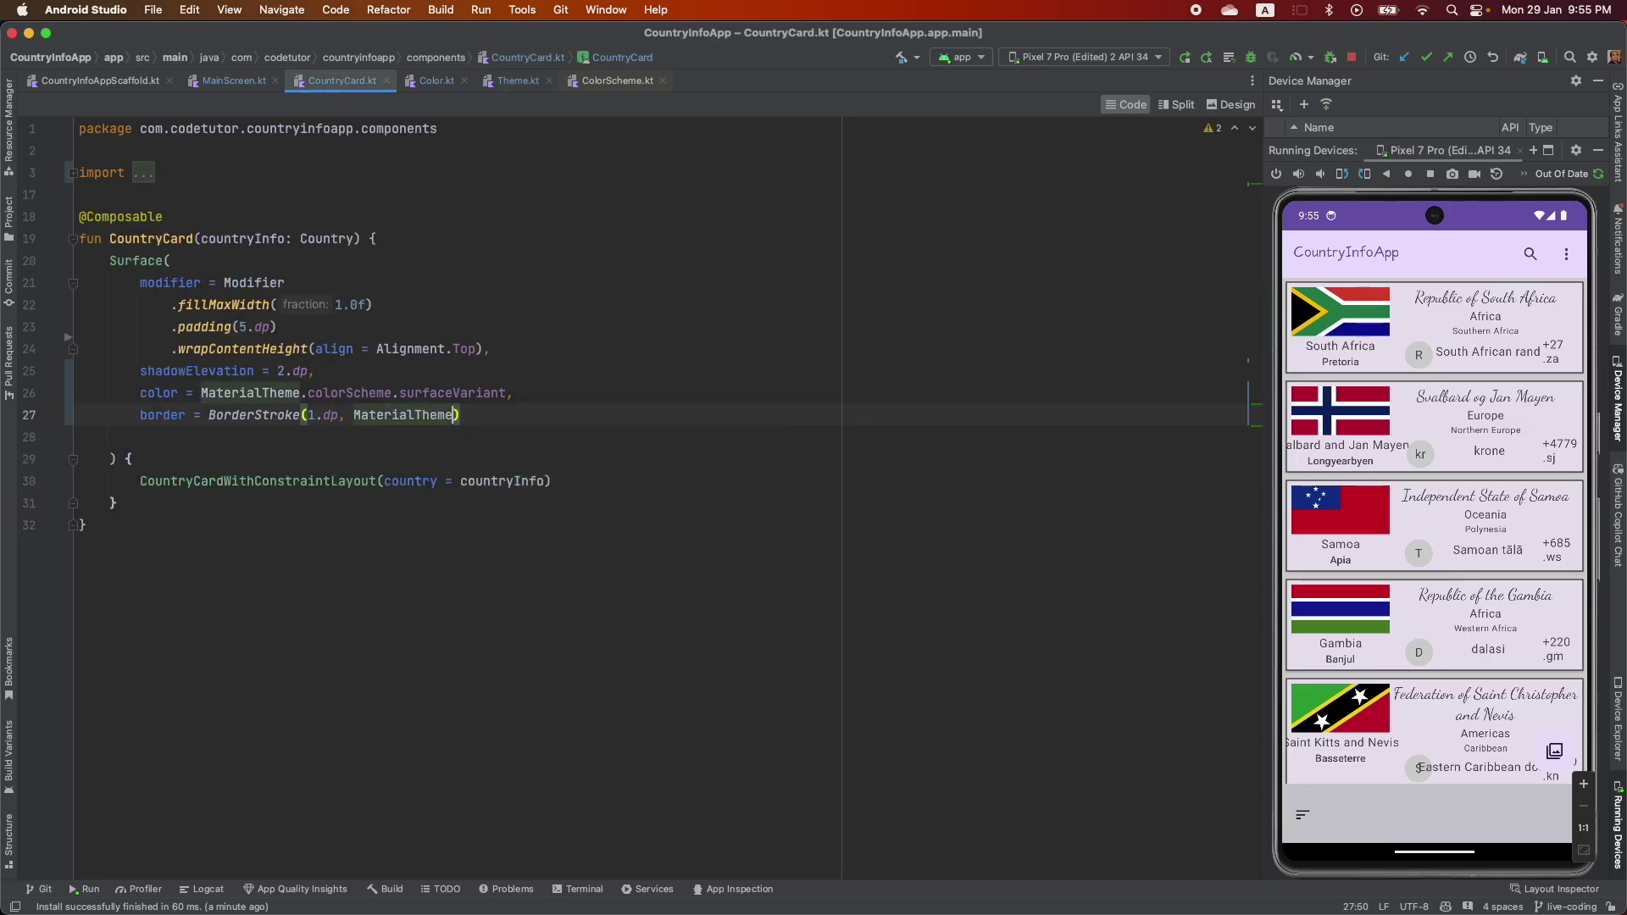
{"action": "type", "text": "."}
{"action": "key", "text": "Return"}
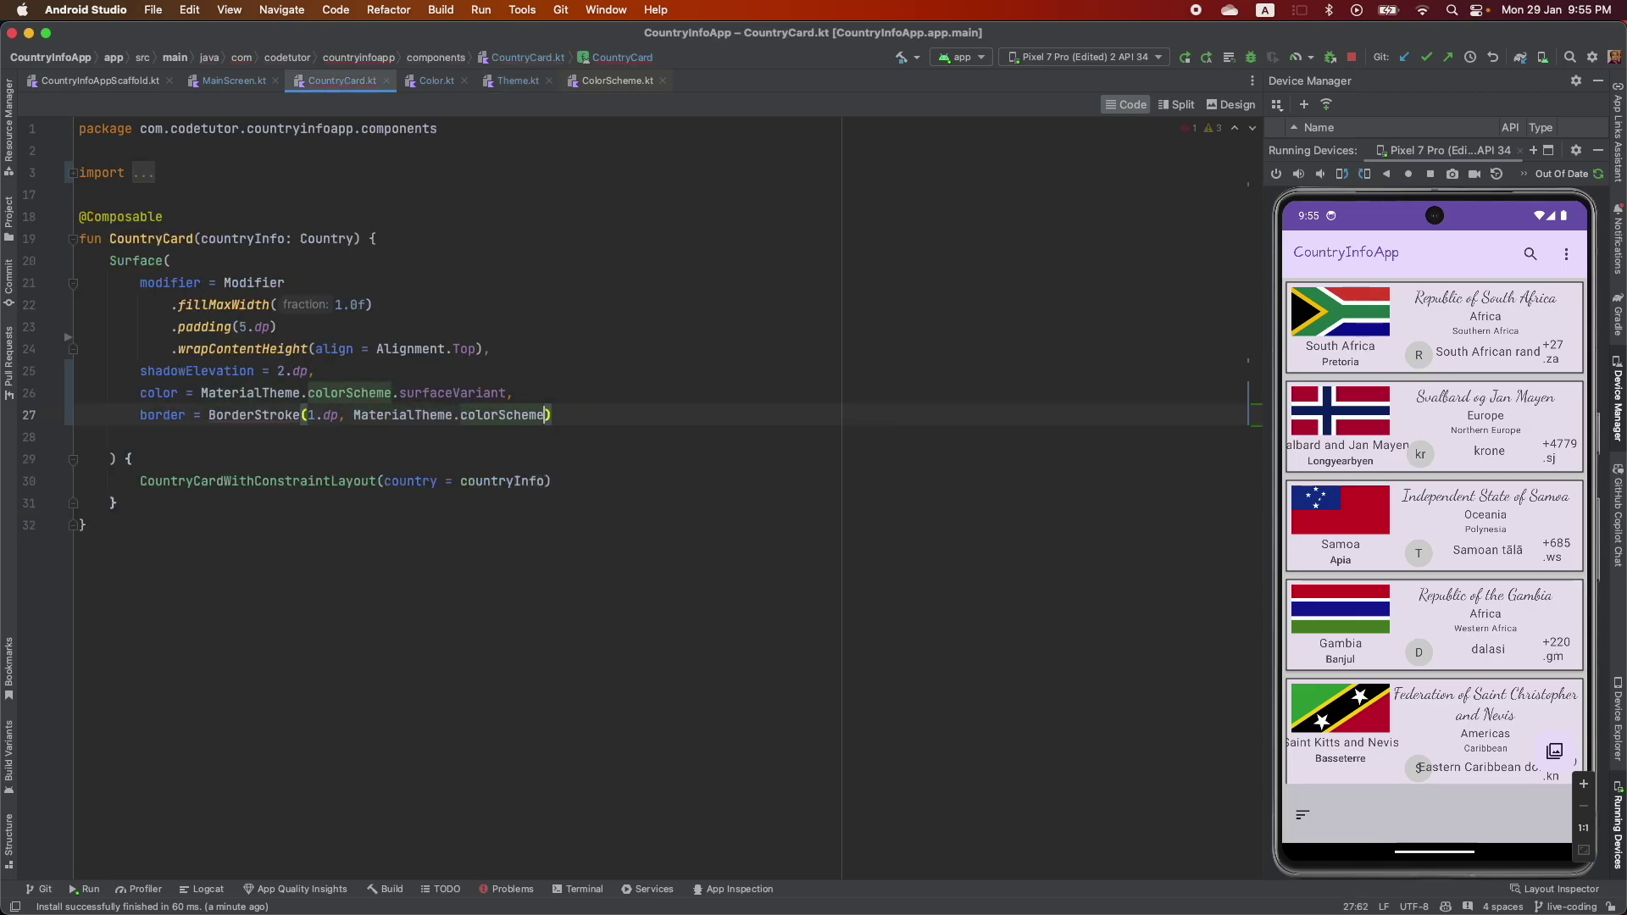
{"action": "type", "text": ".out"}
{"action": "key", "text": "Return"}
{"action": "left_click", "coordinate": [1185, 58]}
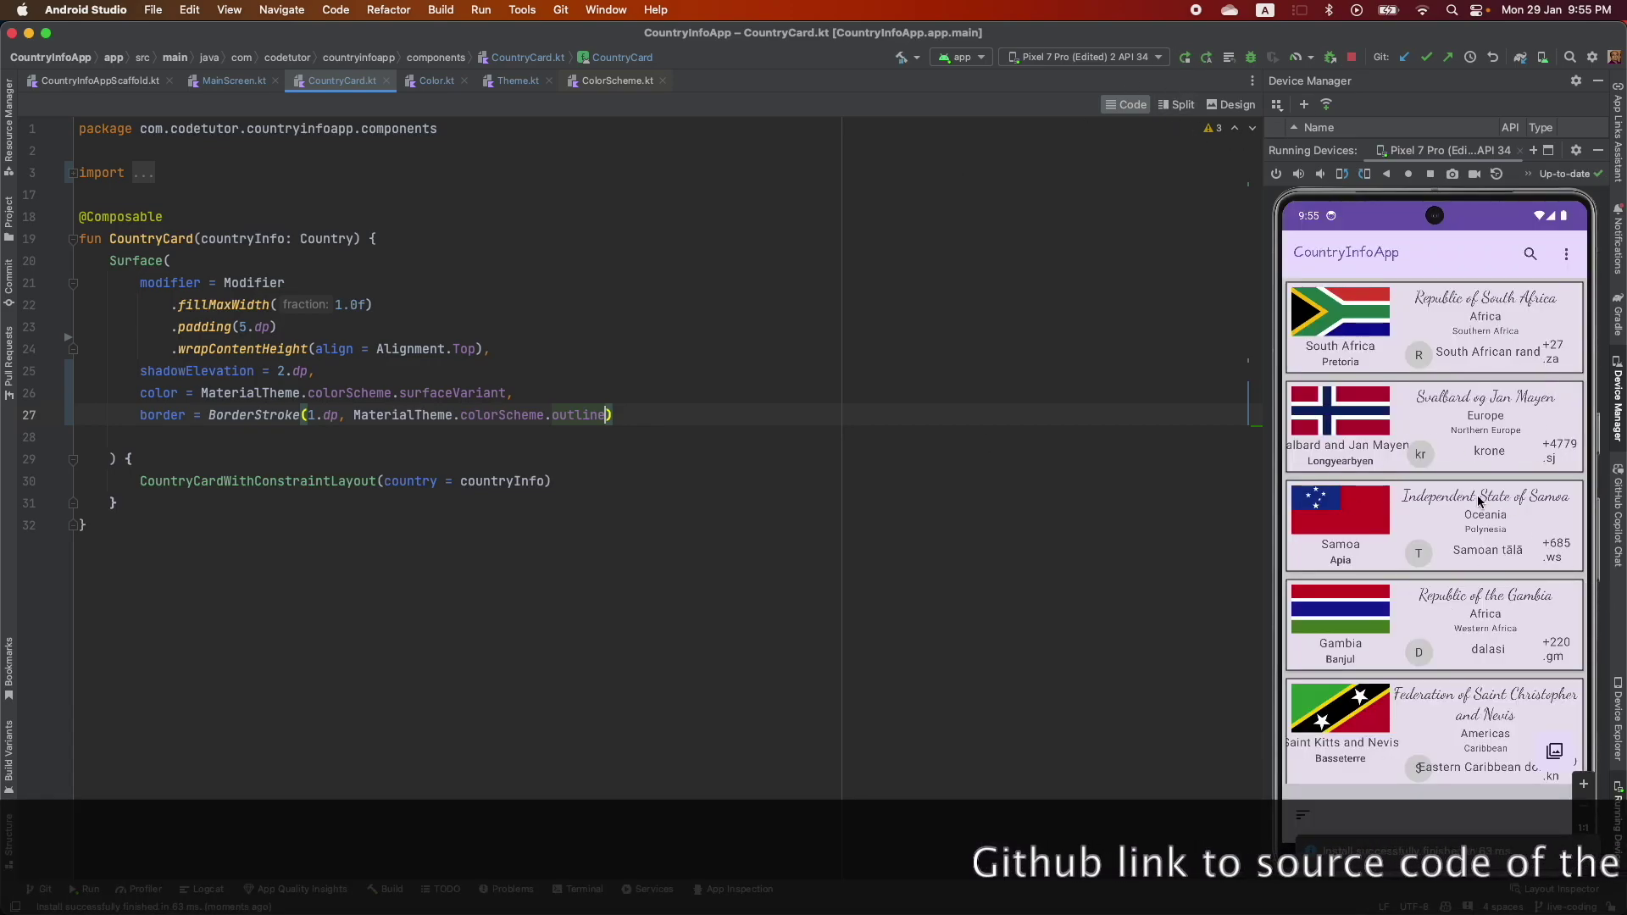
Duplicate the borderColorBlack line in Color.kt as val borderColorCyan = Color.Cyan
{"action": "left_click", "coordinate": [431, 82]}
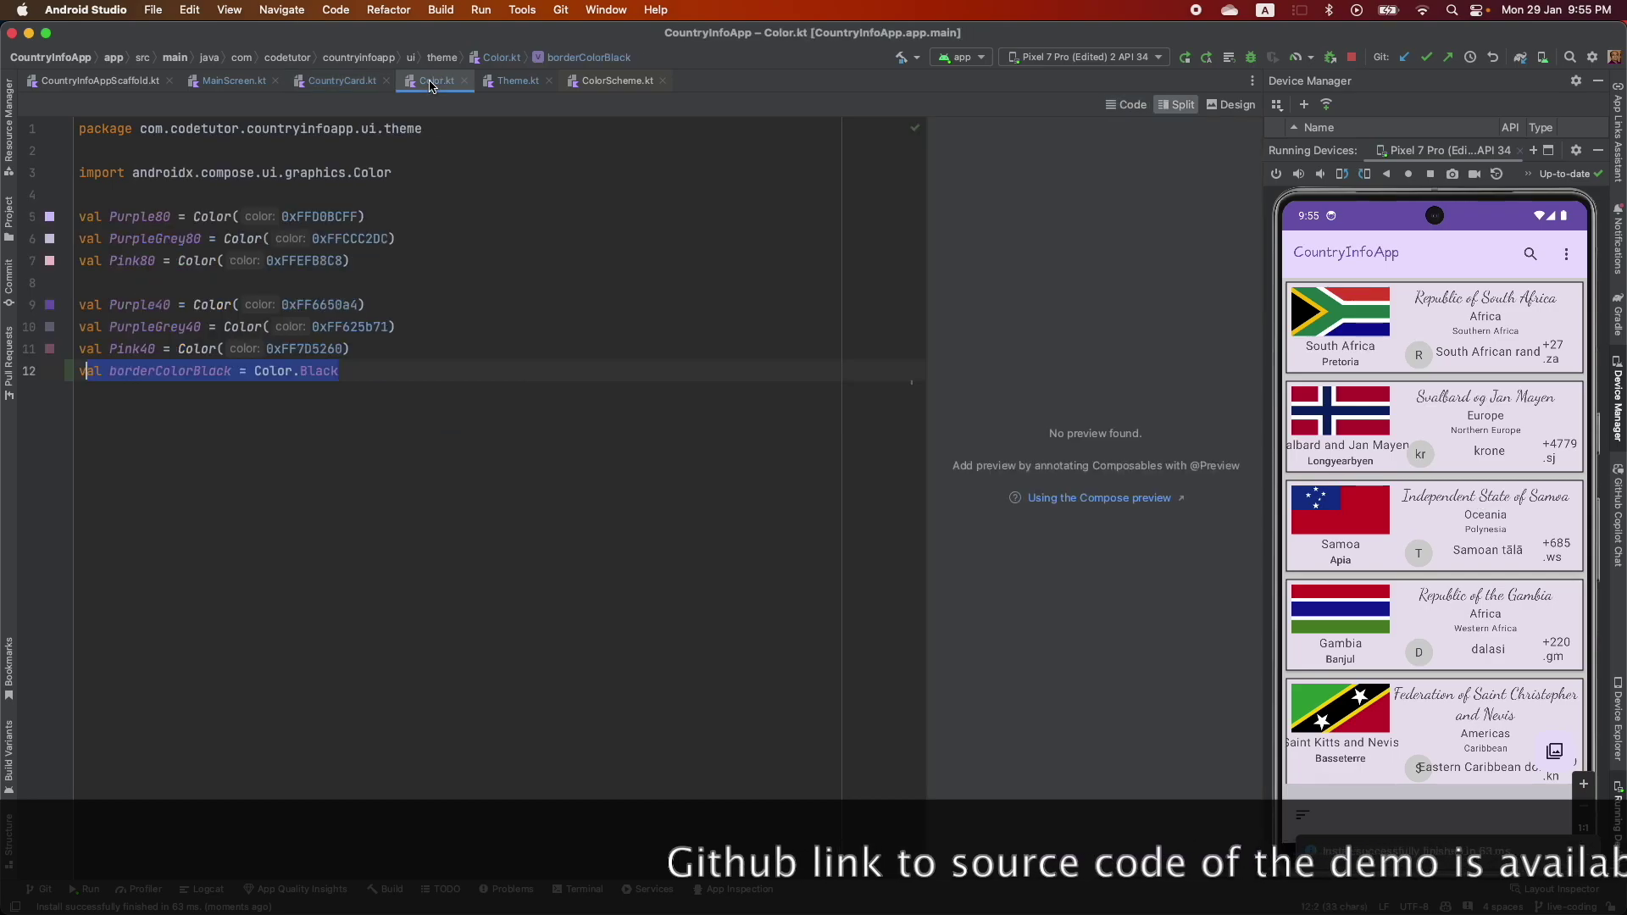
{"action": "left_click", "coordinate": [357, 369]}
{"action": "key", "text": "shift+Home"}
{"action": "key", "text": "super+c"}
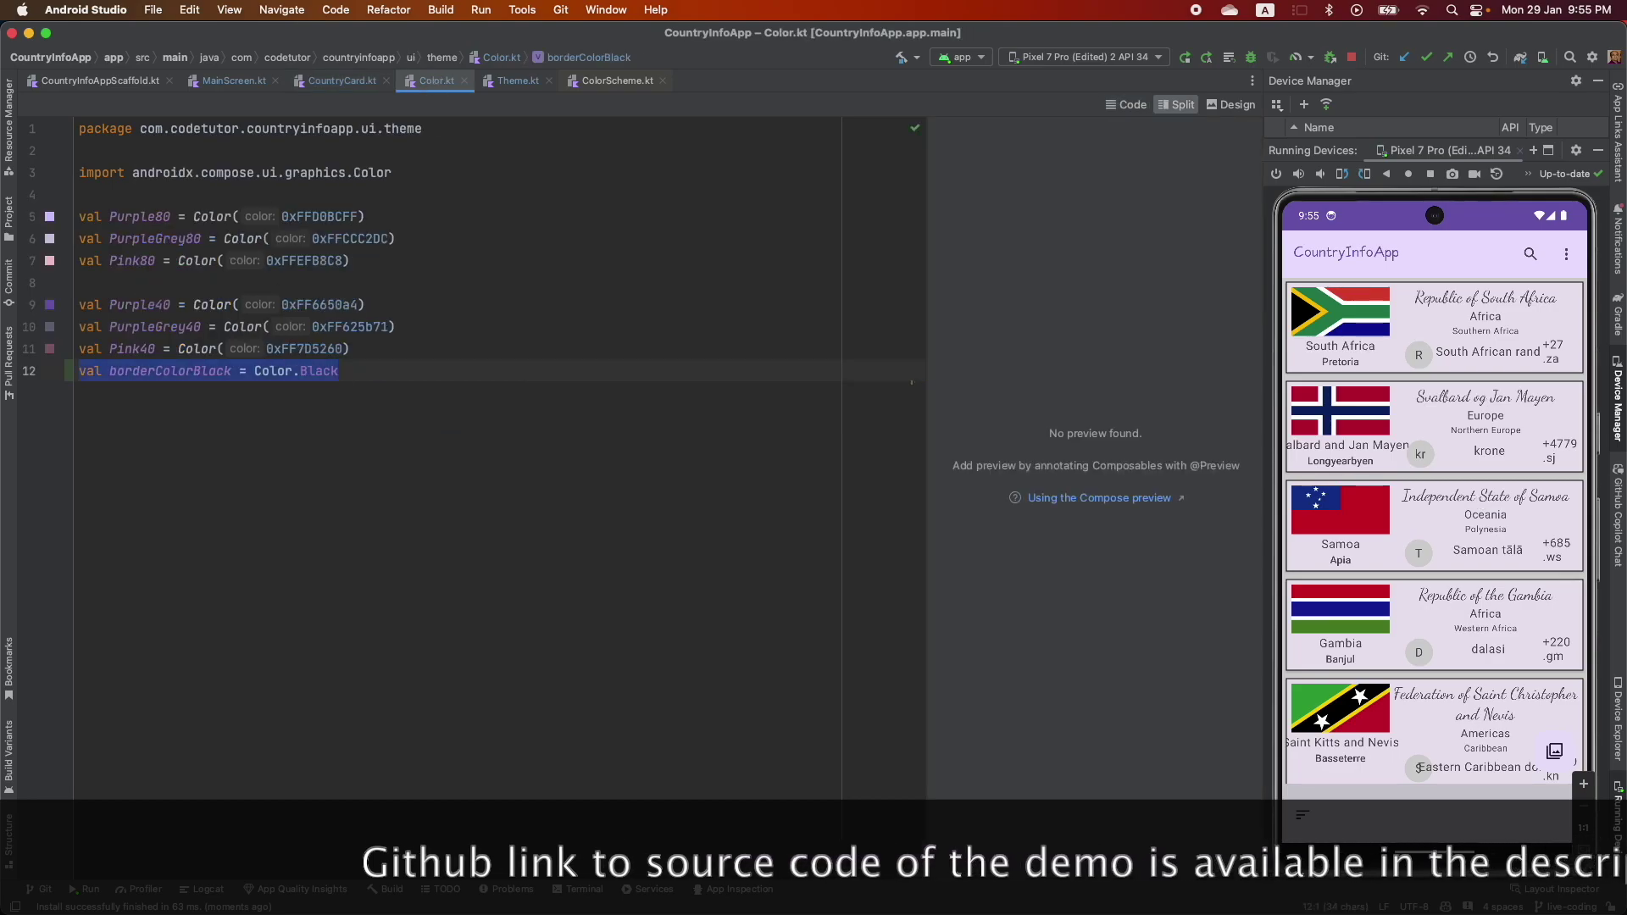
{"action": "left_click", "coordinate": [357, 370]}
{"action": "key", "text": "Return"}
{"action": "key", "text": "super+v"}
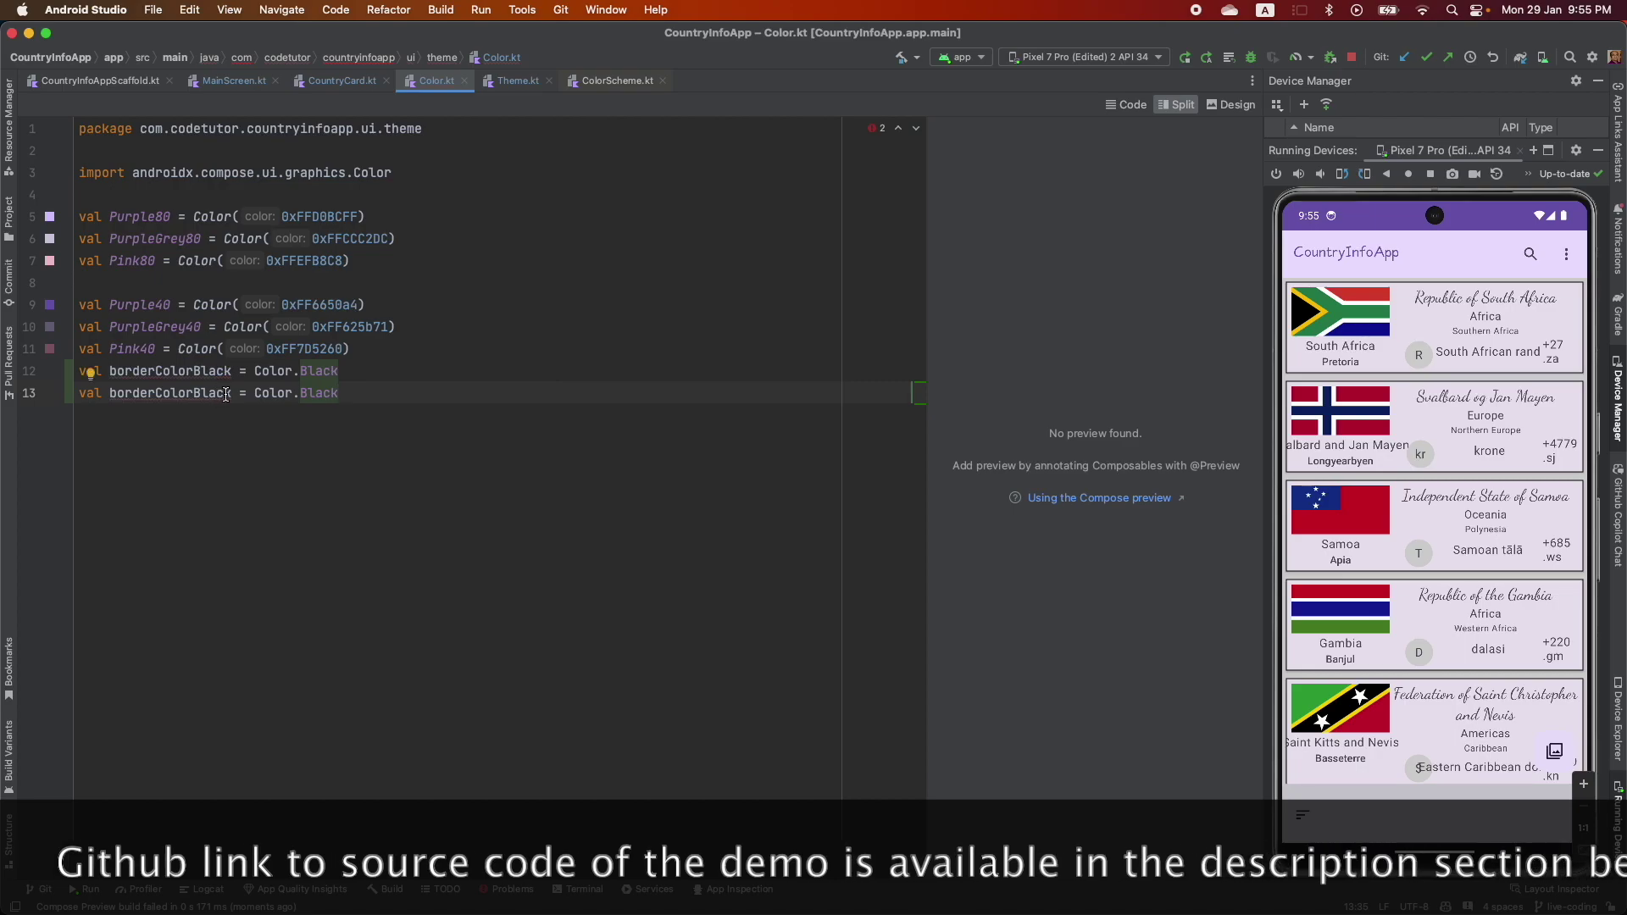
{"action": "left_click", "coordinate": [233, 392]}
{"action": "key", "text": "BackSpace"}
{"action": "key", "text": "BackSpace"}
{"action": "key", "text": "BackSpace"}
{"action": "type", "text": "Cyan"}
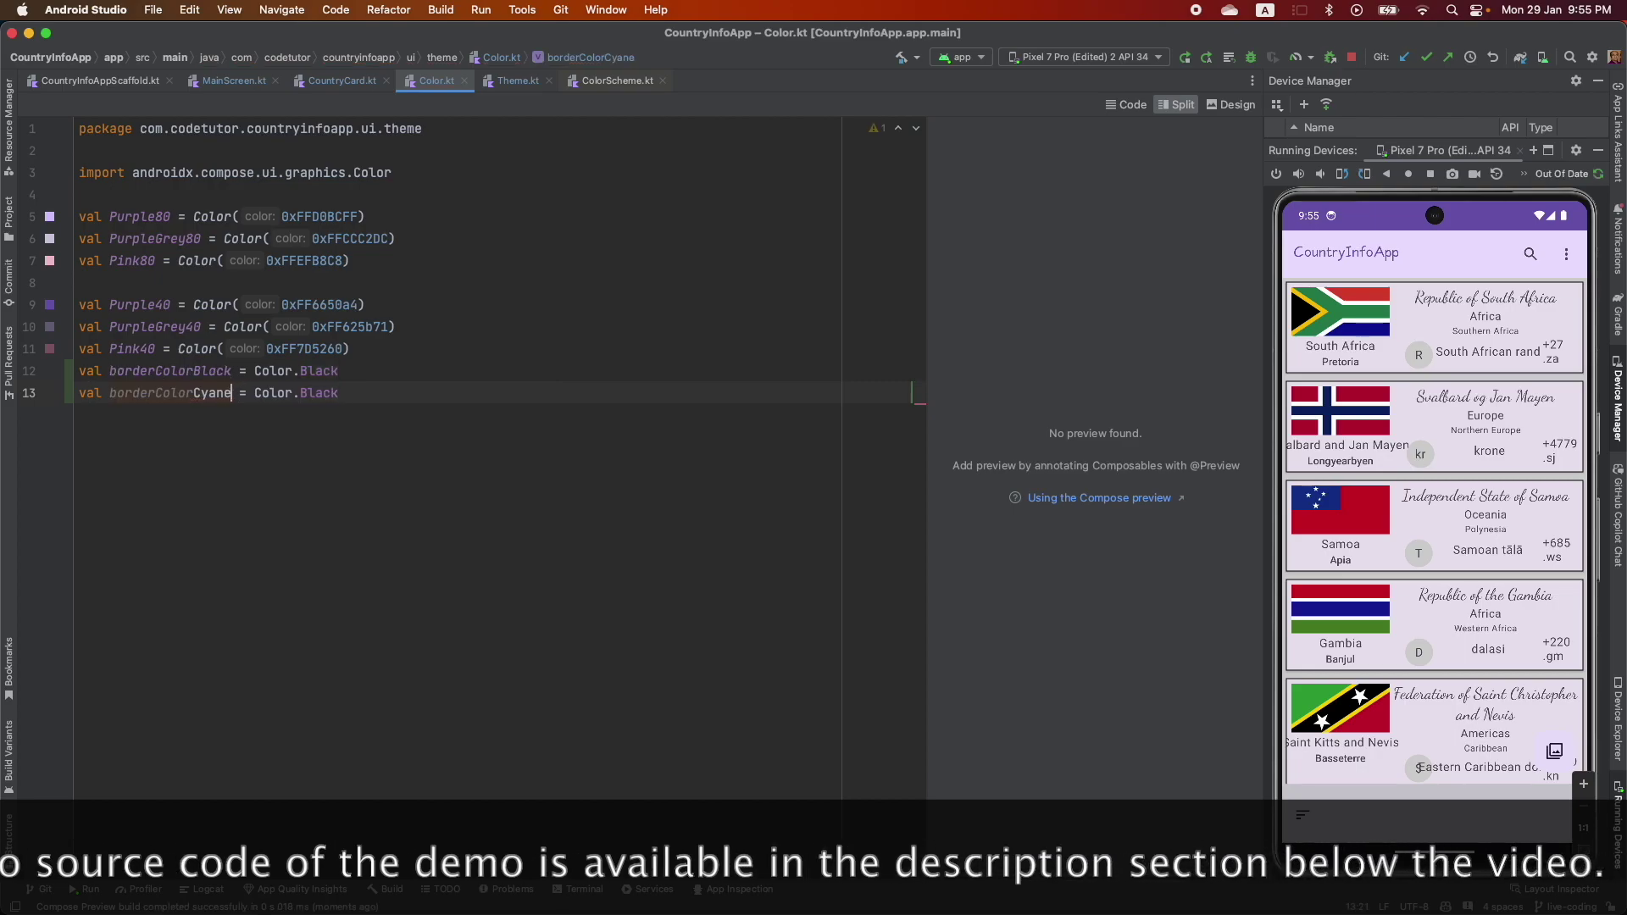
Replace borderColorBlack with borderColorCyan in the schemes' outline and relaunch the app
{"action": "left_click", "coordinate": [516, 80]}
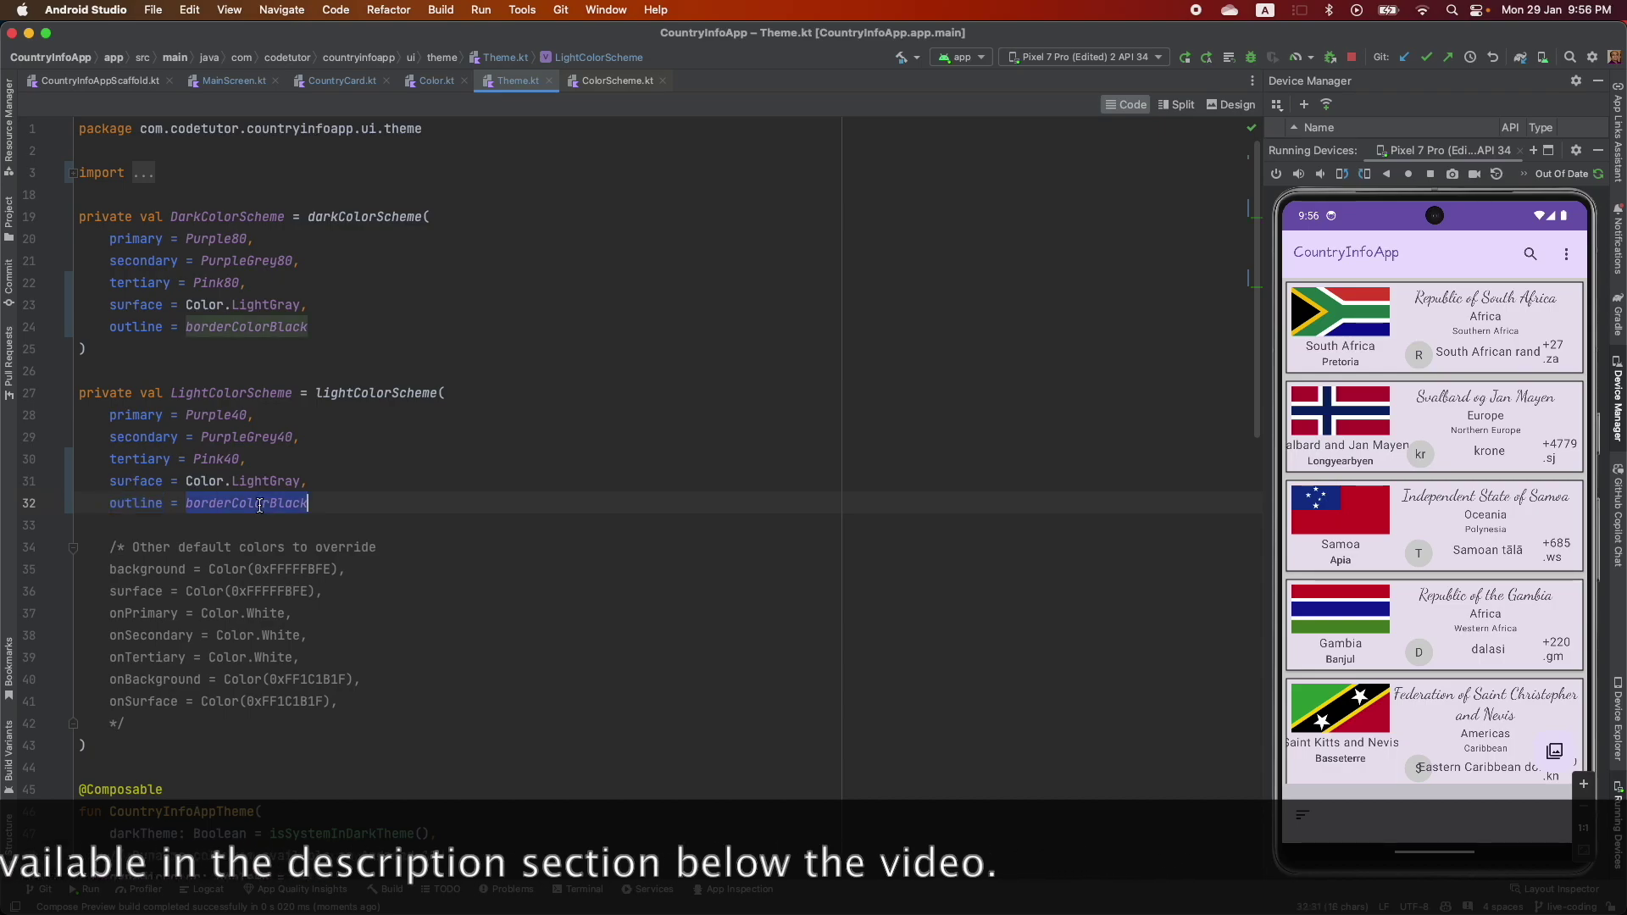
{"action": "double_click", "coordinate": [255, 326]}
{"action": "key", "text": "ctrl+v"}
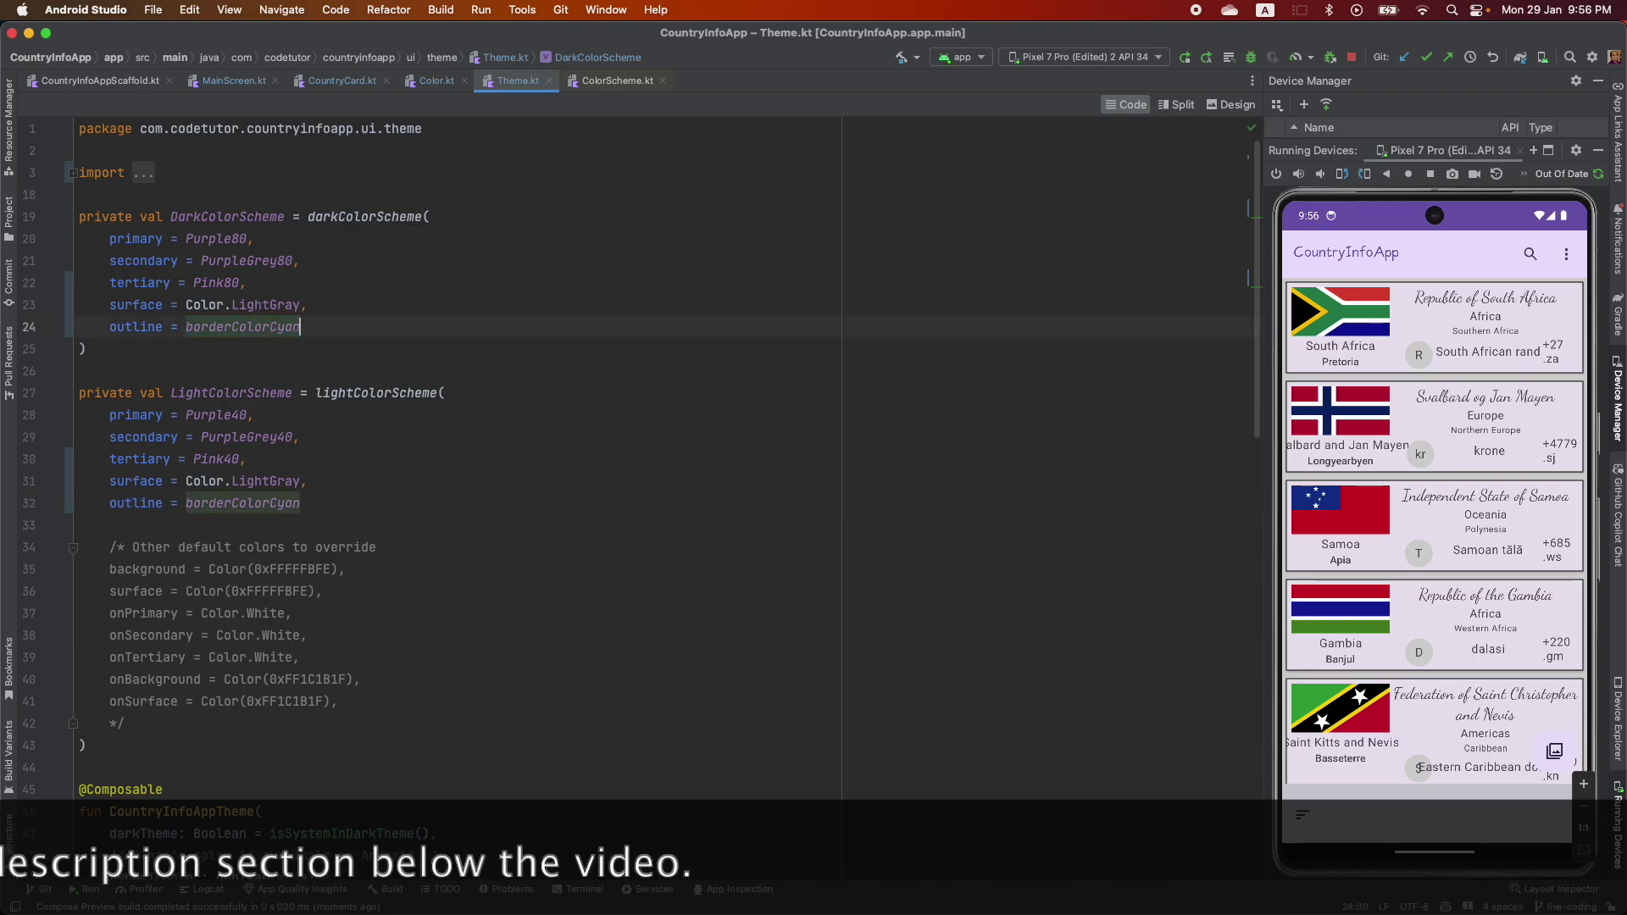
{"action": "left_click", "coordinate": [341, 80]}
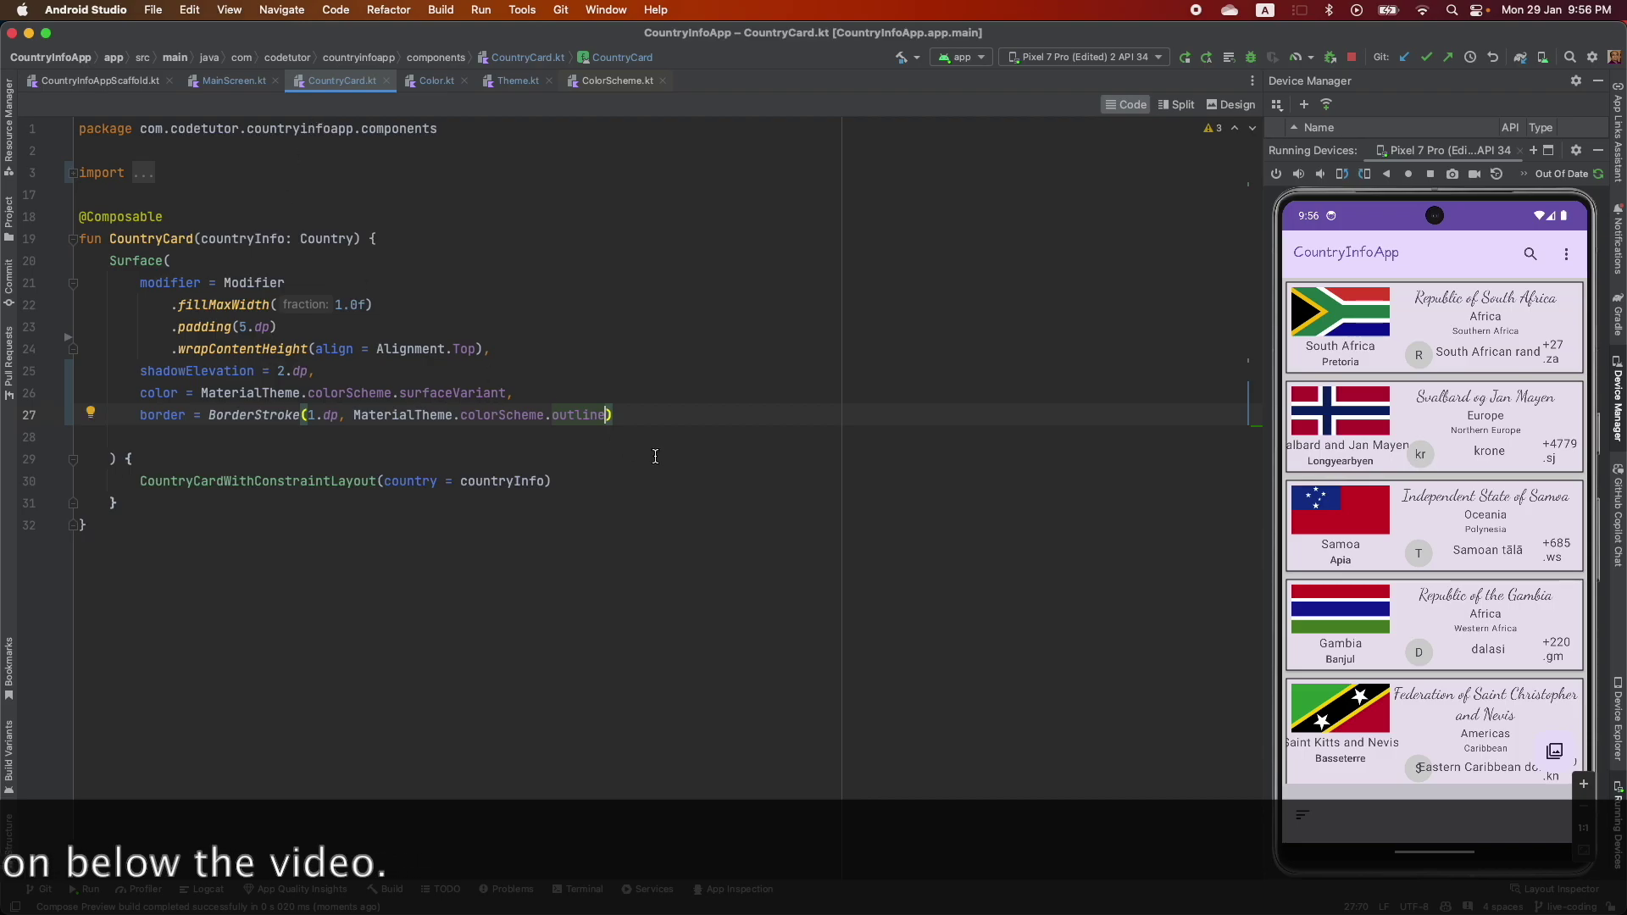
{"action": "left_click_drag", "start_coordinate": [611, 415], "coordinate": [357, 415]}
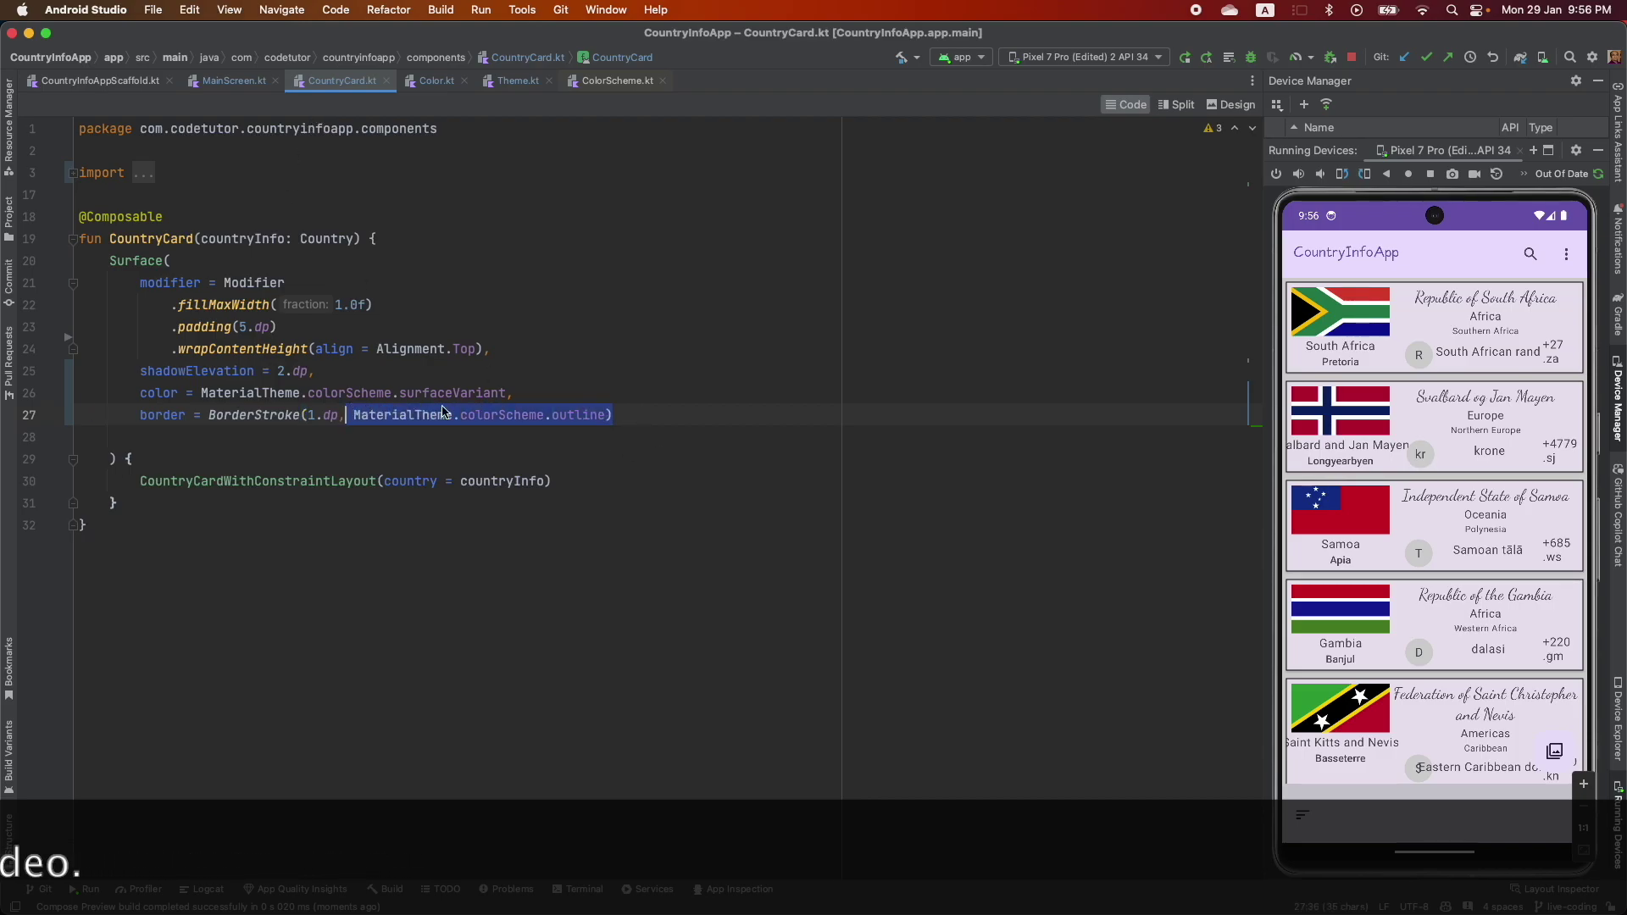
{"action": "double_click", "coordinate": [573, 415]}
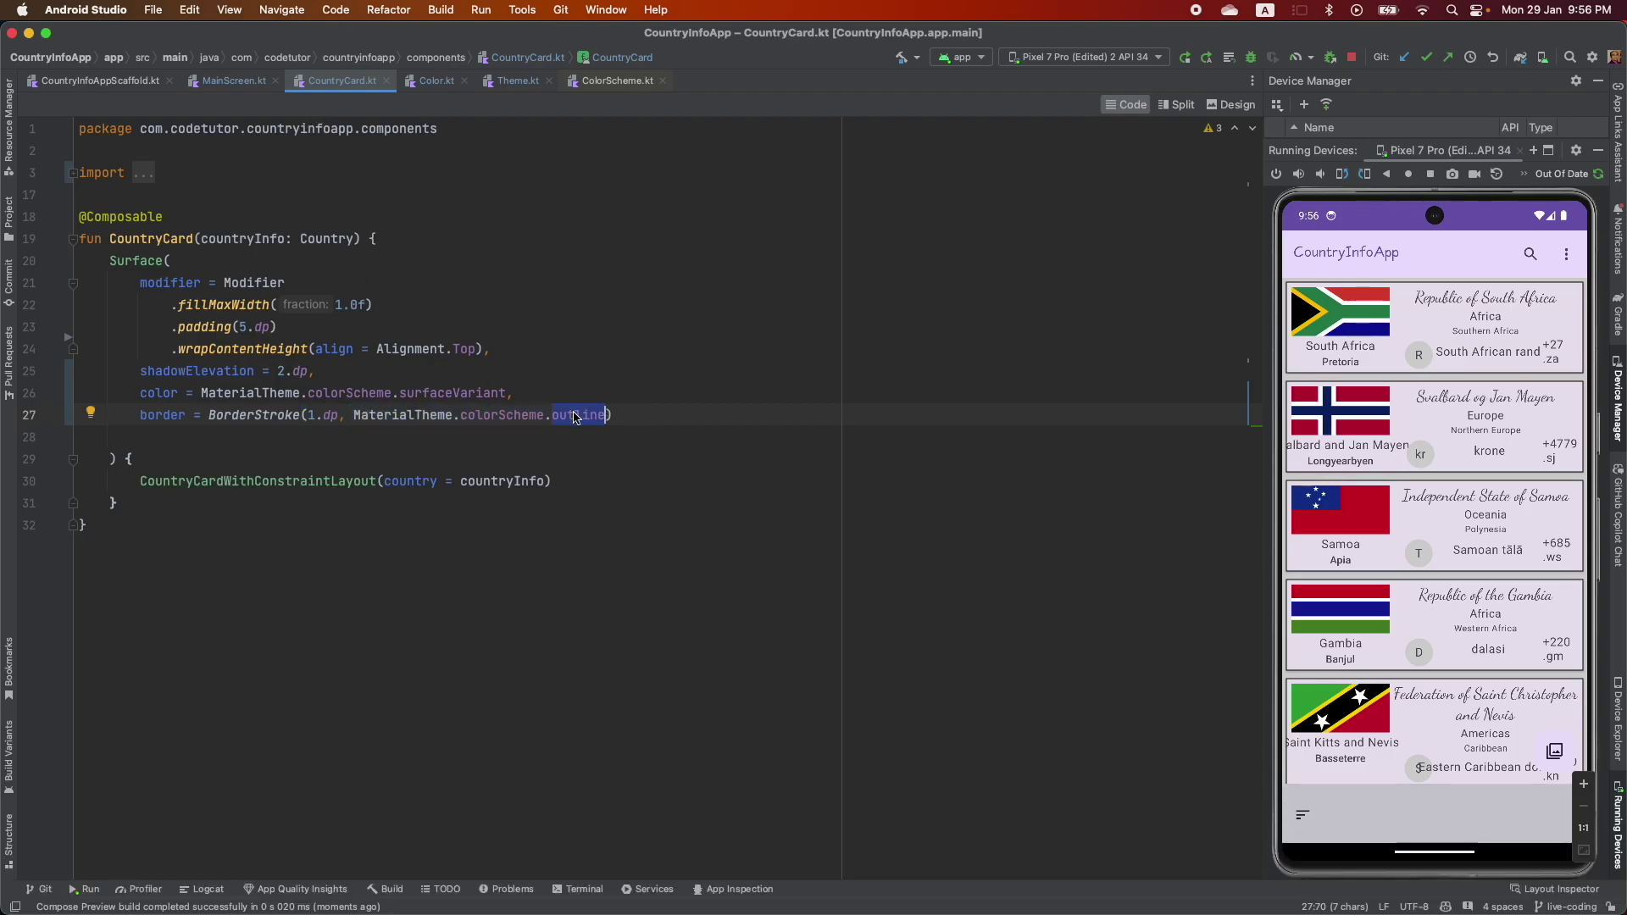
{"action": "left_click", "coordinate": [1185, 58]}
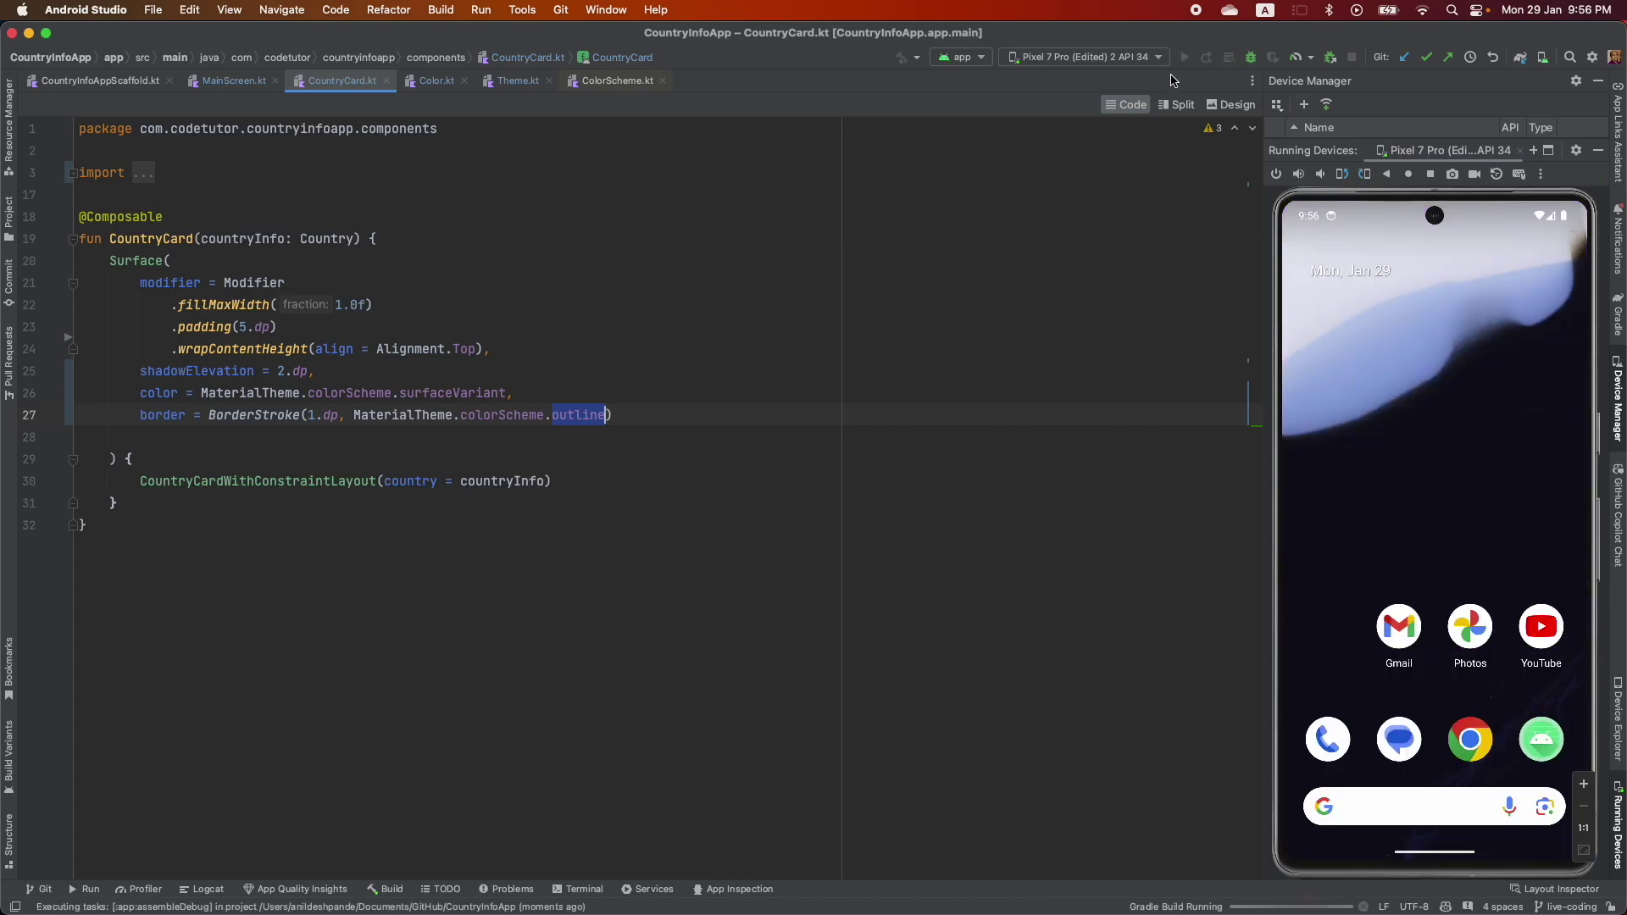